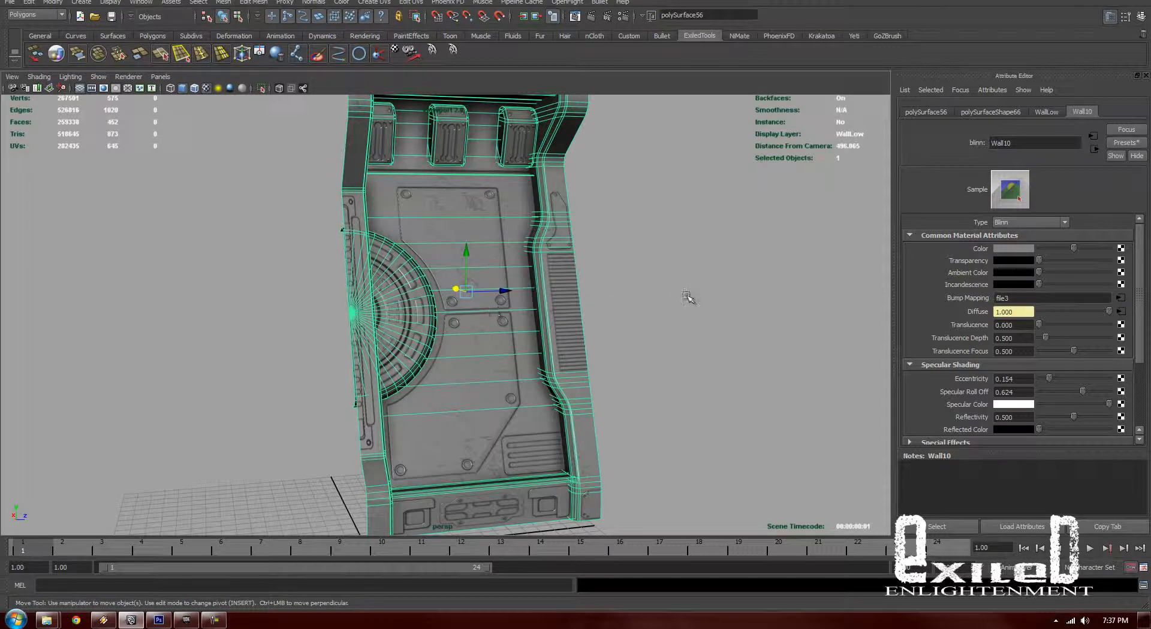
Examine the sci-fi wall piece from several angles and distances in the perspective view
click(689, 295)
alt+right_drag(672, 292, 580, 284)
click(466, 278)
key(q)
click(667, 290)
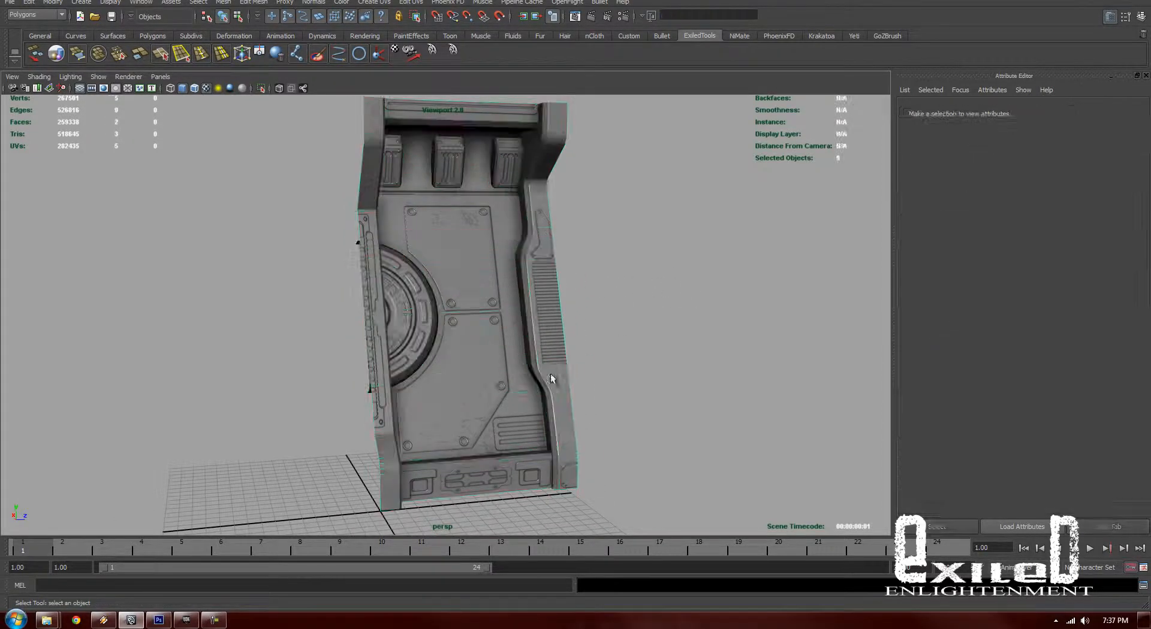
click(550, 374)
alt+middle_drag(585, 465, 623, 373)
alt+drag(624, 373, 559, 392)
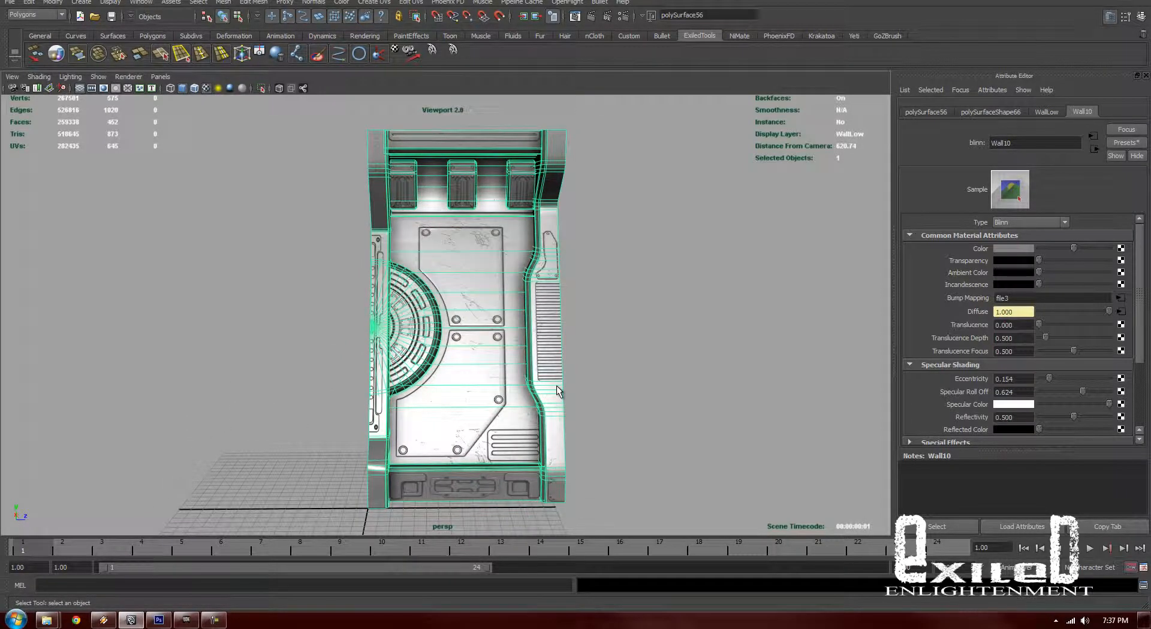
alt+drag(556, 386, 590, 446)
click(597, 457)
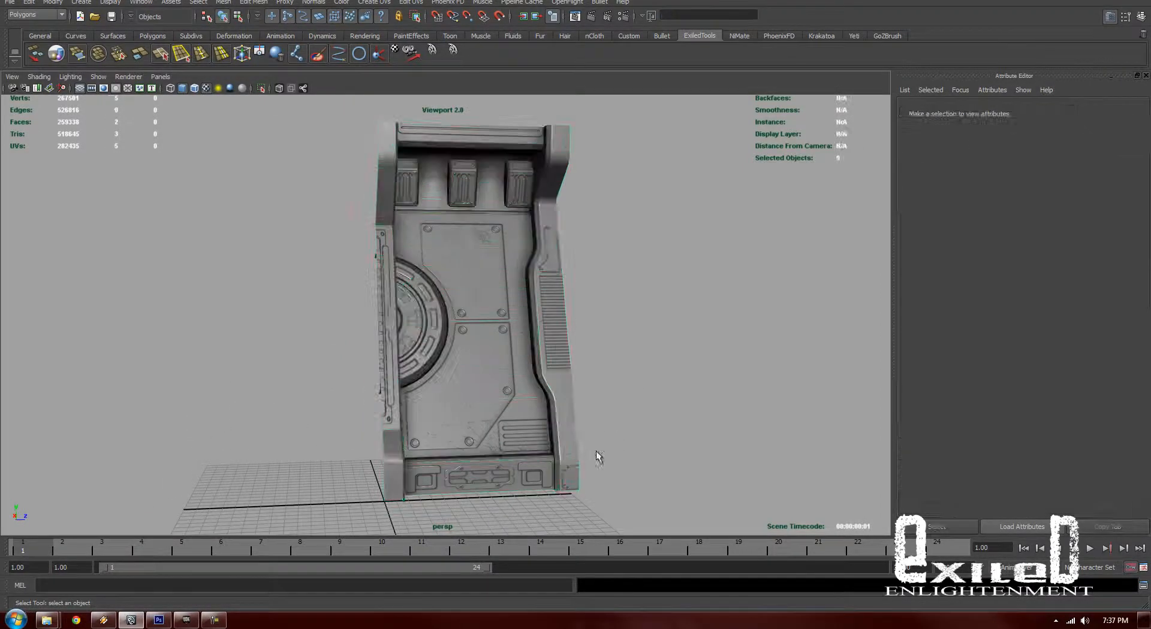
alt+middle_drag(523, 454, 520, 368)
alt+right_drag(520, 368, 597, 384)
alt+drag(597, 384, 624, 412)
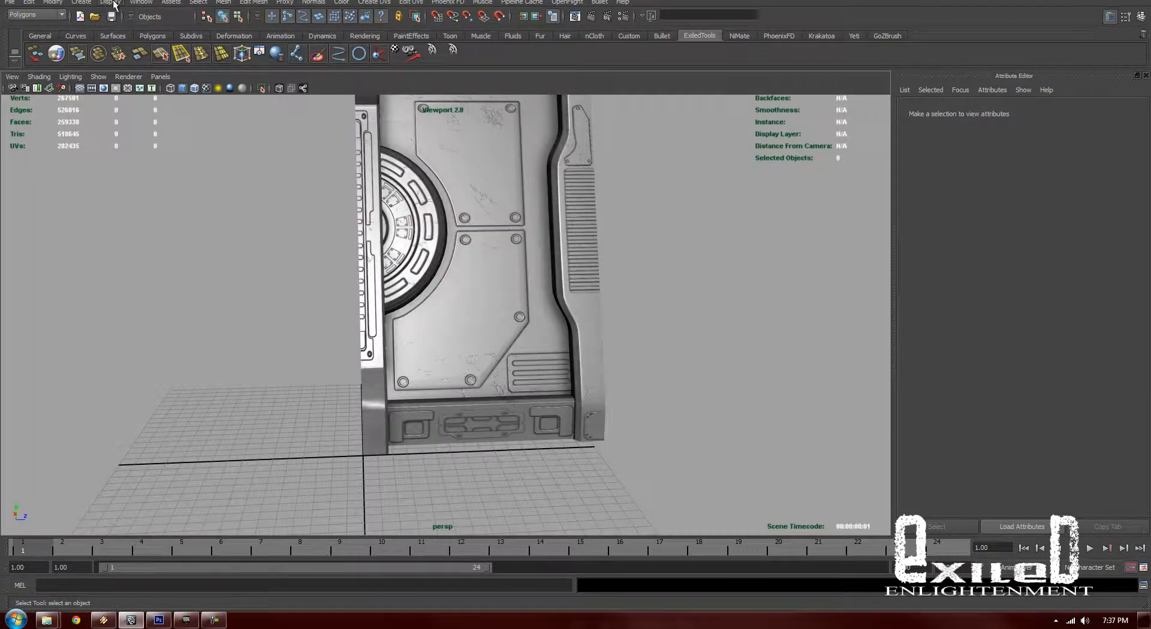
Review the grid's length and width, line spacing and subdivisions in the Grid Options, and close them without changes
click(112, 3)
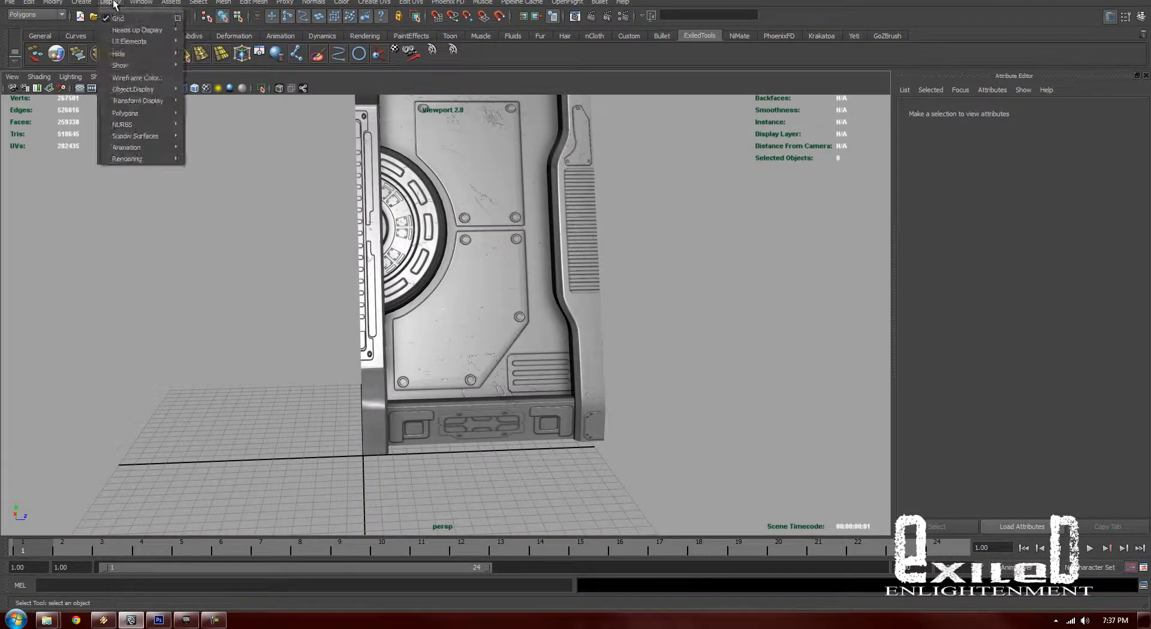
click(176, 17)
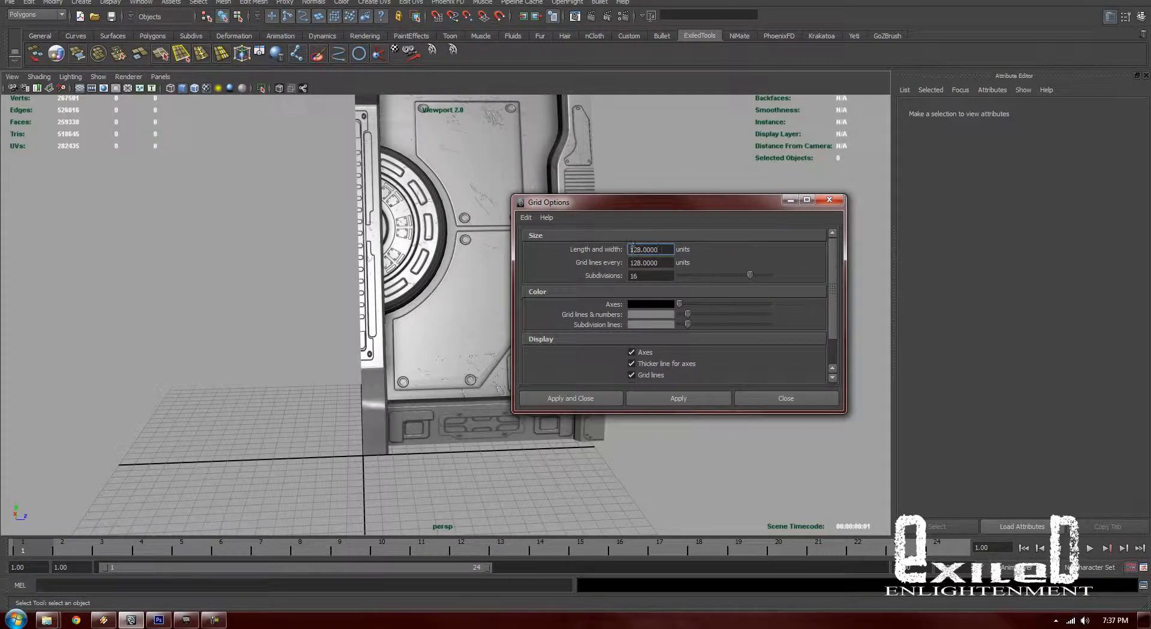
drag(631, 249, 652, 276)
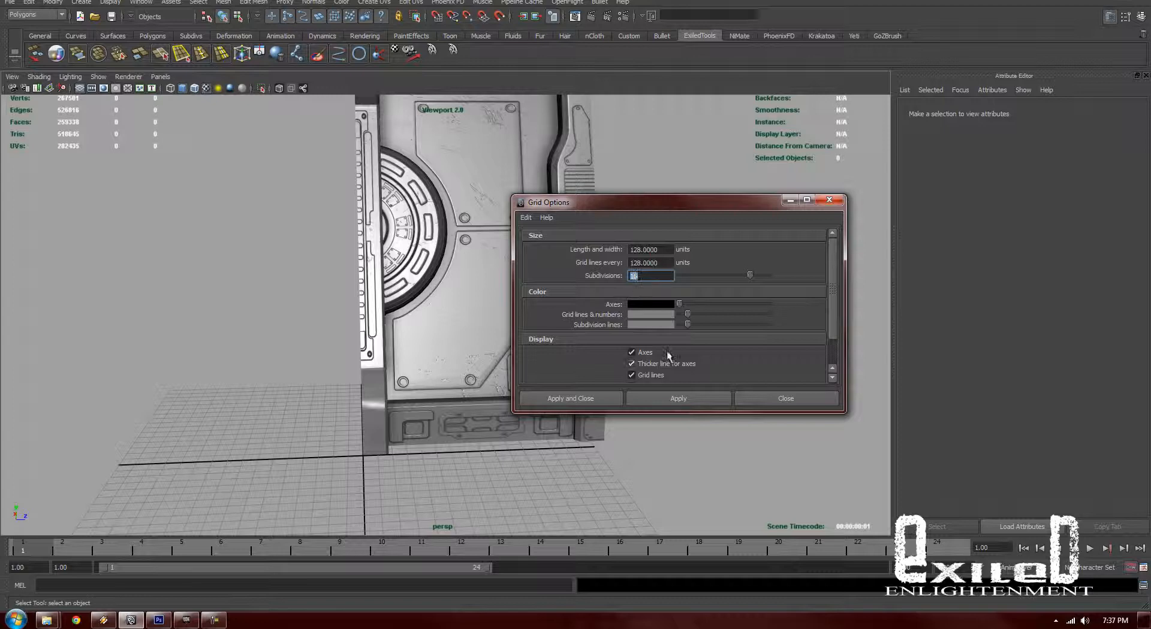
click(773, 399)
Select the wall and examine how its footprint lines up with the grid in the top view
click(594, 318)
alt+drag(594, 317, 590, 358)
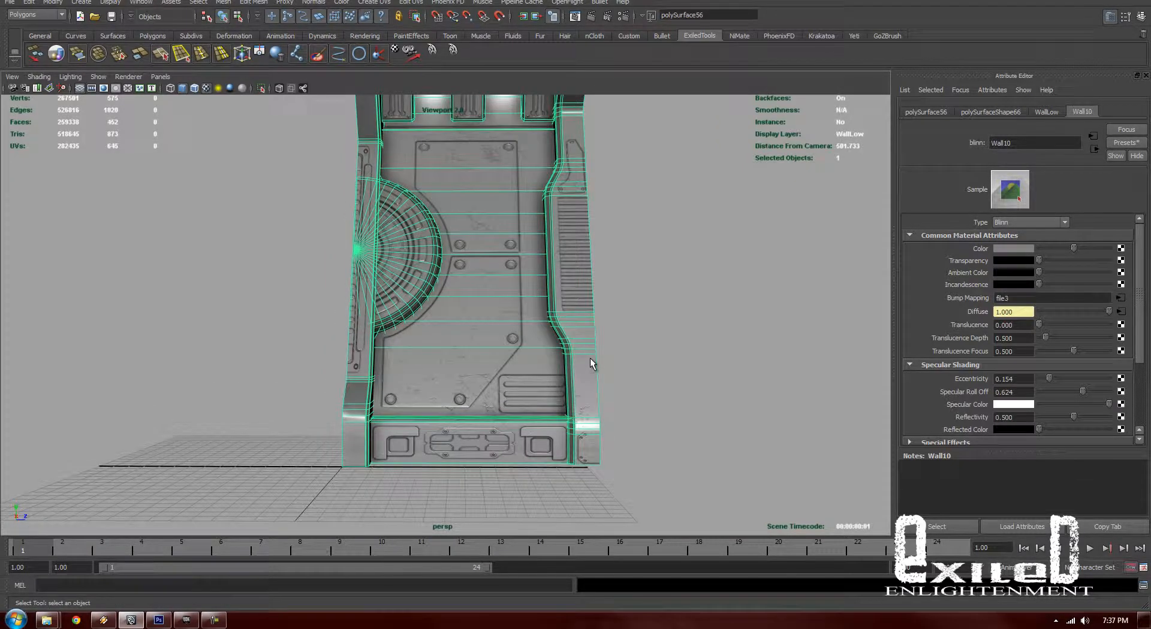
key(space)
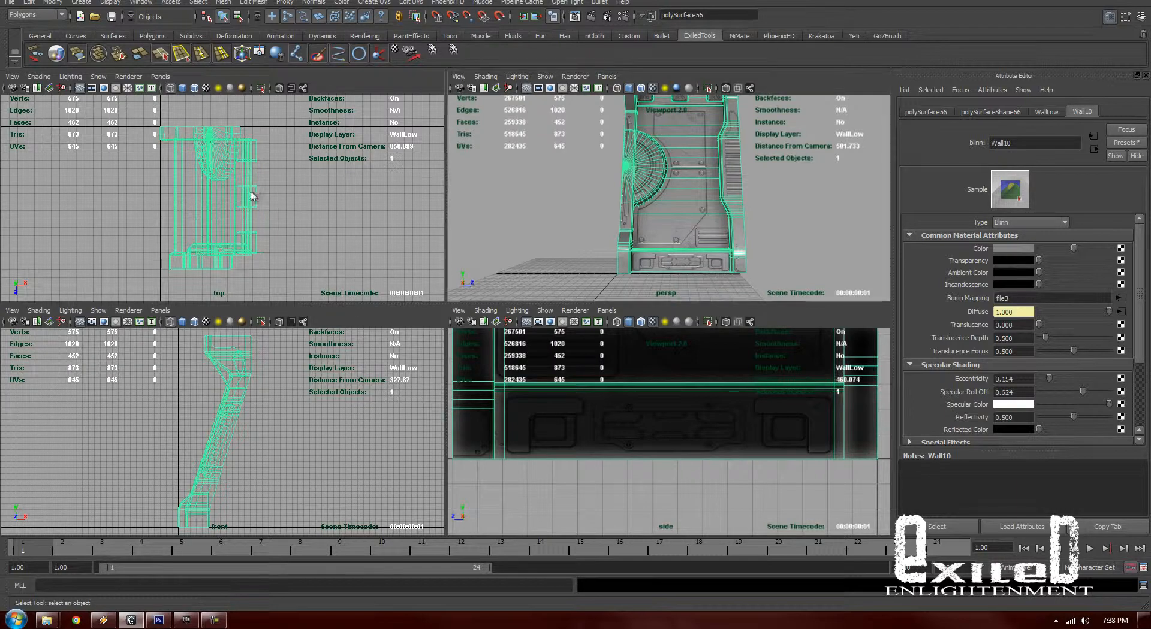
key(space)
alt+middle_drag(315, 282, 393, 281)
right_drag(466, 233, 594, 229)
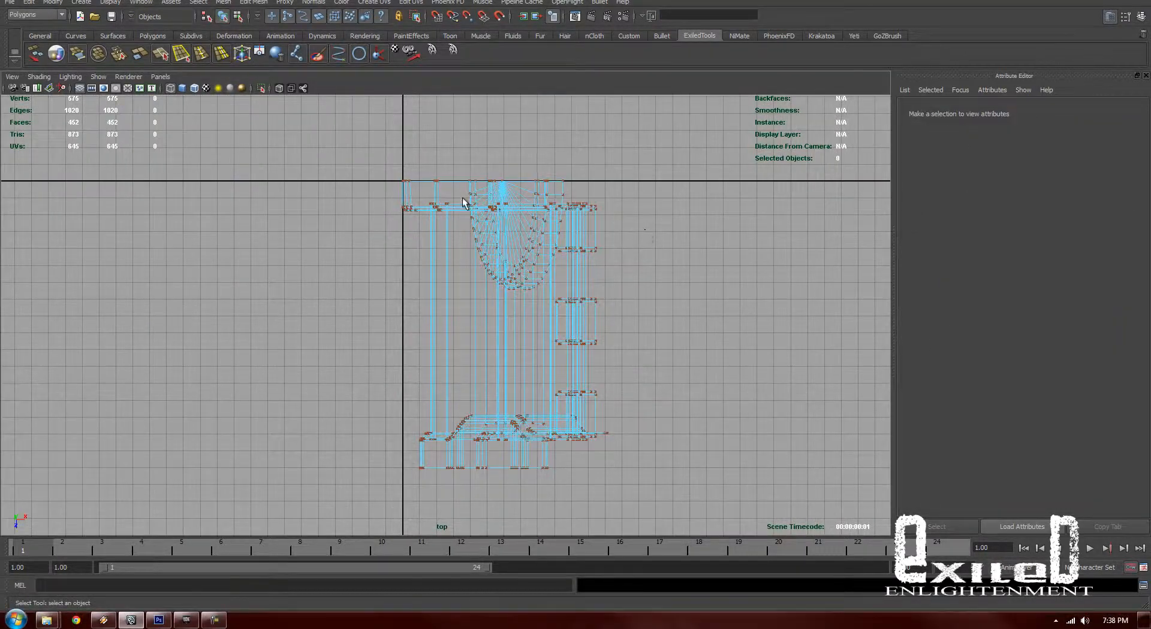
right_drag(462, 199, 489, 195)
click(471, 217)
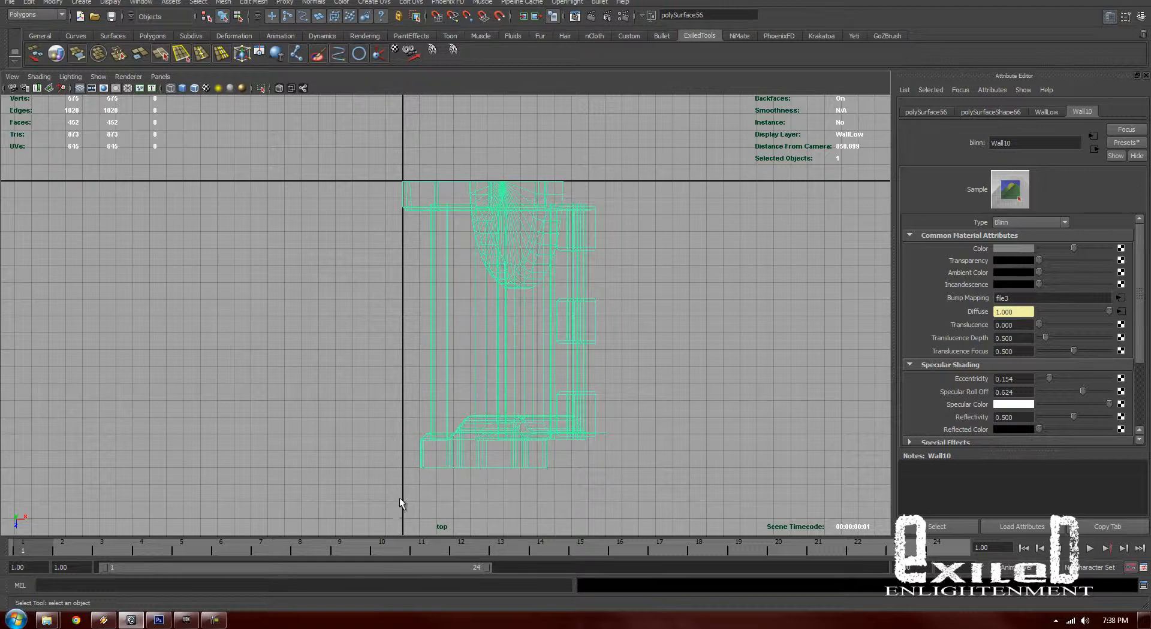
alt+middle_drag(432, 465, 469, 430)
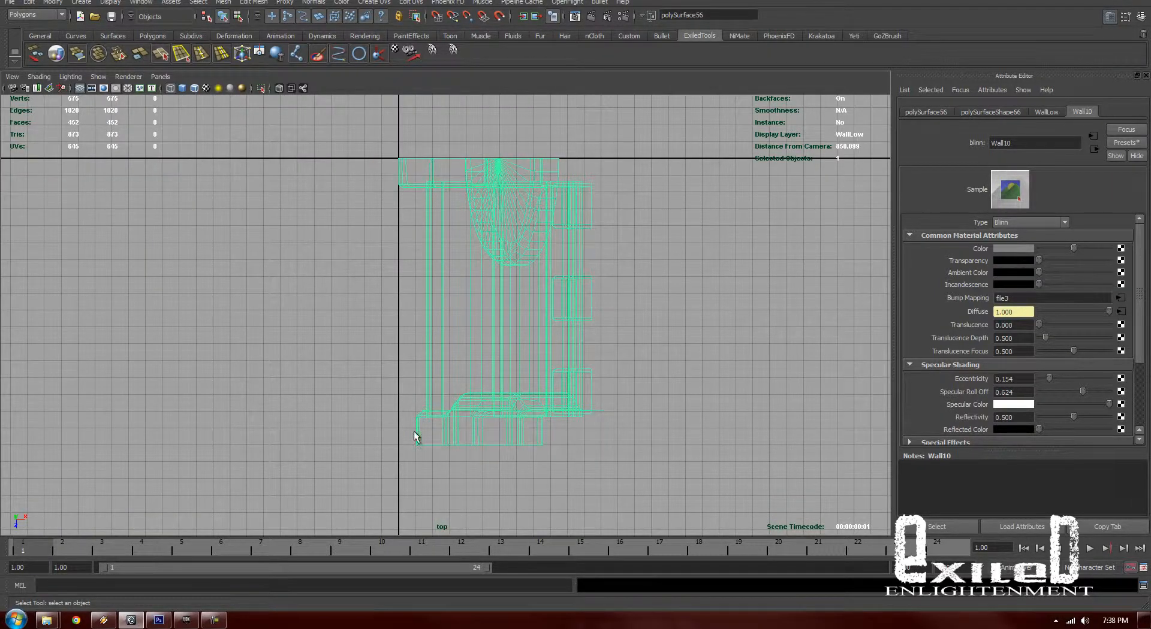
alt+middle_drag(618, 471, 647, 310)
Select the row of vertices along the wall's outer end in the top view and check them against the grid lines
right_drag(469, 257, 448, 280)
key(ctrl+z)
alt+right_drag(456, 279, 596, 293)
drag(334, 226, 924, 297)
alt+middle_drag(483, 205, 390, 265)
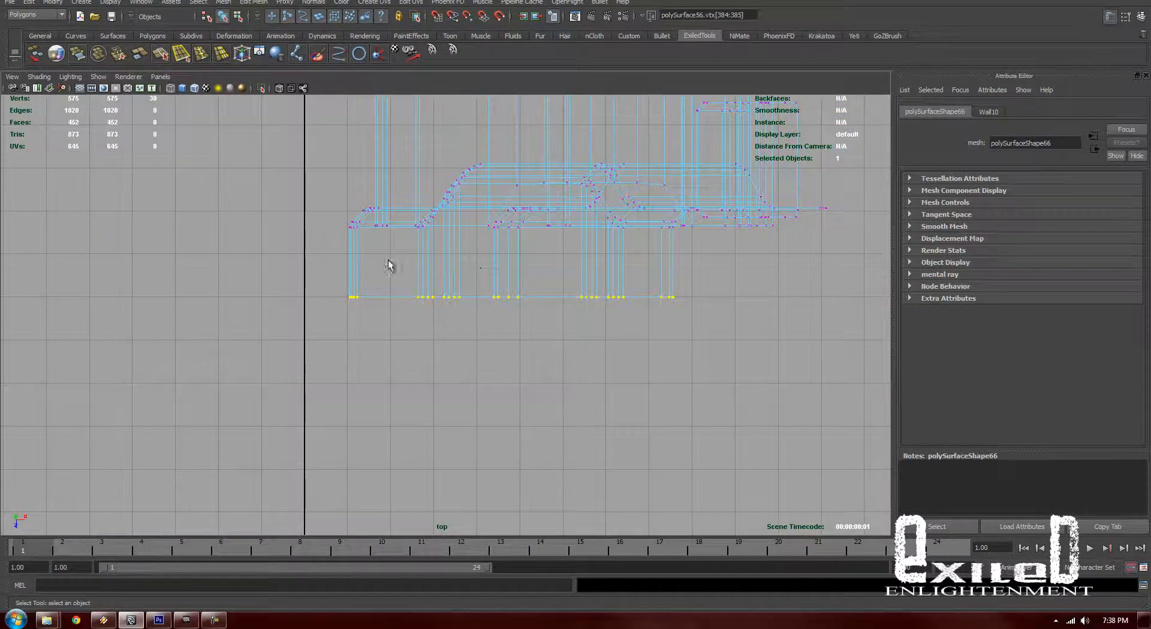
alt+right_drag(390, 264, 484, 315)
key(w)
drag(585, 309, 629, 338)
alt+middle_drag(581, 398, 725, 311)
alt+right_drag(725, 311, 586, 495)
In the side view, try moving the wall's top row of vertices slightly downward, and undo the move
key(space)
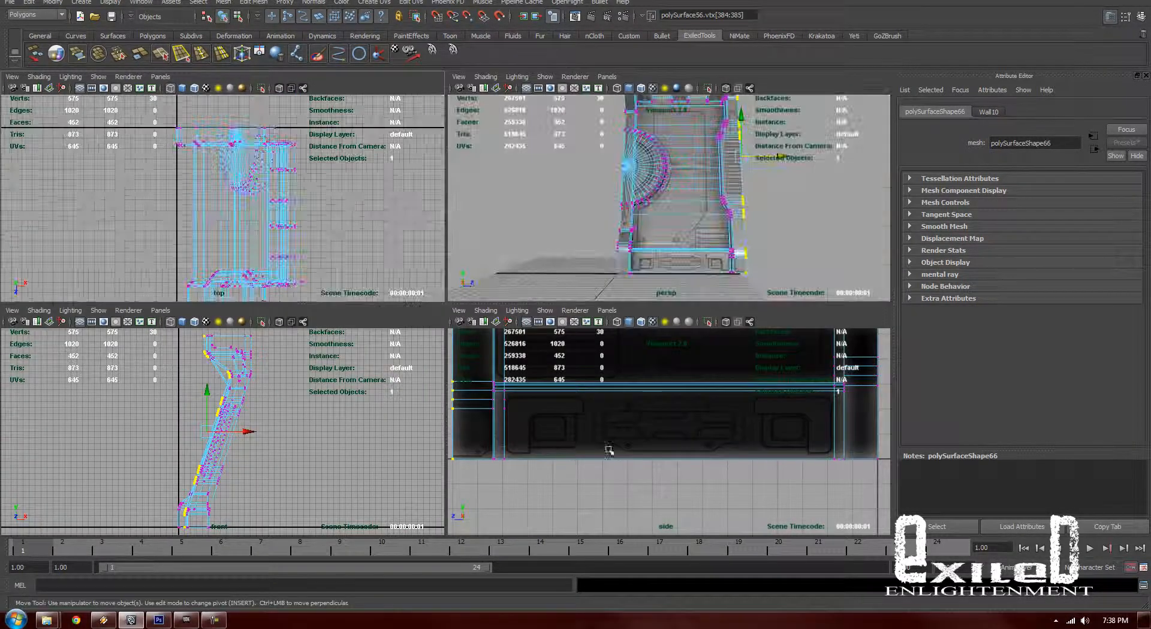
key(space)
key(f)
alt+middle_drag(552, 204, 467, 355)
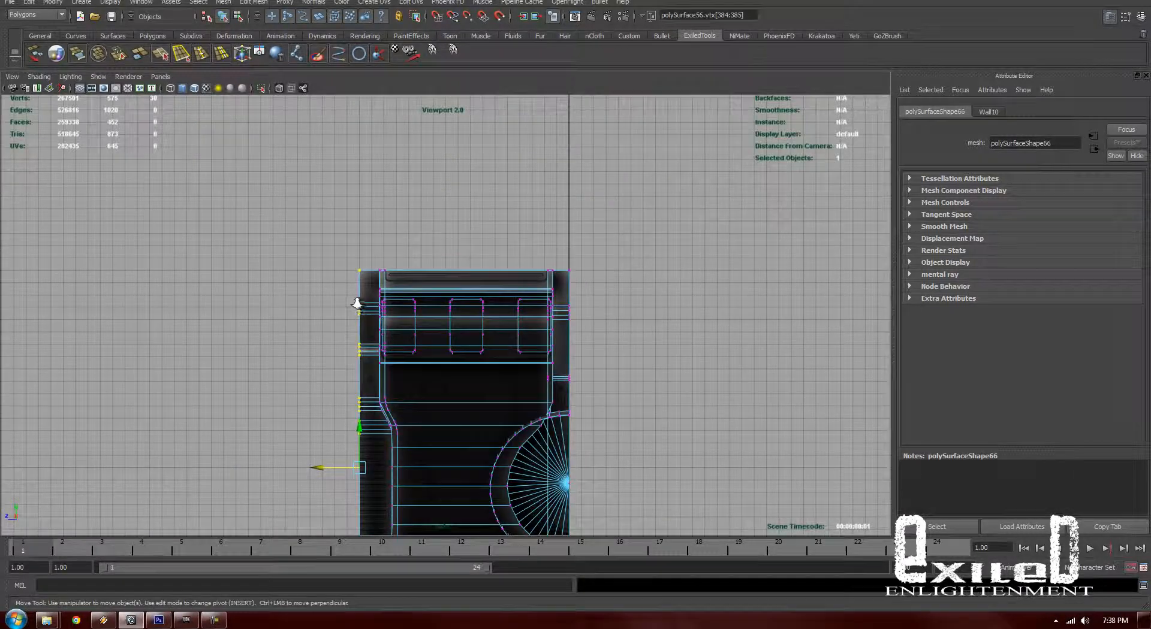
alt+right_drag(467, 355, 602, 259)
drag(629, 268, 258, 206)
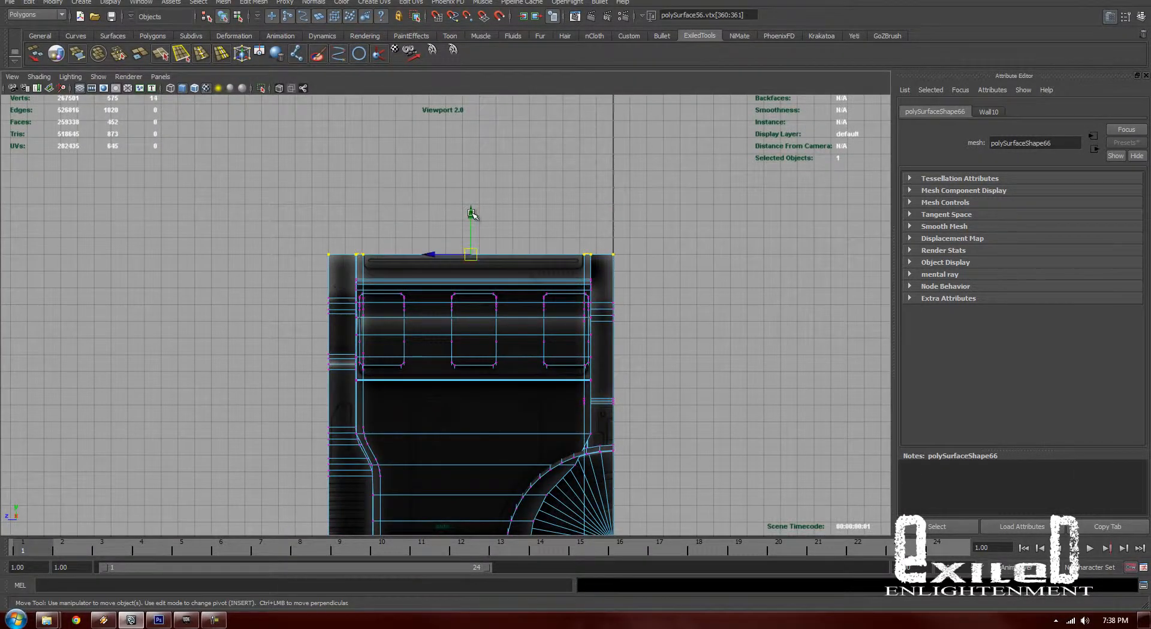
drag(471, 214, 472, 221)
key(ctrl+z)
Switch the side view to Default Quality Rendering and check the wall's height and base against the grid
click(129, 77)
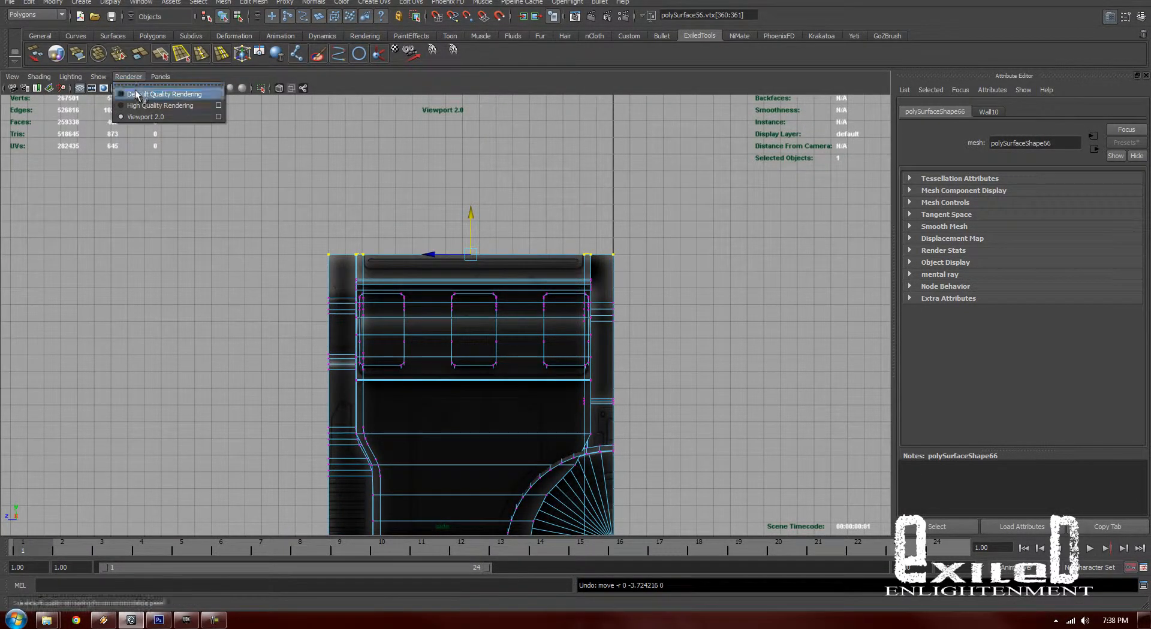
click(144, 93)
alt+right_drag(383, 317, 356, 337)
alt+middle_drag(479, 406, 483, 293)
alt+middle_drag(463, 380, 468, 231)
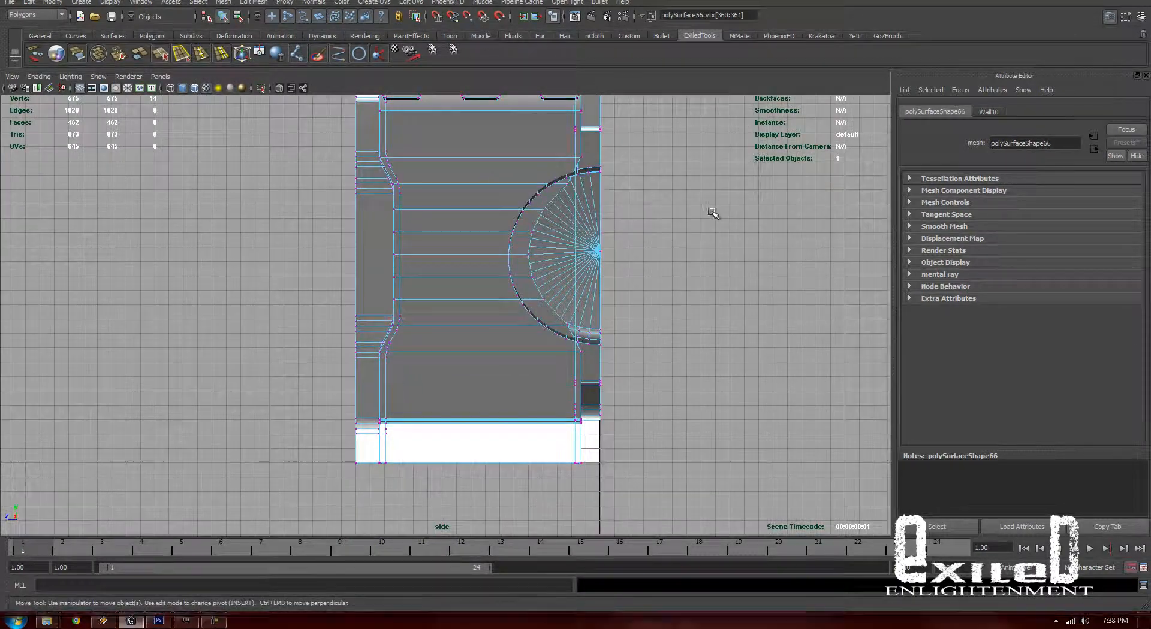
Return to the perspective view in object mode and select the whole wall
key(space)
key(space)
alt+drag(488, 345, 455, 345)
right_drag(450, 318, 501, 304)
click(542, 360)
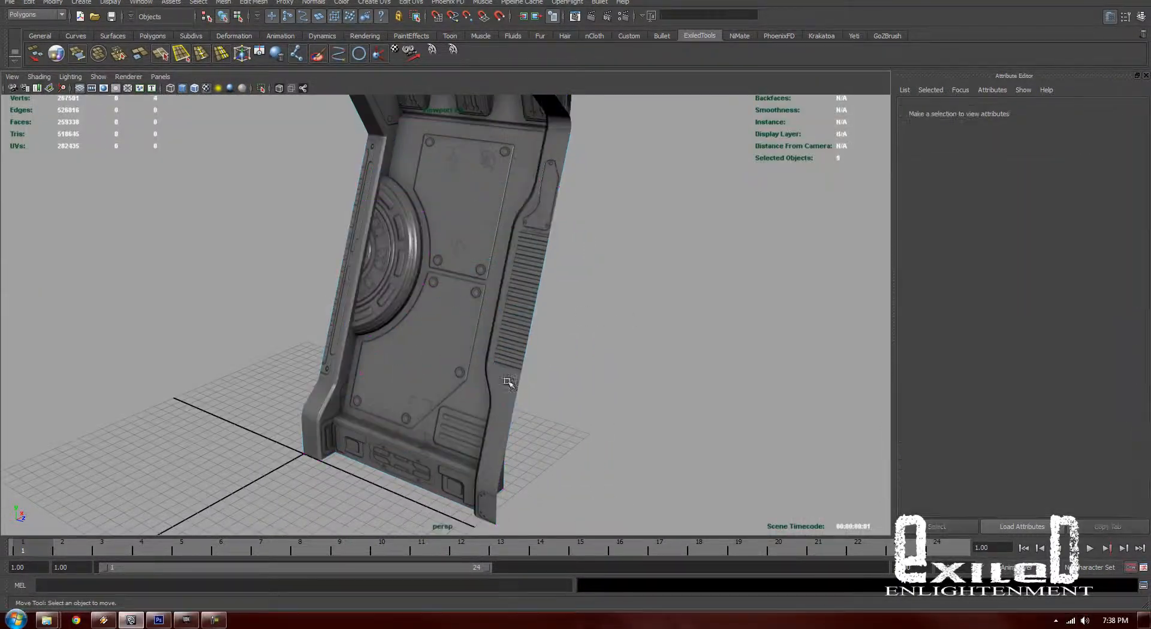
alt+drag(511, 383, 477, 282)
click(477, 282)
alt+drag(327, 263, 390, 310)
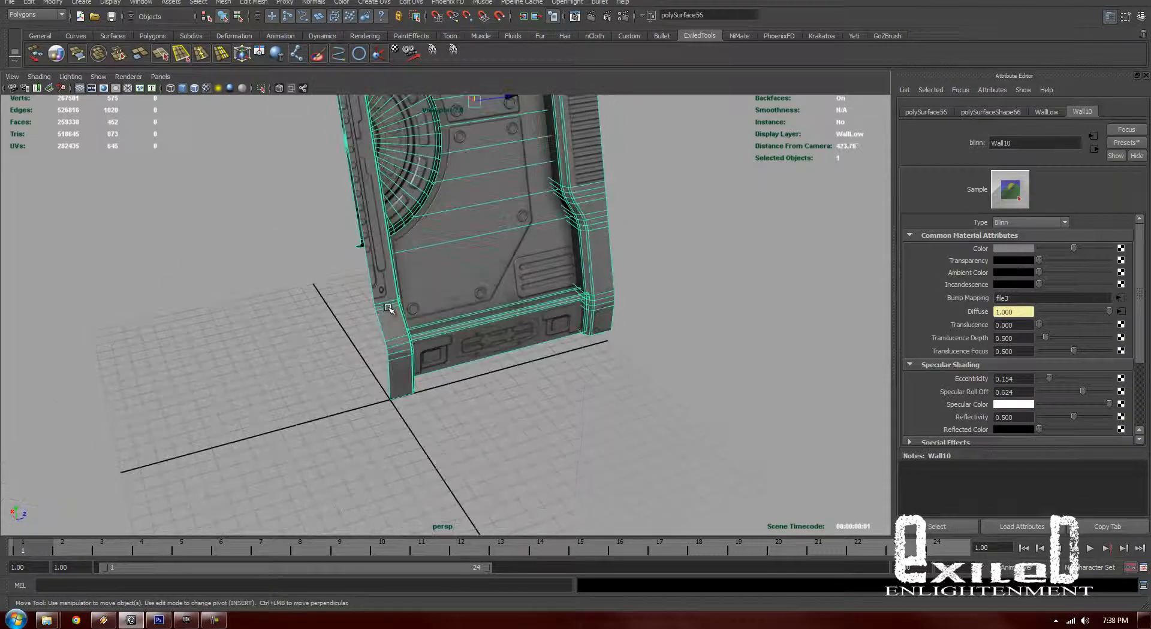
Examine the wall's base and its bottom corner in relation to the grid origin from several angles
alt+drag(543, 223, 570, 227)
alt+right_drag(497, 279, 434, 293)
alt+middle_drag(434, 293, 434, 383)
alt+drag(434, 384, 409, 279)
alt+right_drag(409, 279, 367, 274)
alt+middle_drag(367, 274, 369, 291)
alt+right_drag(369, 291, 414, 289)
alt+drag(414, 289, 484, 291)
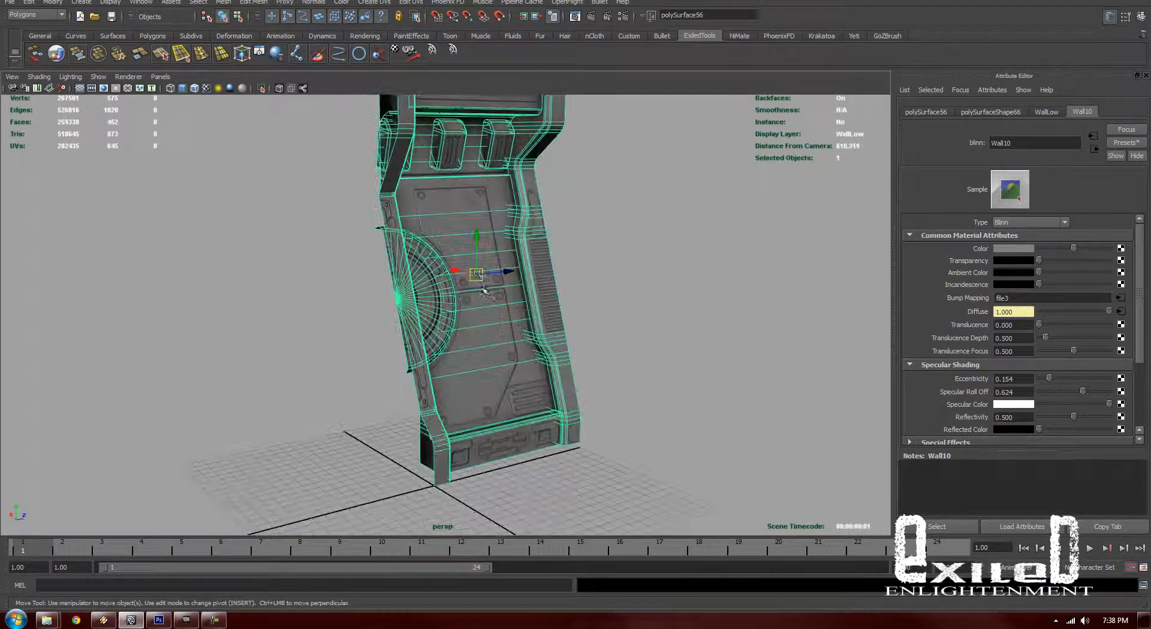
alt+middle_drag(476, 274, 473, 226)
alt+drag(474, 227, 441, 294)
alt+right_drag(440, 293, 503, 314)
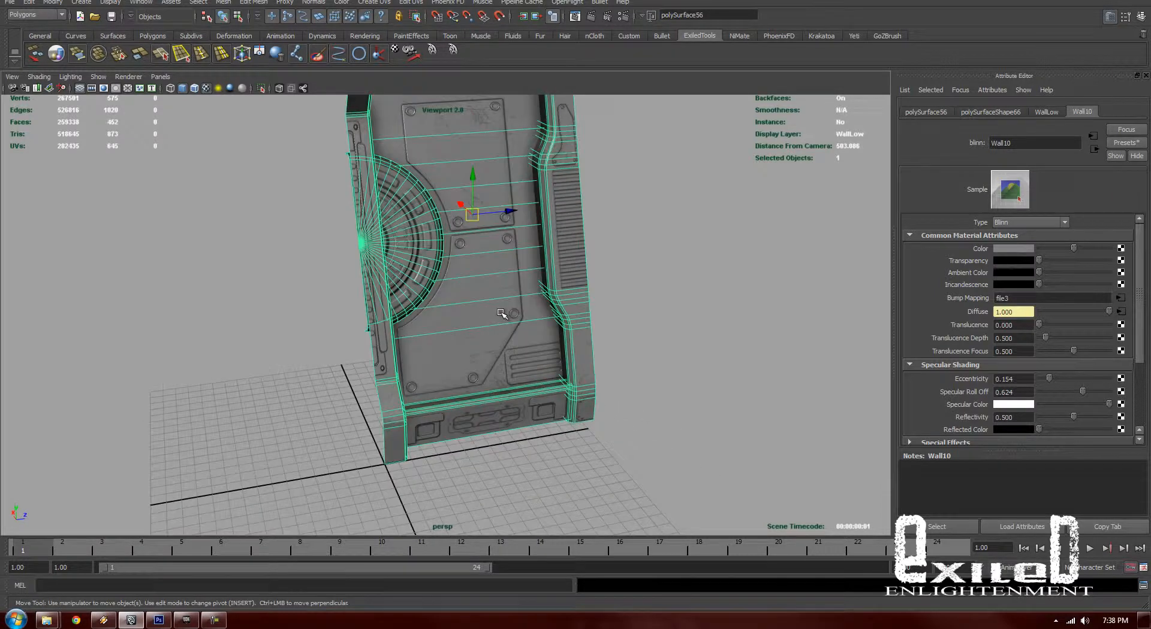
alt+middle_drag(465, 343, 502, 196)
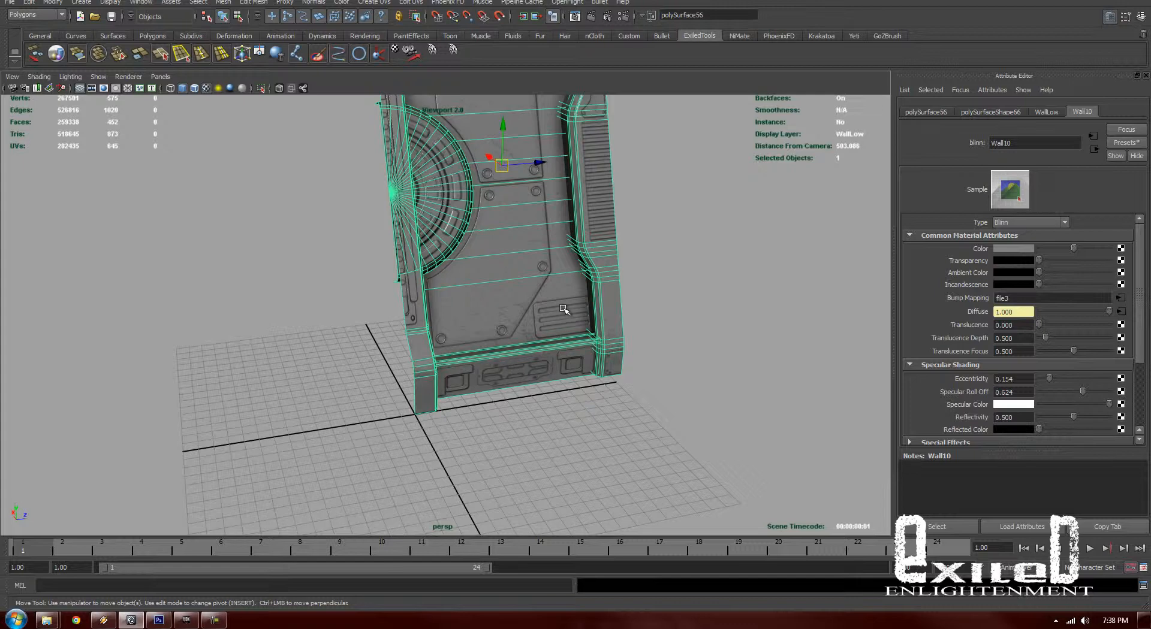
alt+right_drag(482, 326, 493, 317)
Try moving the wall with its pivot near the middle of the mesh, and undo the moves
key(Insert)
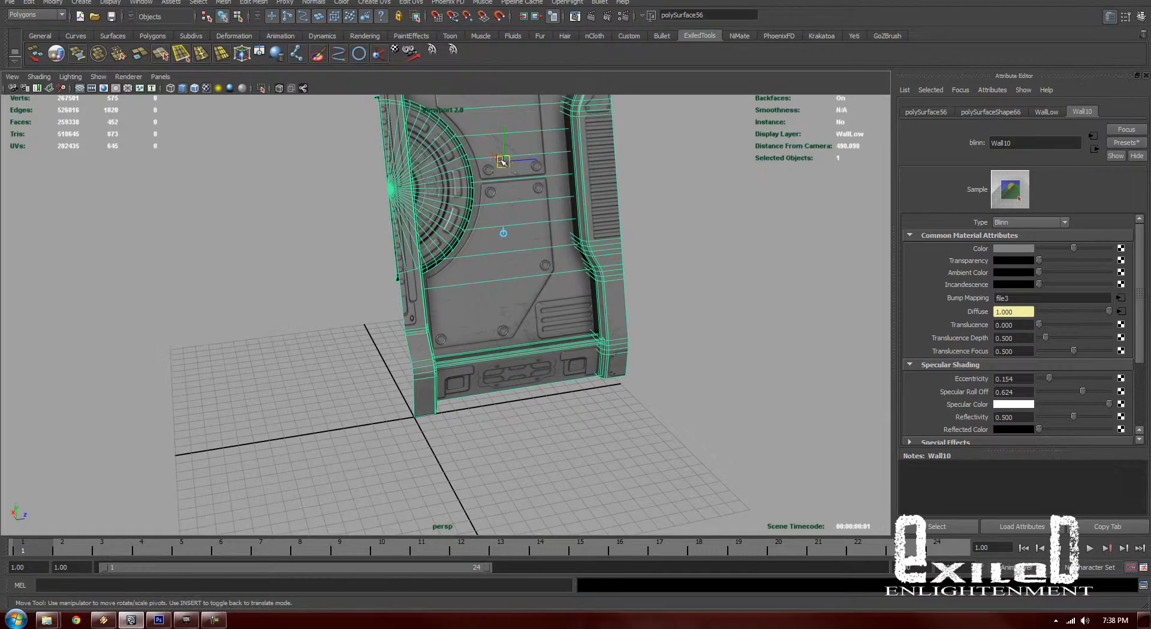
drag(503, 162, 584, 183)
key(Insert)
key(ctrl+z)
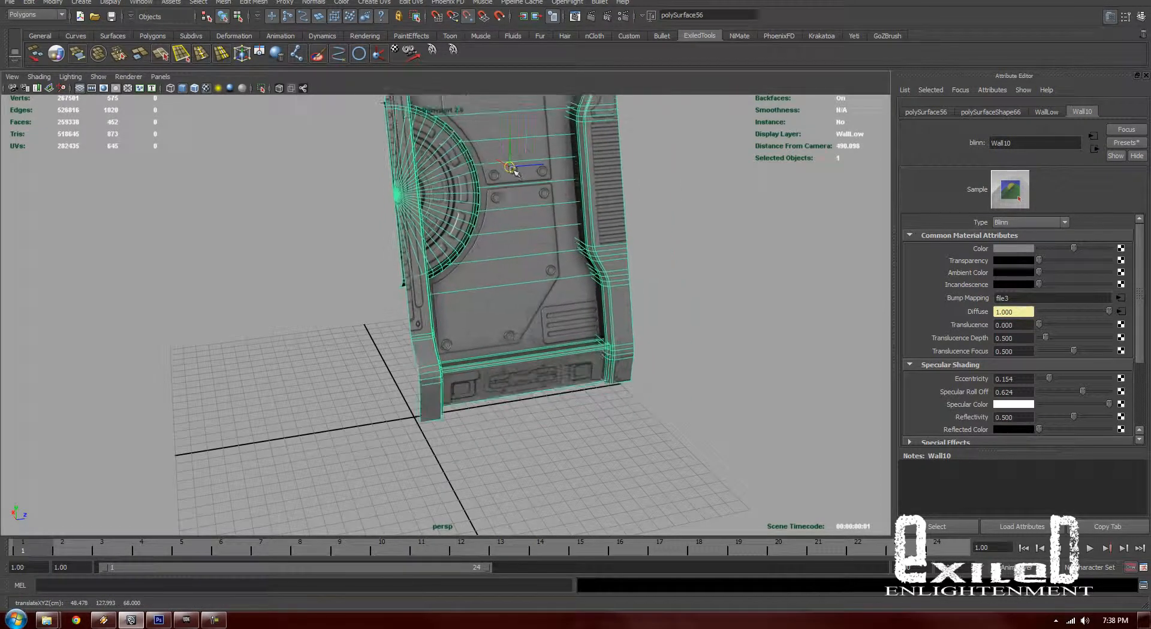
key(ctrl+z)
Move the wall's pivot to its bottom corner at the grid origin
key(Insert)
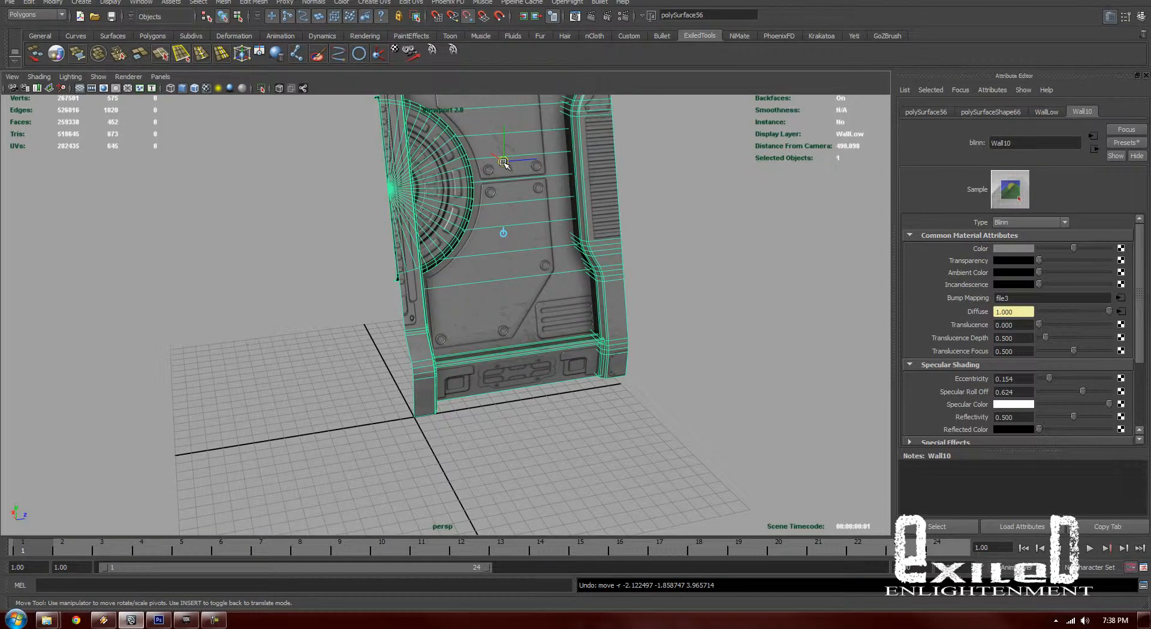
drag(504, 162, 390, 436)
key(Insert)
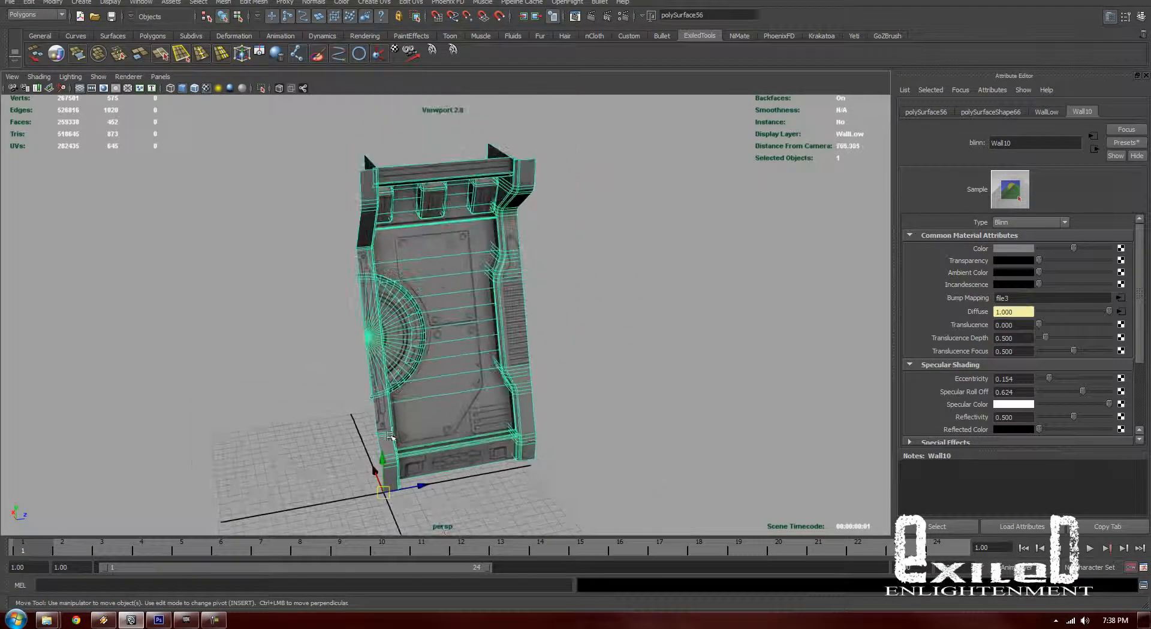
Examine the pivot's placement at the wall's bottom corner up close and from farther away
alt+middle_drag(389, 437, 479, 283)
alt+right_drag(369, 375, 550, 362)
alt+middle_drag(549, 362, 436, 250)
alt+right_drag(385, 267, 465, 288)
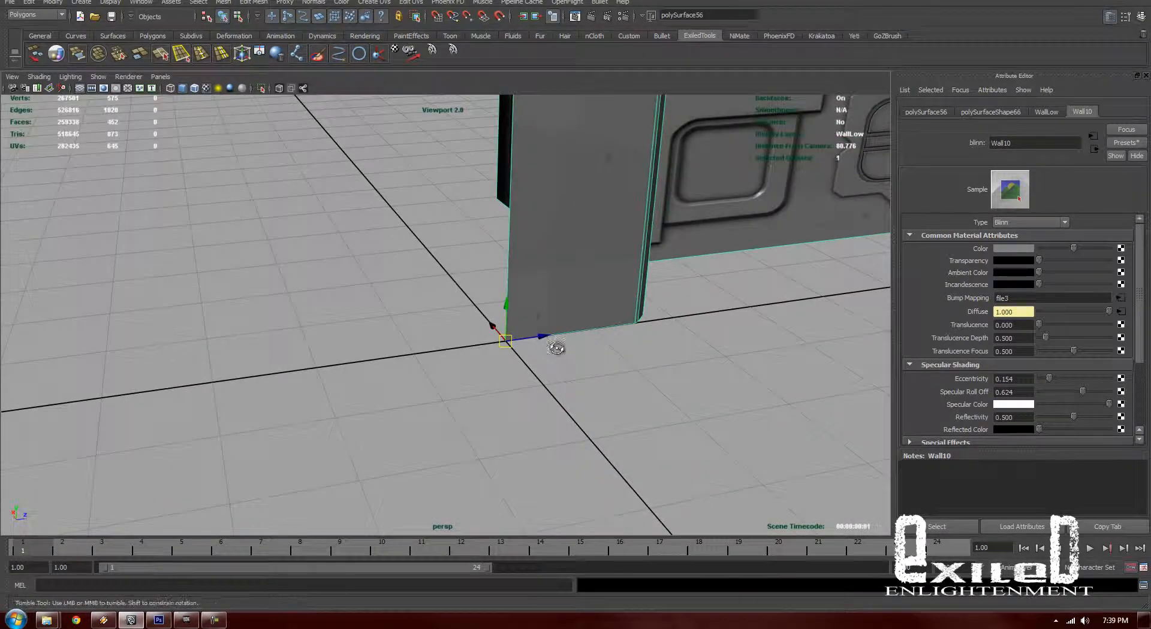
alt+drag(556, 348, 650, 334)
alt+right_drag(650, 334, 487, 261)
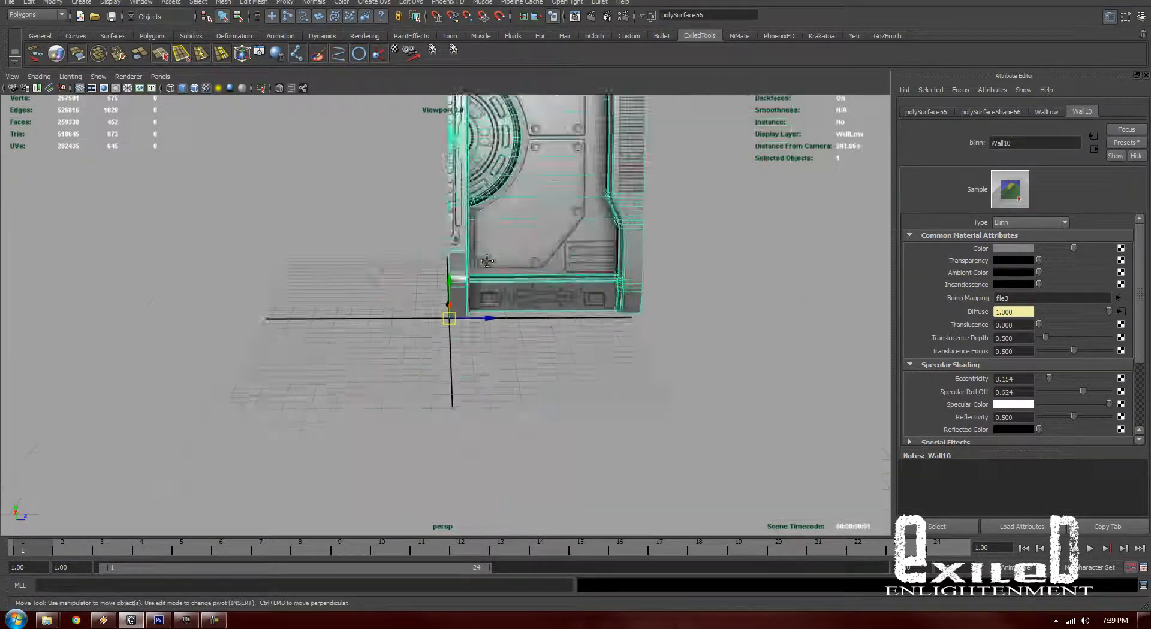
alt+middle_drag(487, 261, 374, 436)
alt+drag(457, 373, 506, 349)
alt+middle_drag(506, 350, 523, 329)
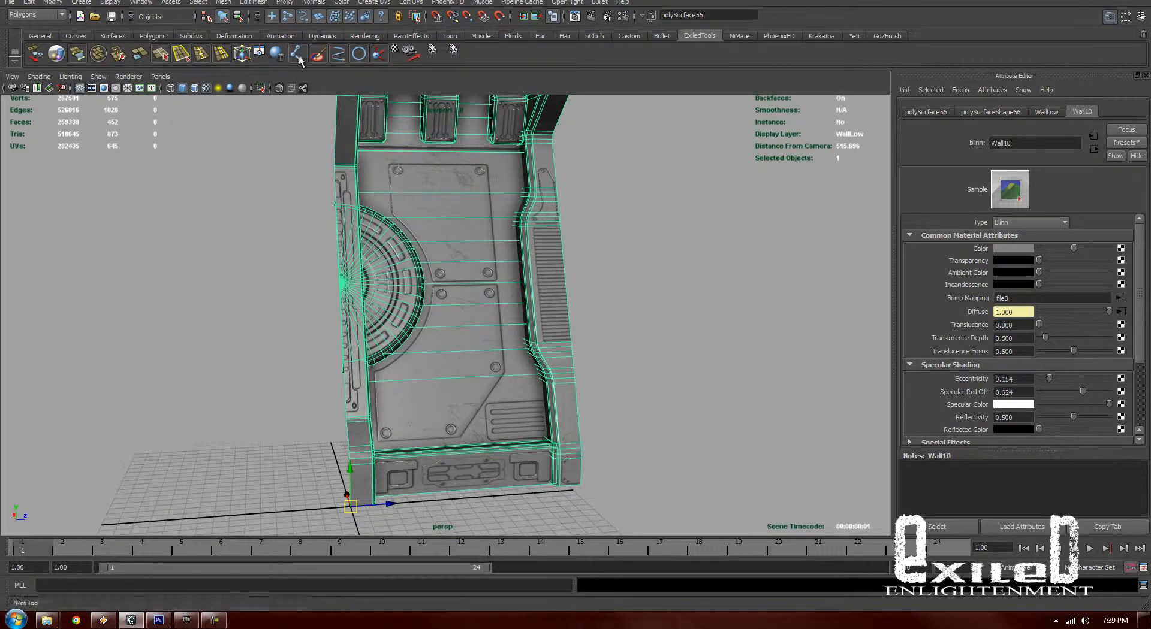
Delete the wall's construction history
click(56, 6)
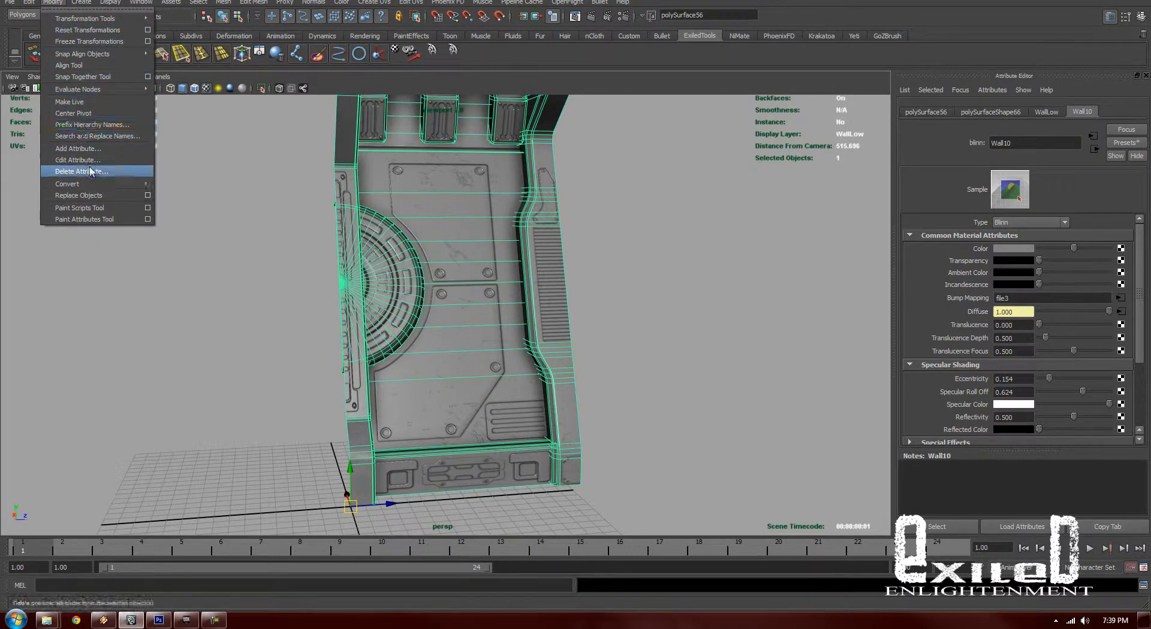
mouse_move(32, 5)
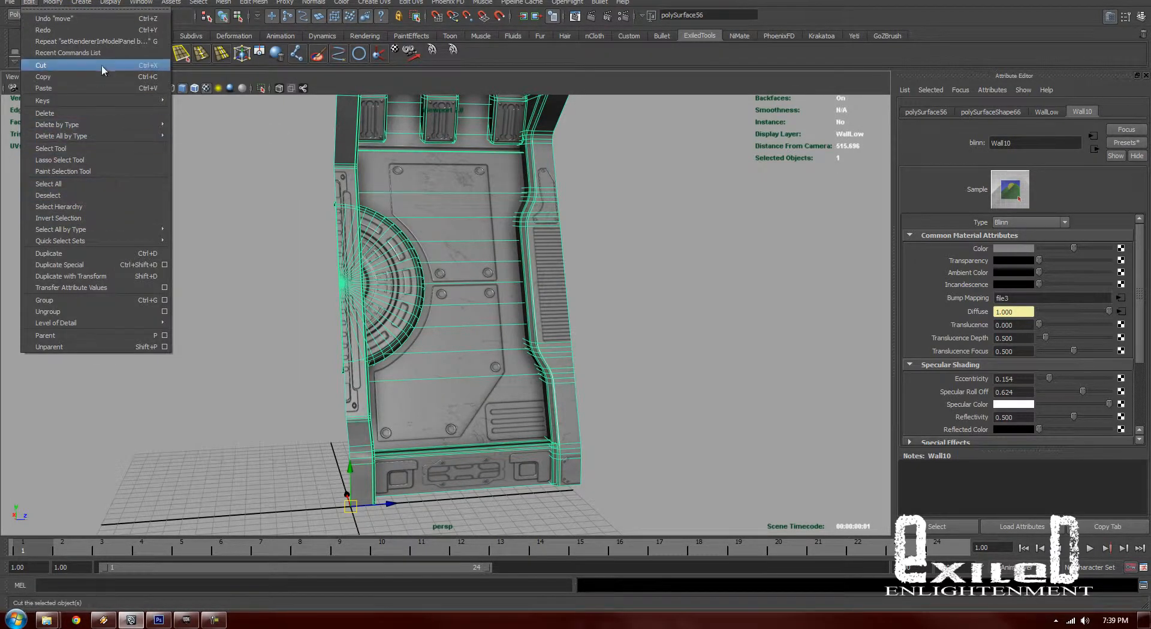
mouse_move(120, 125)
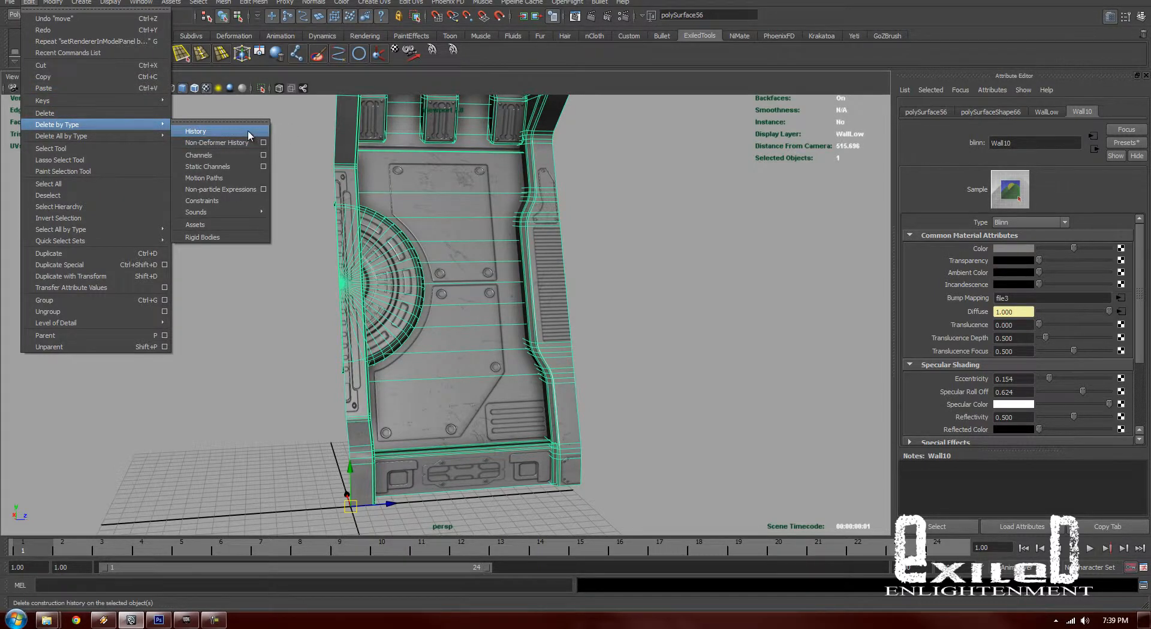
click(251, 131)
right_drag(362, 157, 387, 147)
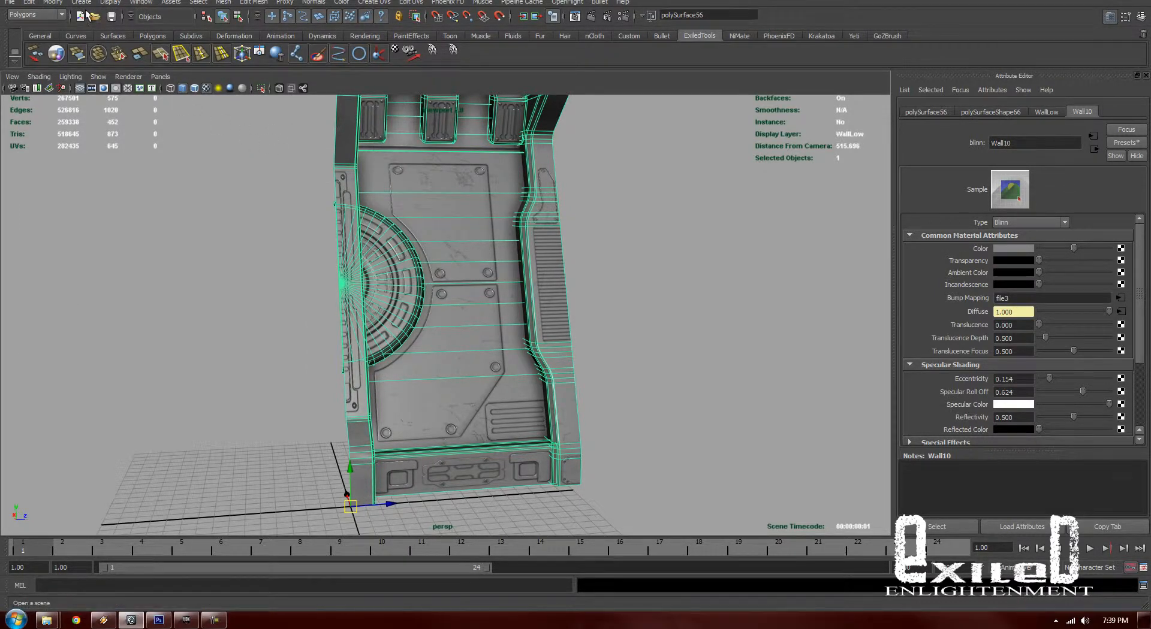
Freeze the wall's transformations and hide the Attribute Editor to widen the viewport
click(52, 2)
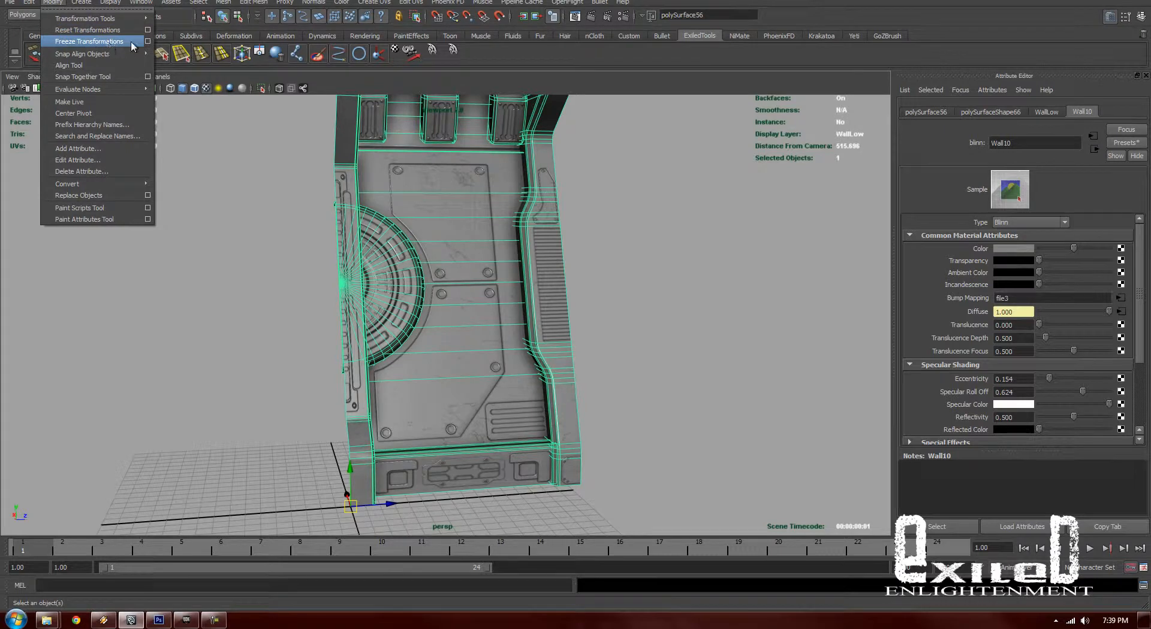
click(90, 42)
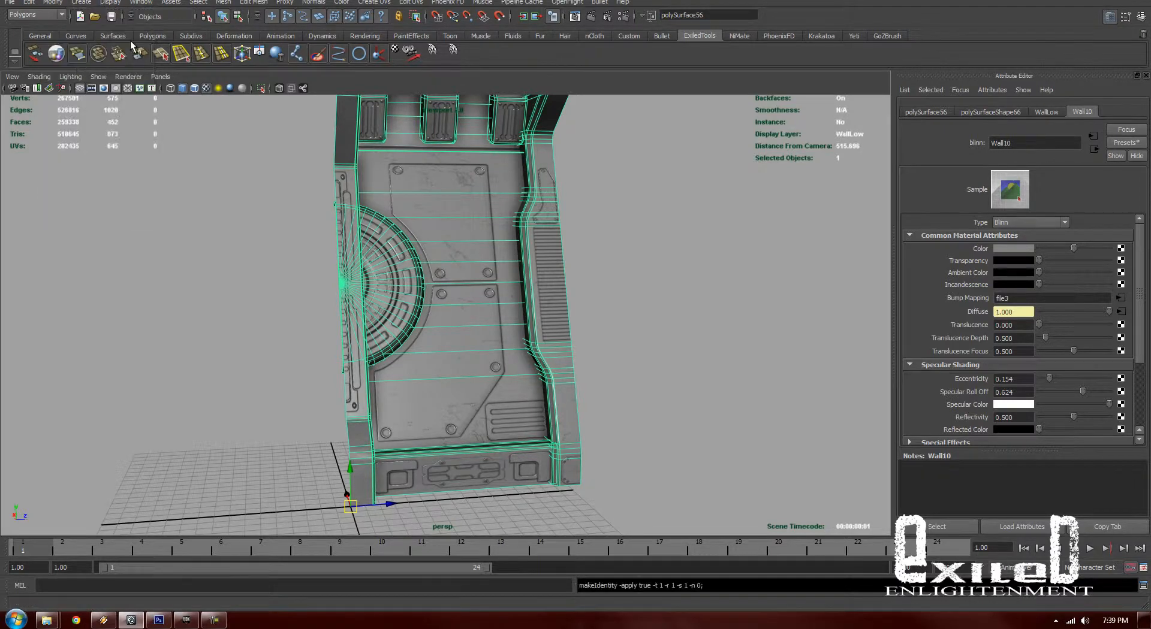
click(1110, 17)
click(1126, 16)
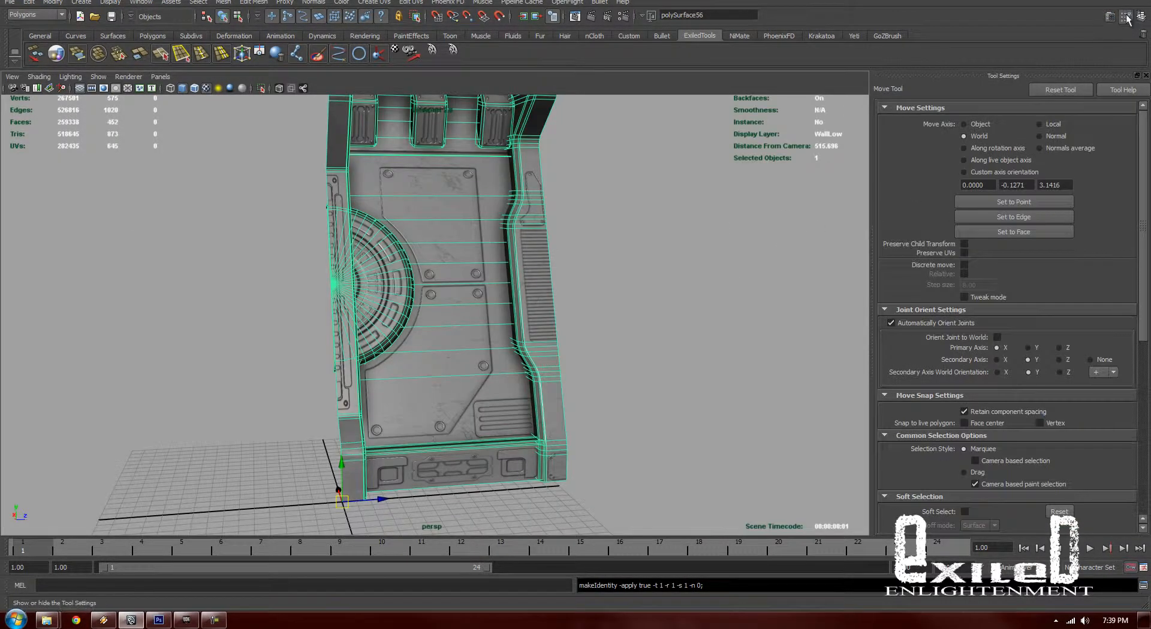
click(1127, 18)
Switch the viewport from Viewport 2.0 to Default Quality Rendering and leave the wall selected
alt+right_drag(644, 256, 578, 219)
right_click(578, 218)
click(905, 237)
alt+right_drag(906, 237, 646, 243)
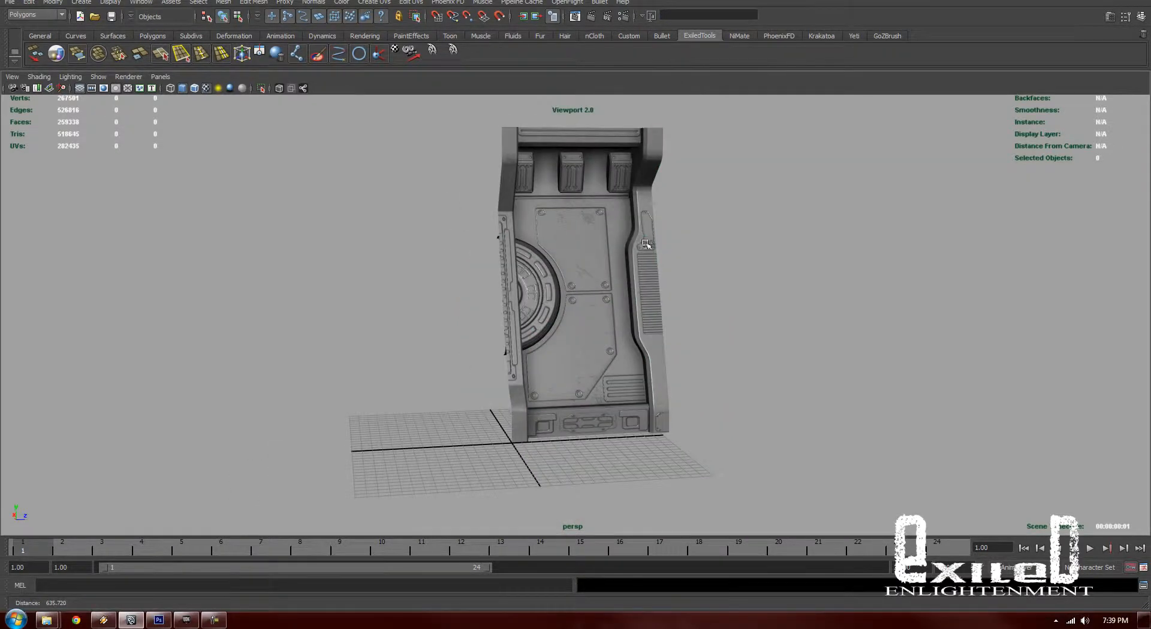
click(645, 243)
alt+drag(572, 239, 518, 237)
click(128, 76)
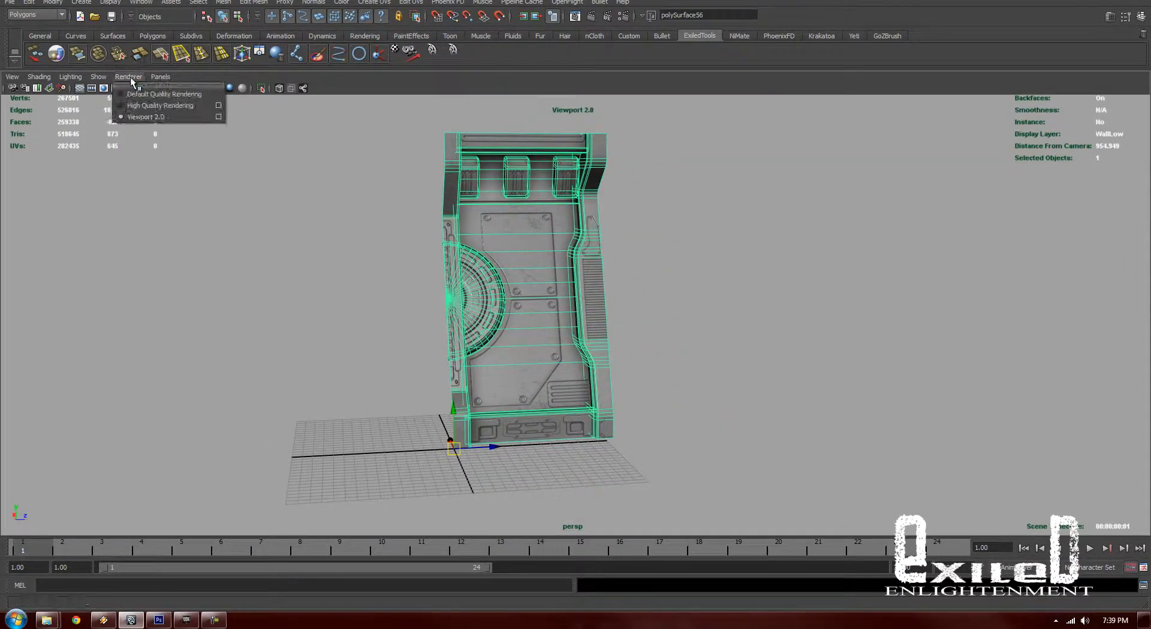
click(136, 96)
alt+drag(328, 208, 374, 211)
click(368, 216)
click(527, 216)
click(9, 3)
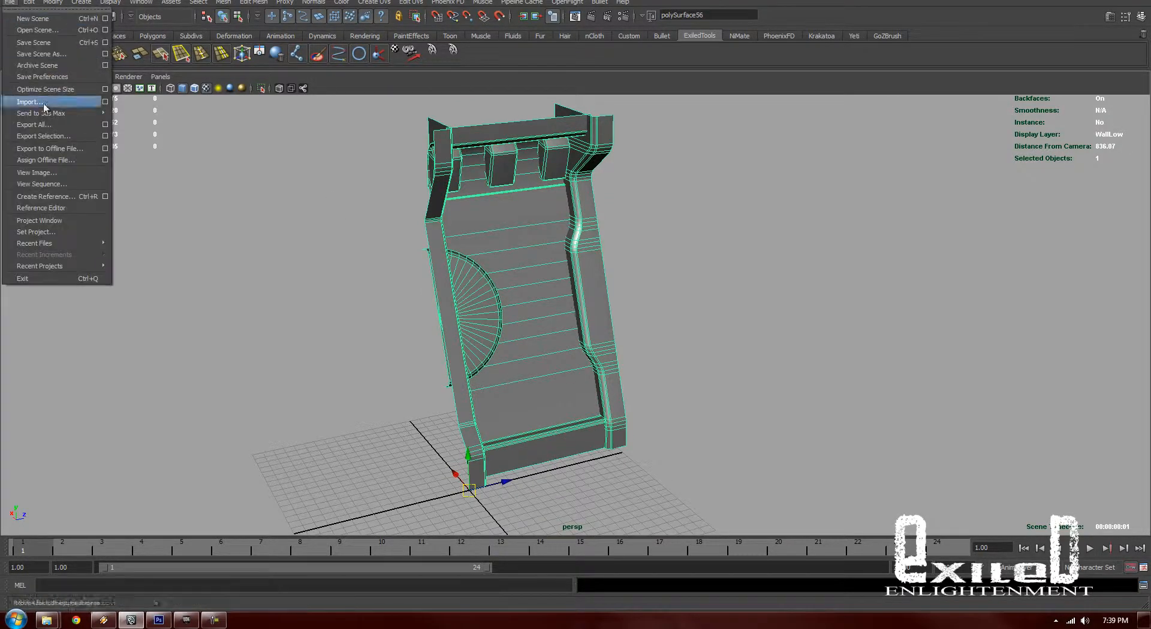
click(106, 136)
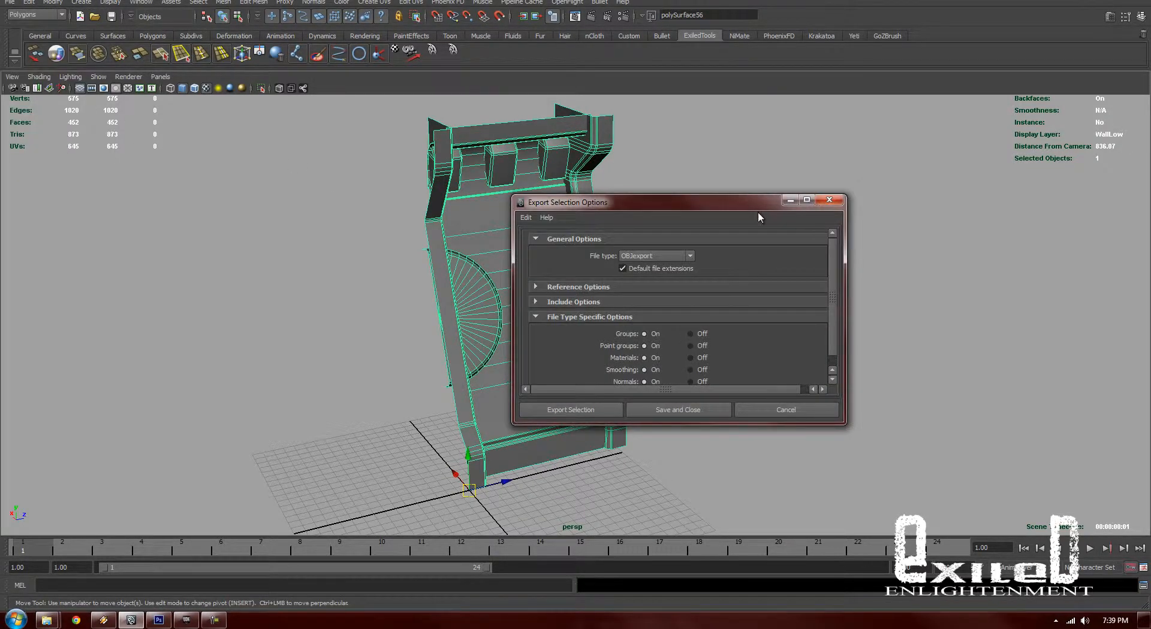
drag(586, 195, 586, 111)
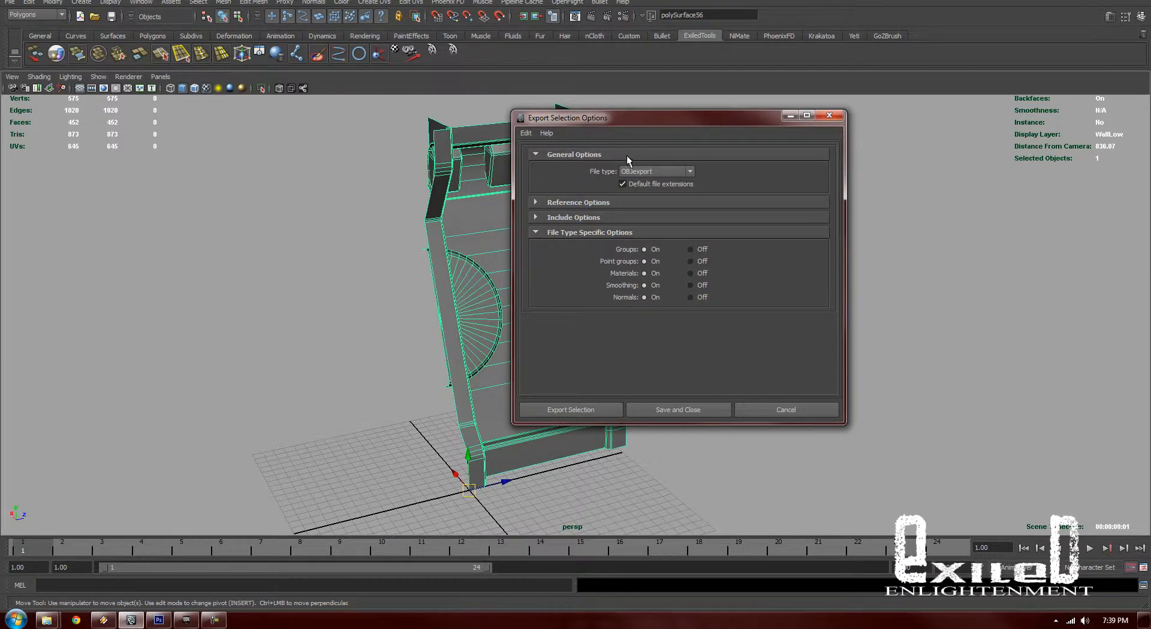
click(829, 115)
Begin exporting the selected wall with the file type FBX export and the Desktop as destination
click(10, 2)
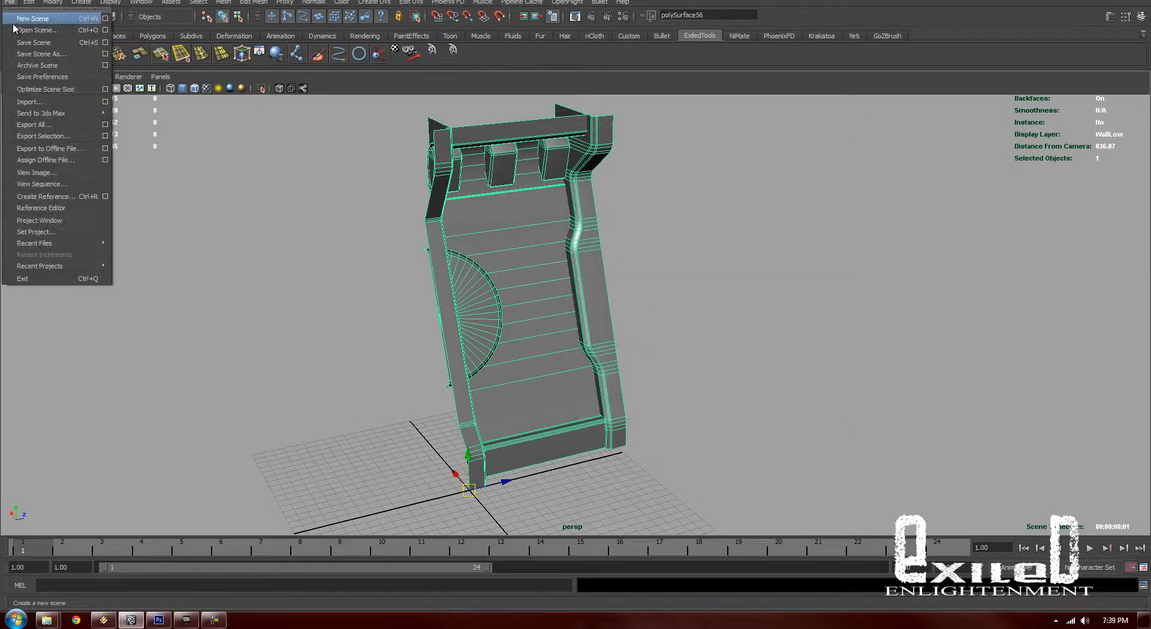
click(45, 137)
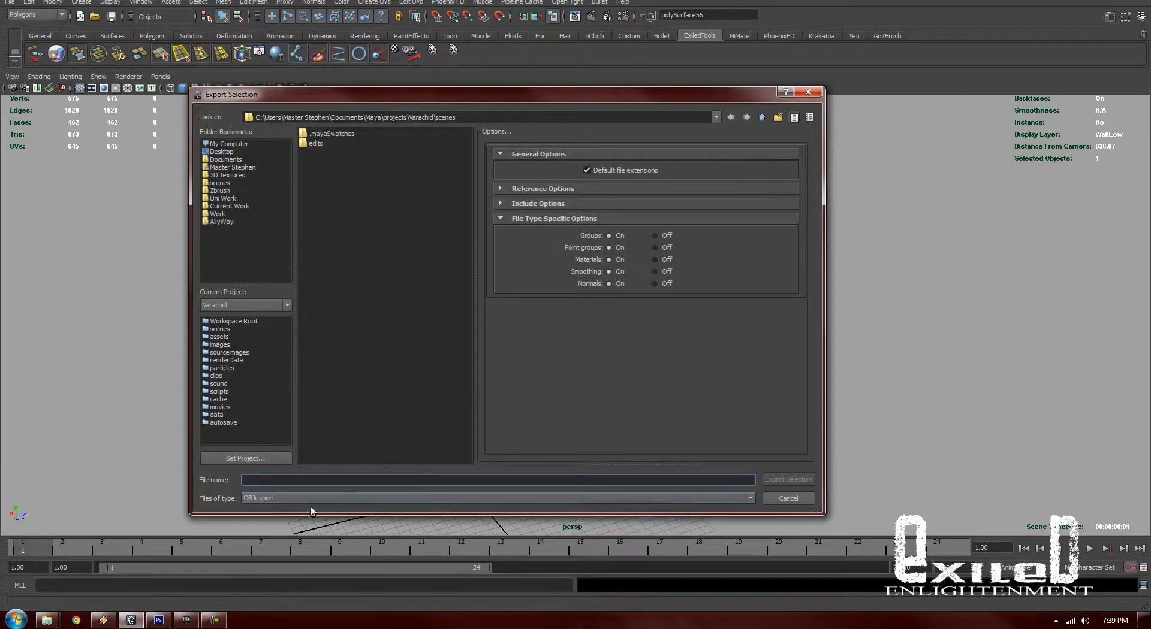
click(290, 498)
click(276, 579)
click(290, 498)
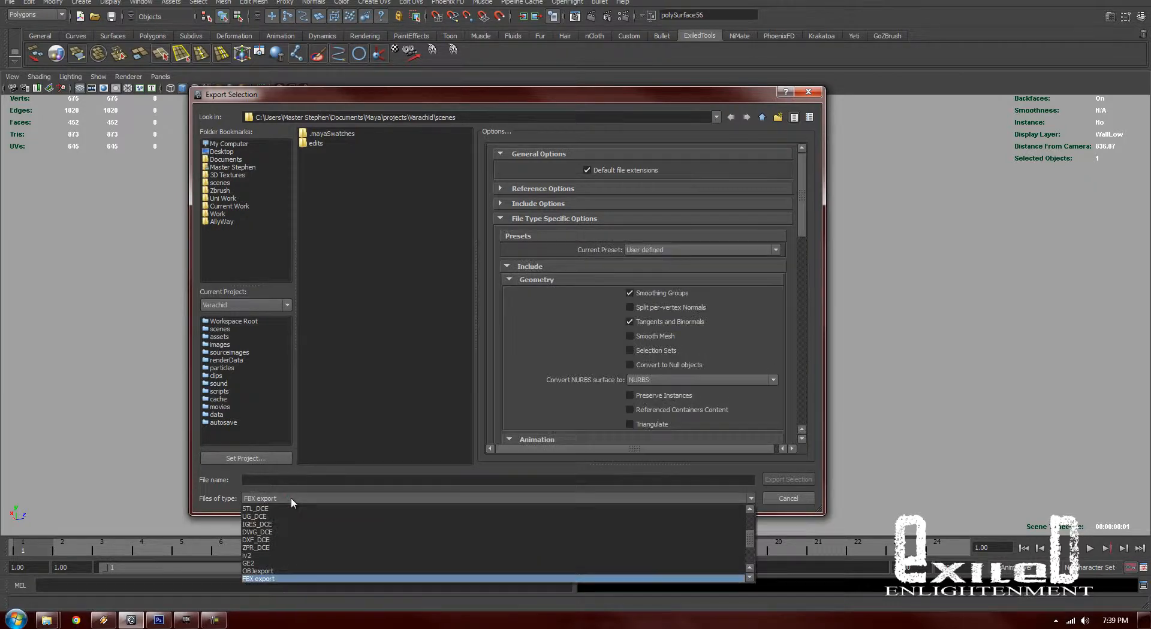
click(277, 579)
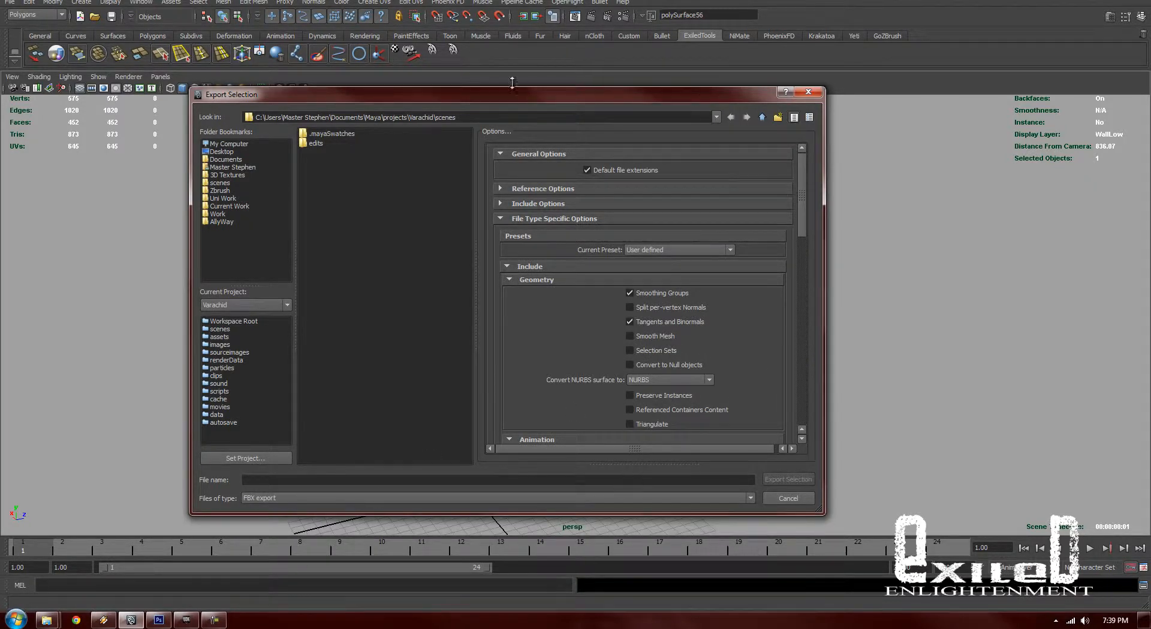
drag(507, 98, 561, 65)
click(277, 117)
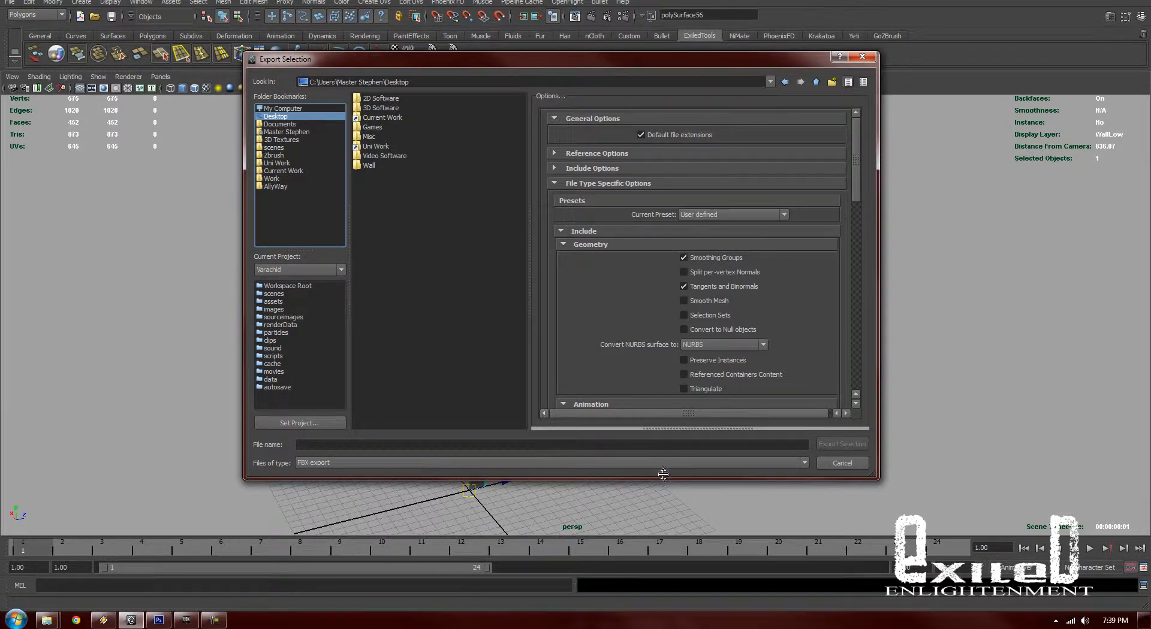
drag(672, 478, 672, 537)
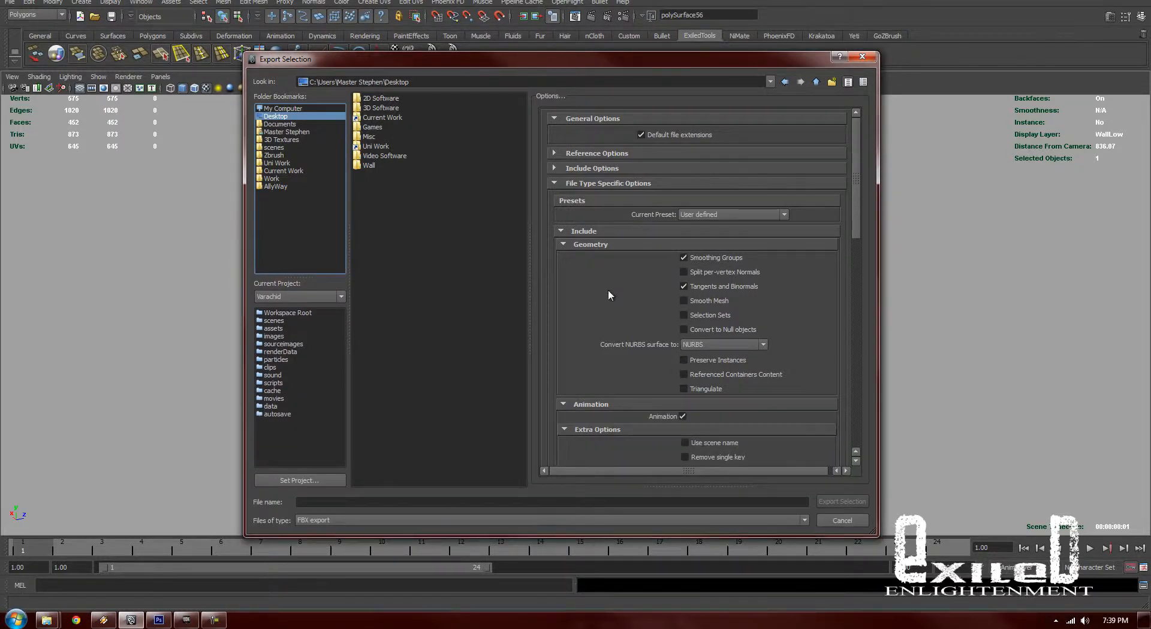
Turn off Animation in the FBX export options
scroll(608, 290, down, 5)
scroll(635, 180, up, 5)
scroll(599, 173, down, 5)
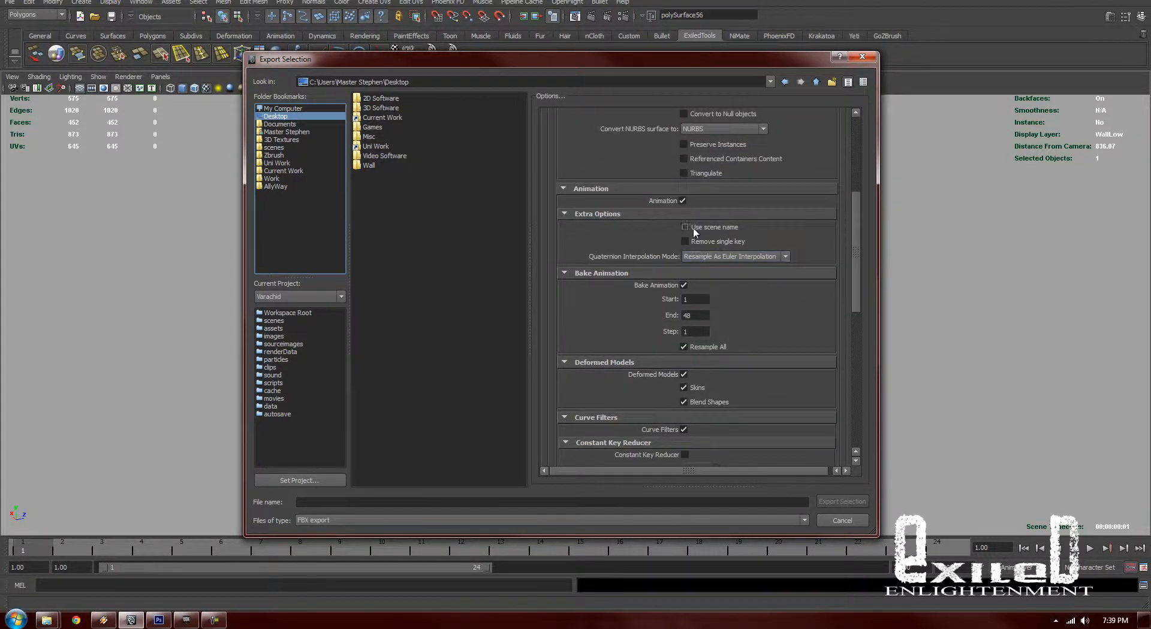
click(683, 201)
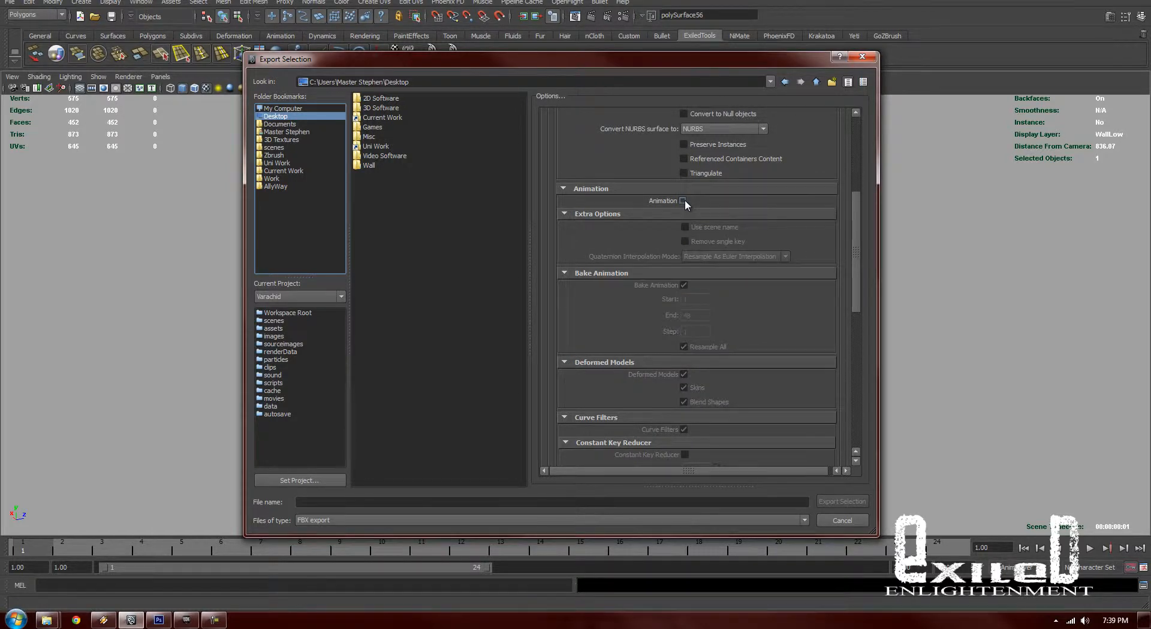
Set the FBX file format type to ASCII and leave the version at FBX 2013
scroll(697, 225, down, 6)
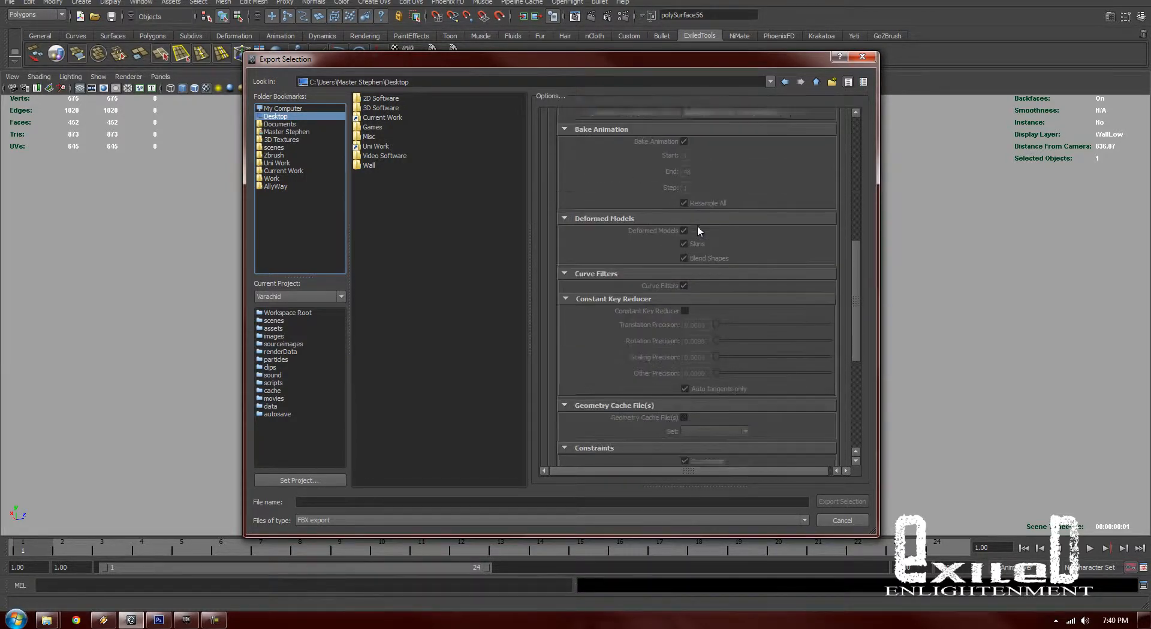
scroll(696, 222, down, 3)
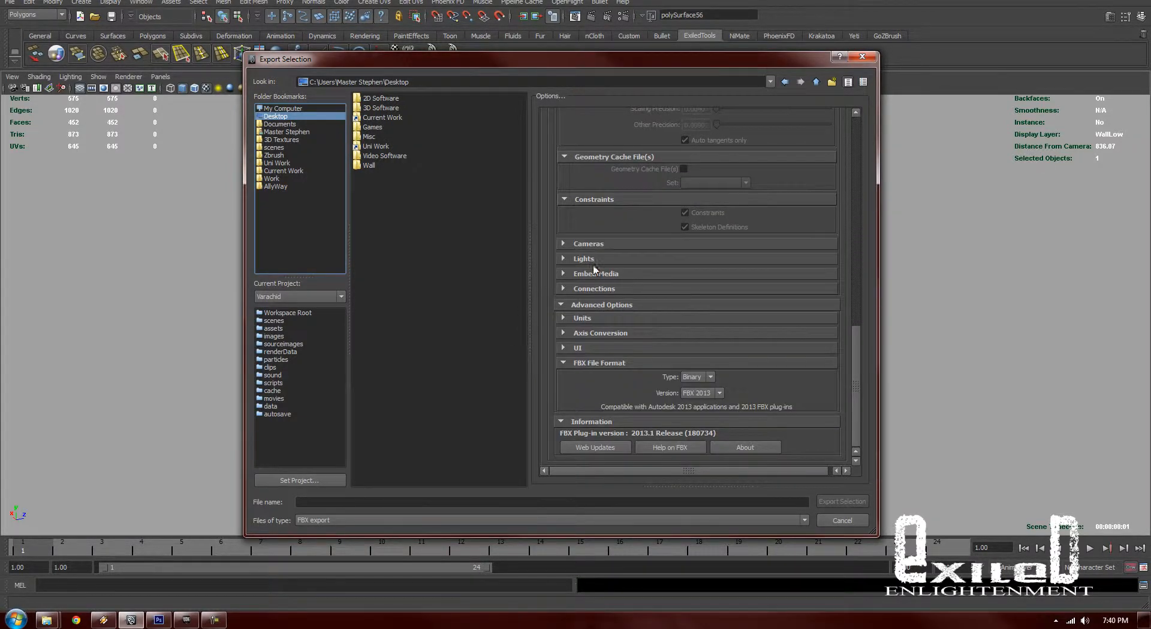
click(708, 378)
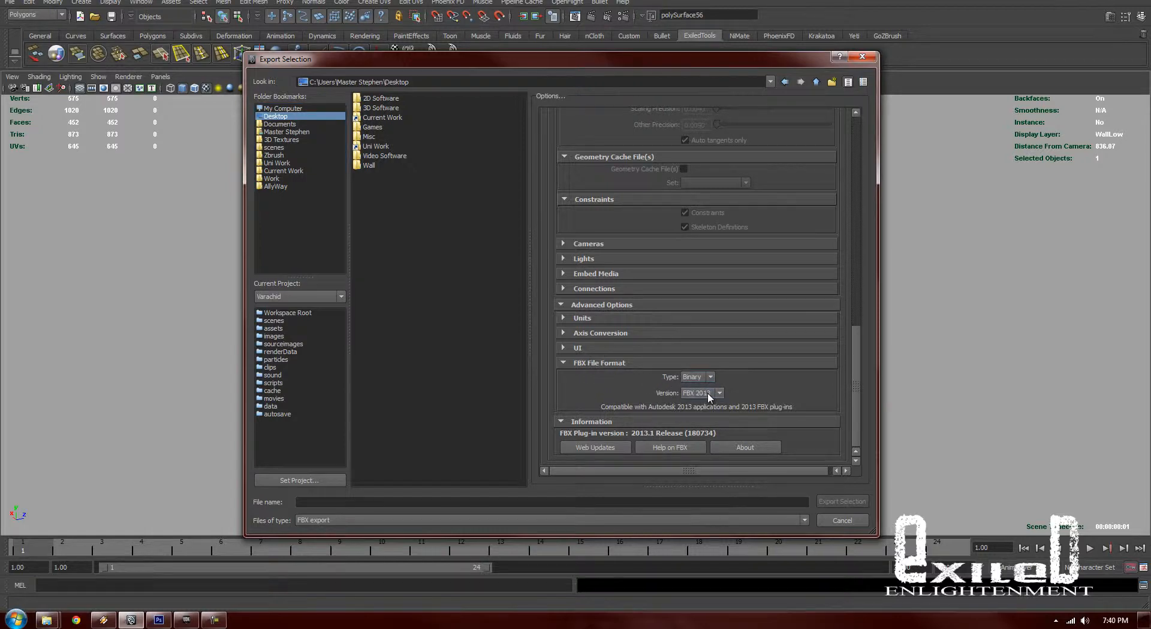
click(710, 395)
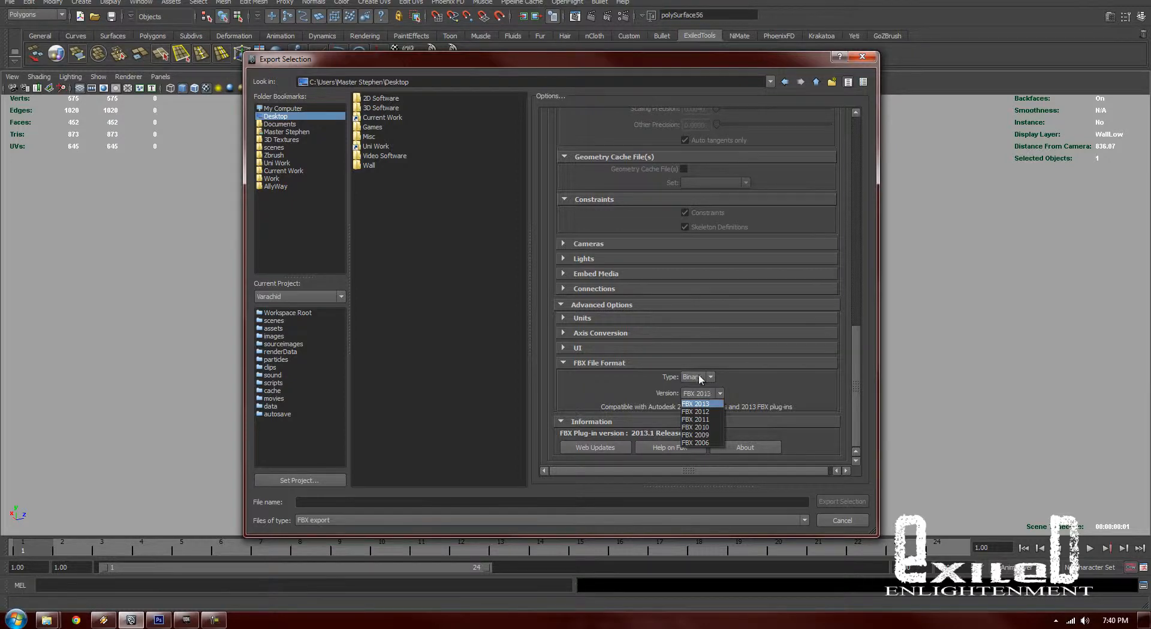
click(708, 377)
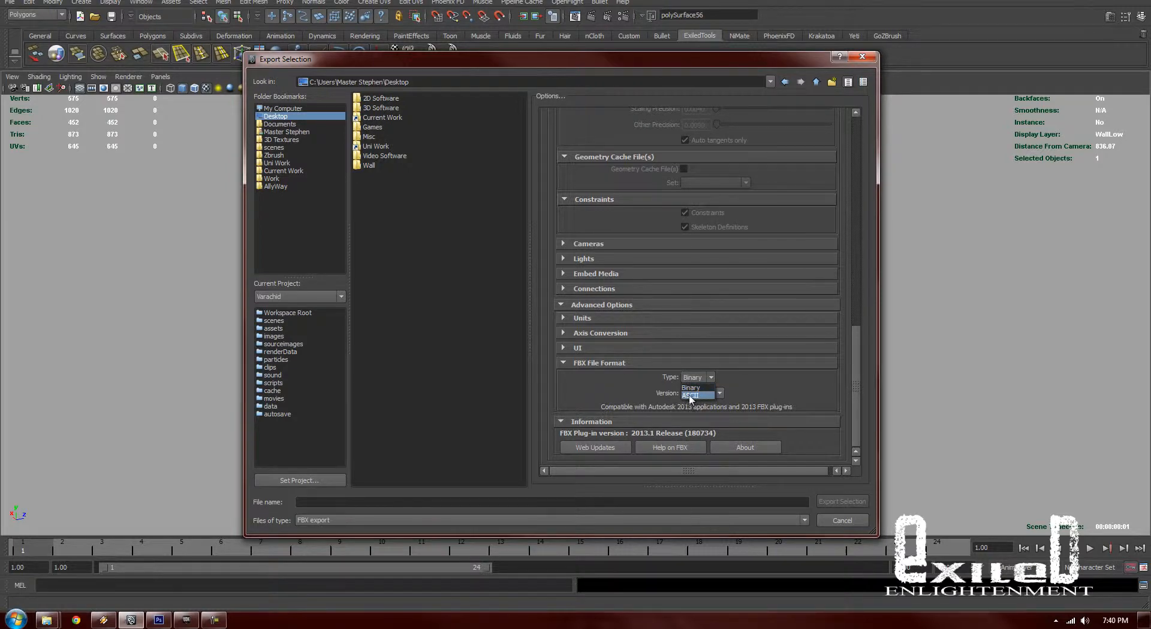
click(690, 396)
scroll(764, 383, up, 15)
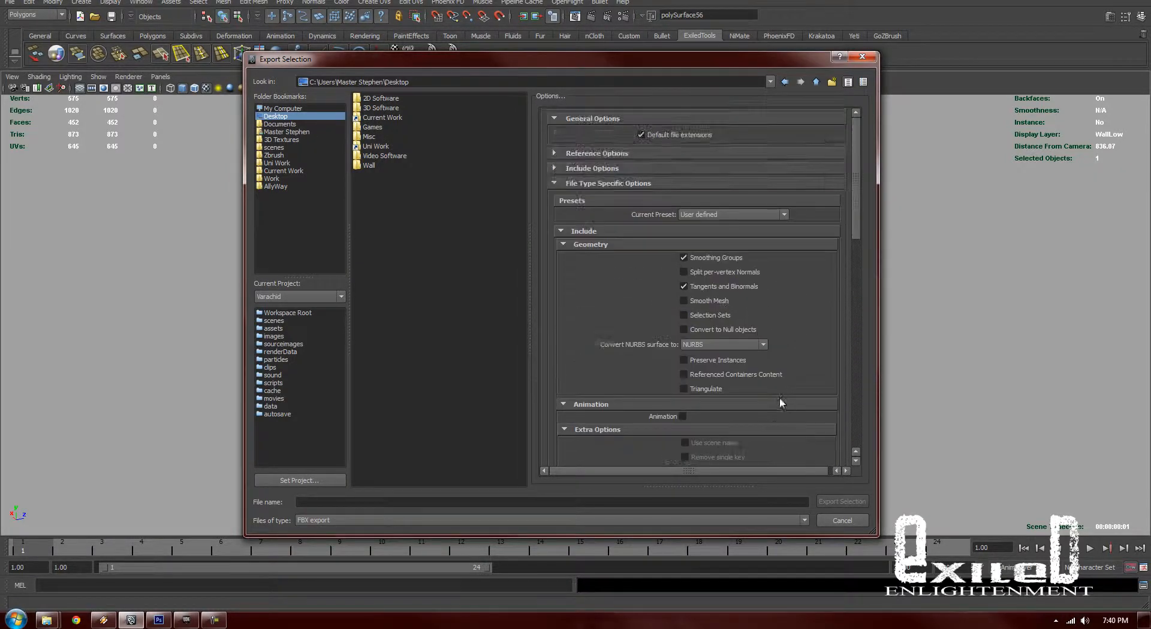
Export the selected wall into the Wall folder on the Desktop under the file name Wall_01_Arch
scroll(732, 296, down, 2)
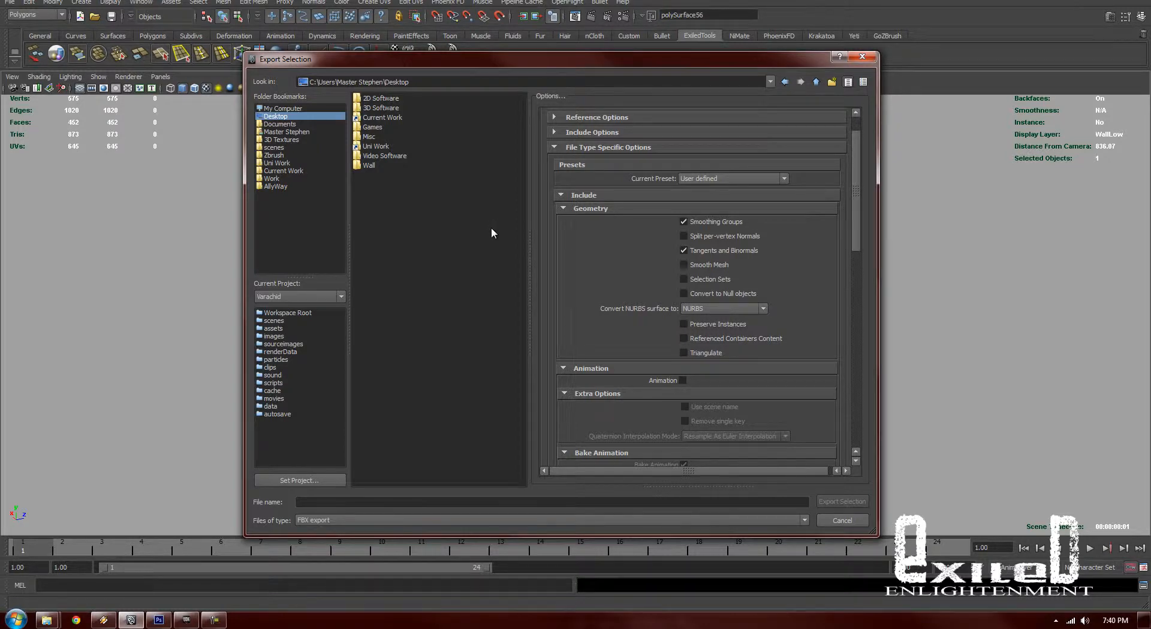
double_click(369, 166)
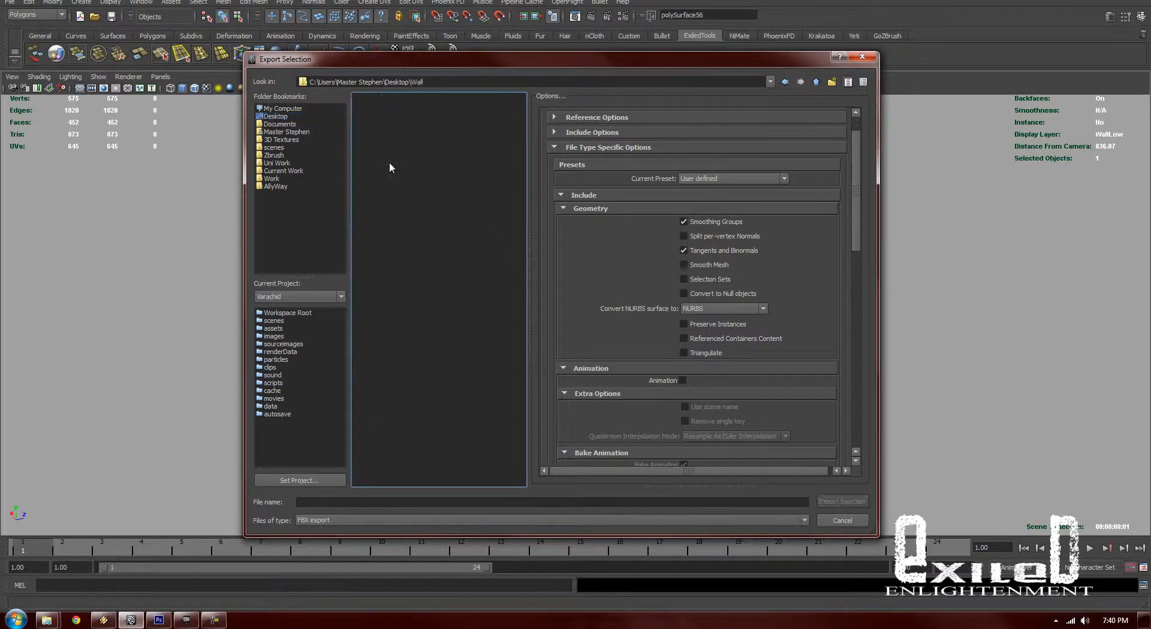
click(332, 501)
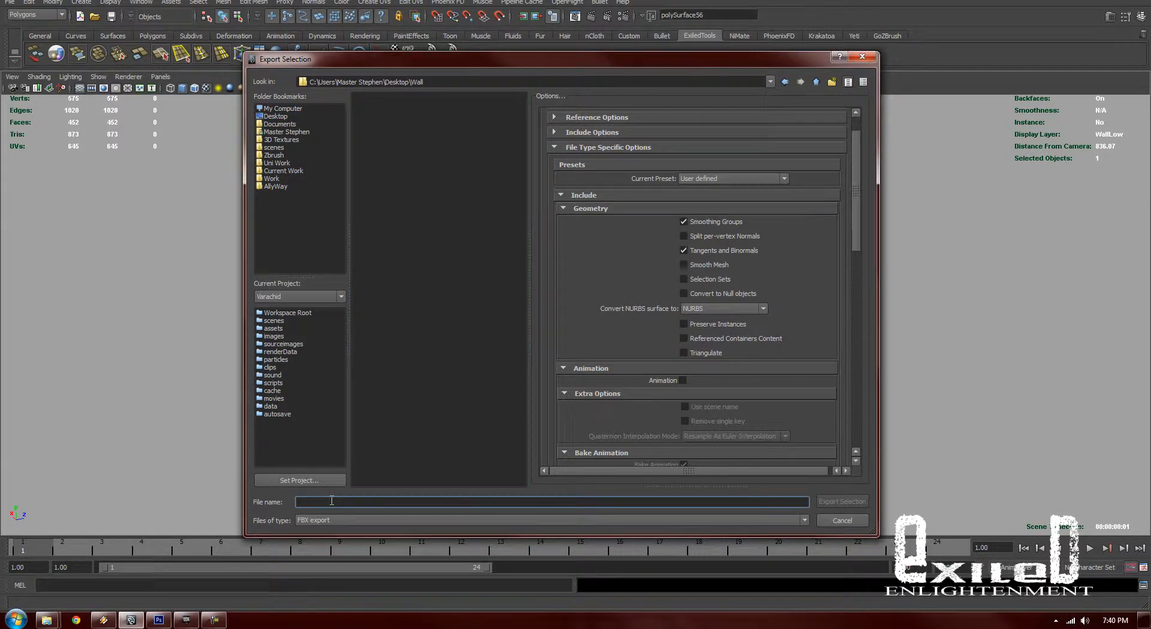
text(Wall_01_Arch)
click(840, 502)
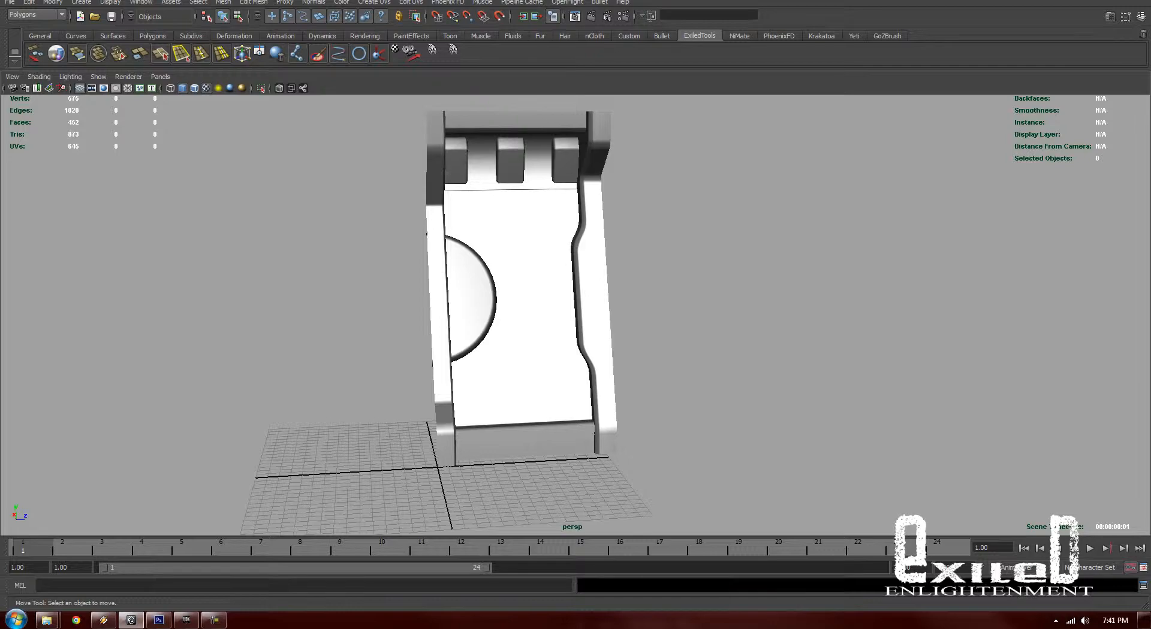
Switch to the UDK editor and look over the level around the cube brush from several angles
click(1109, 1)
click(187, 620)
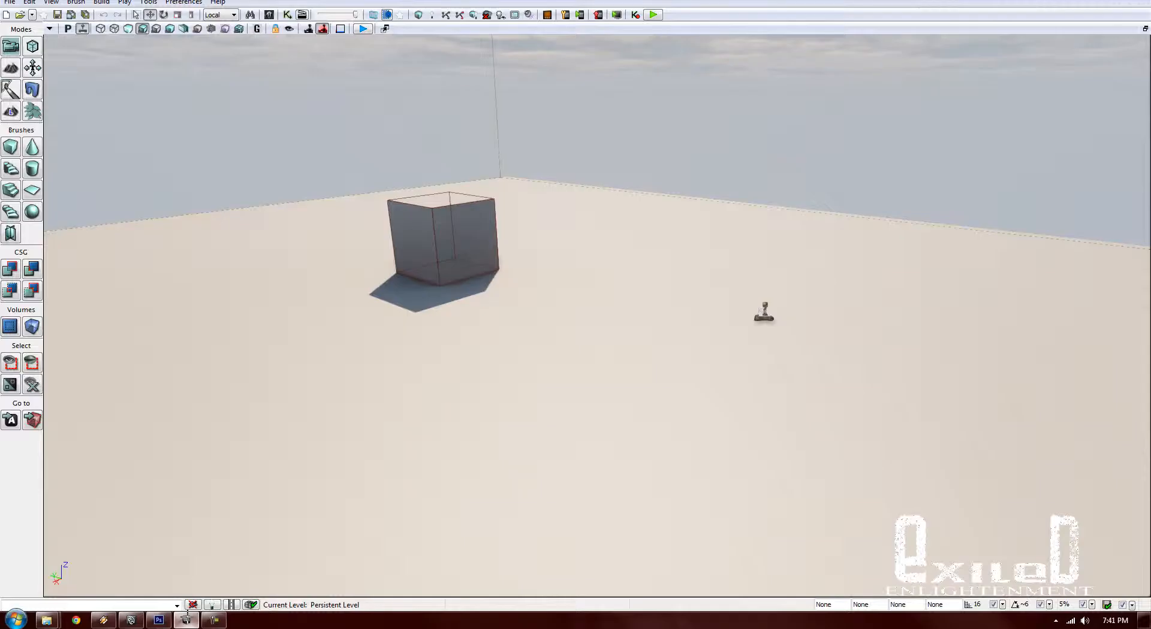
right_drag(730, 418, 754, 382)
key(s)
key(a)
drag(1150, 240, 714, 52)
click(899, 47)
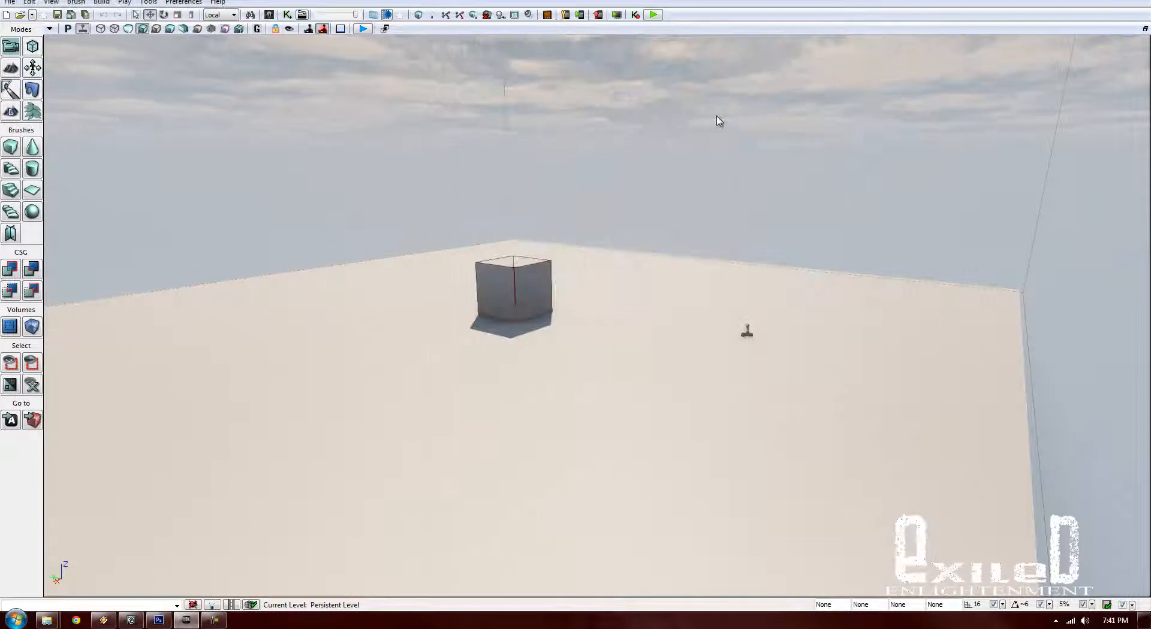
right_drag(488, 207, 497, 204)
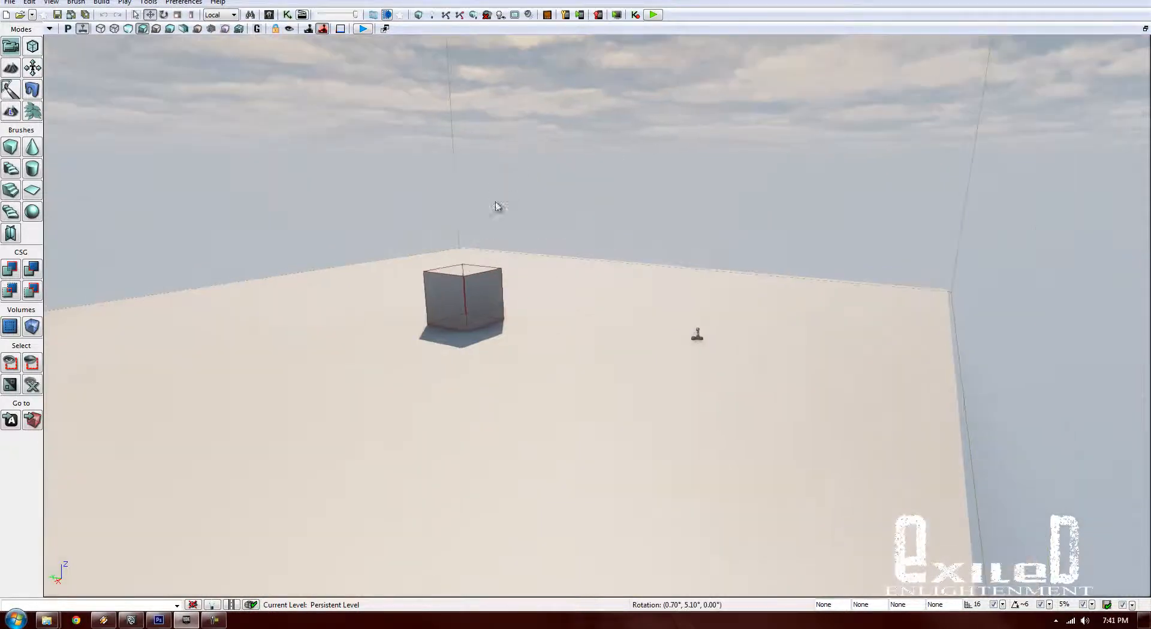
In a maximized Content Browser, create a new package named WallTest using the AnimSet factory and view the asset in its editor
click(271, 19)
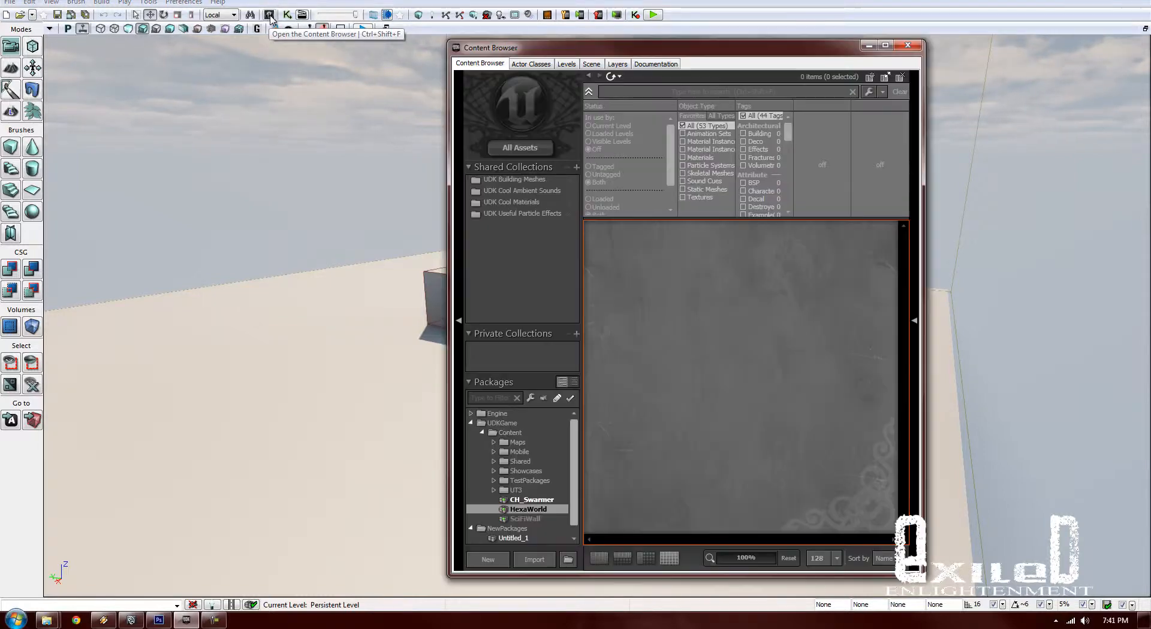
double_click(680, 48)
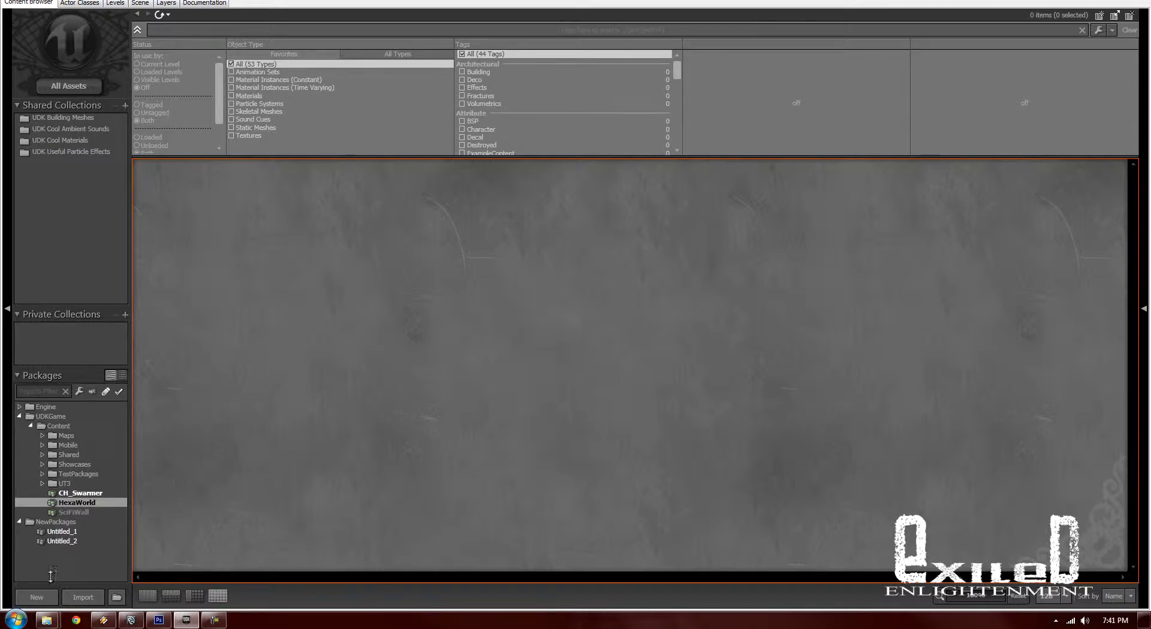
click(38, 598)
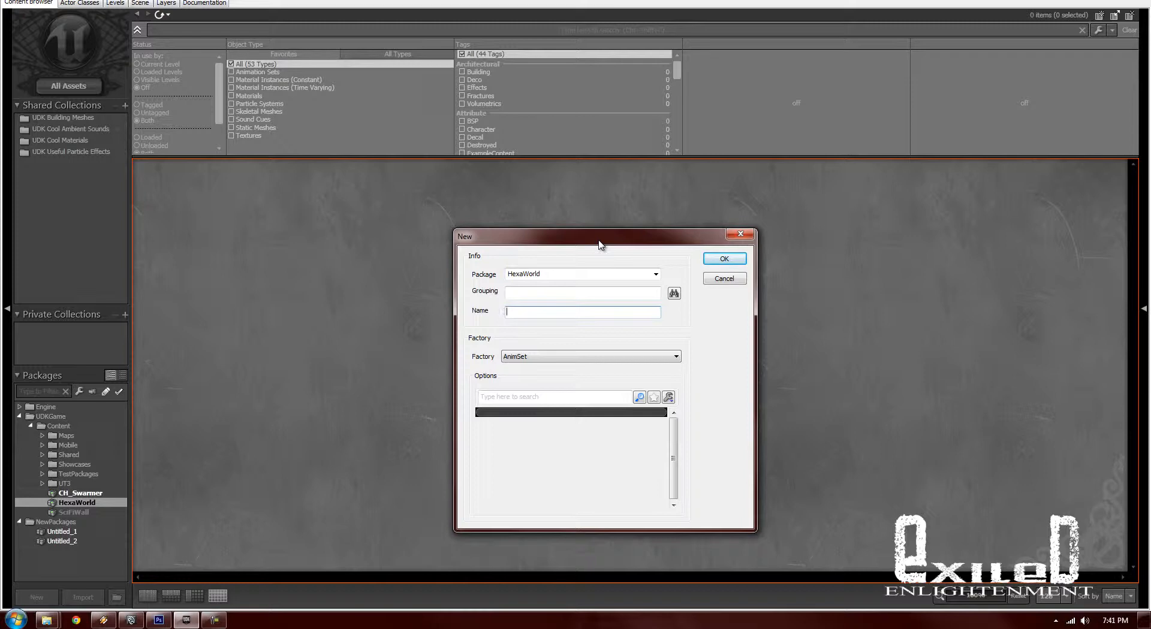
drag(598, 243, 541, 166)
click(522, 196)
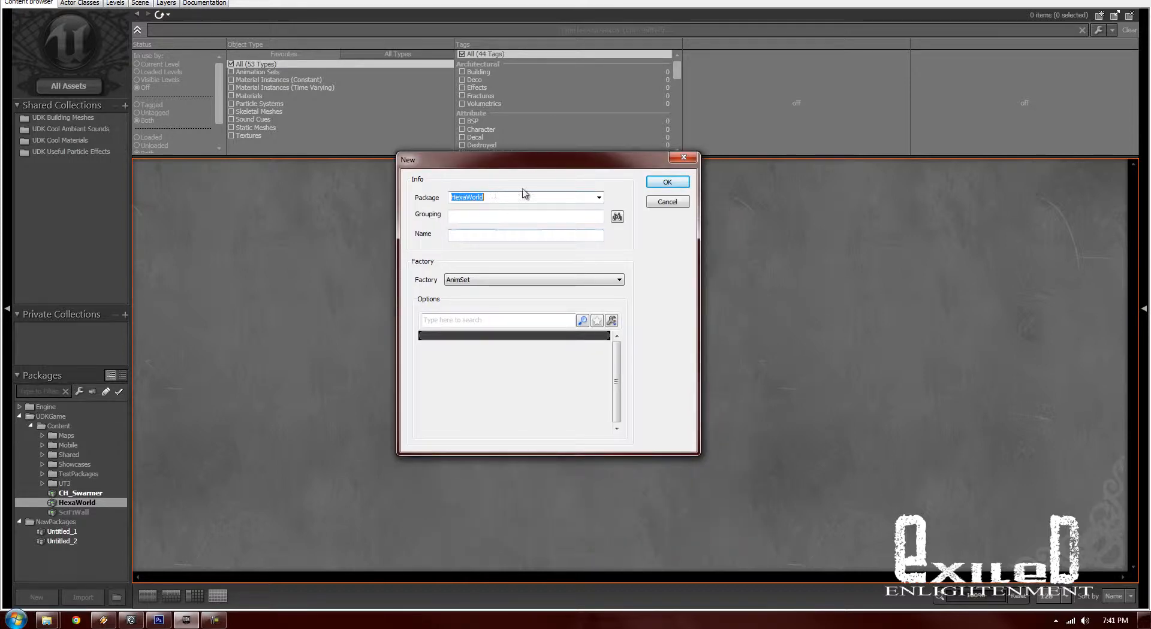
text(WallTest)
key(Return)
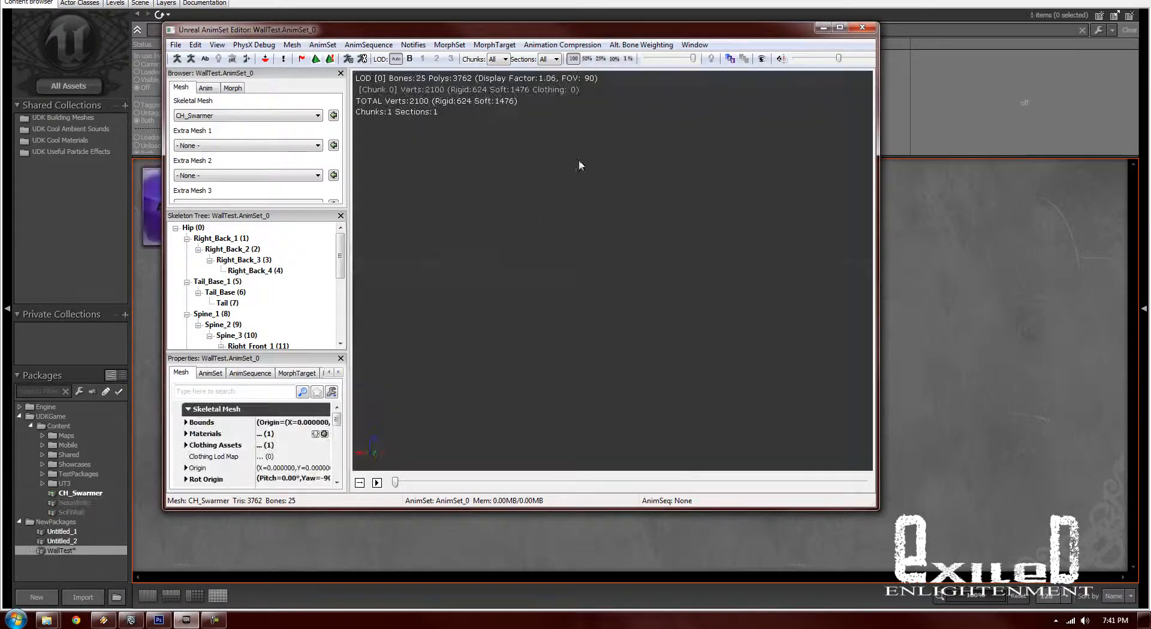
drag(717, 296, 636, 254)
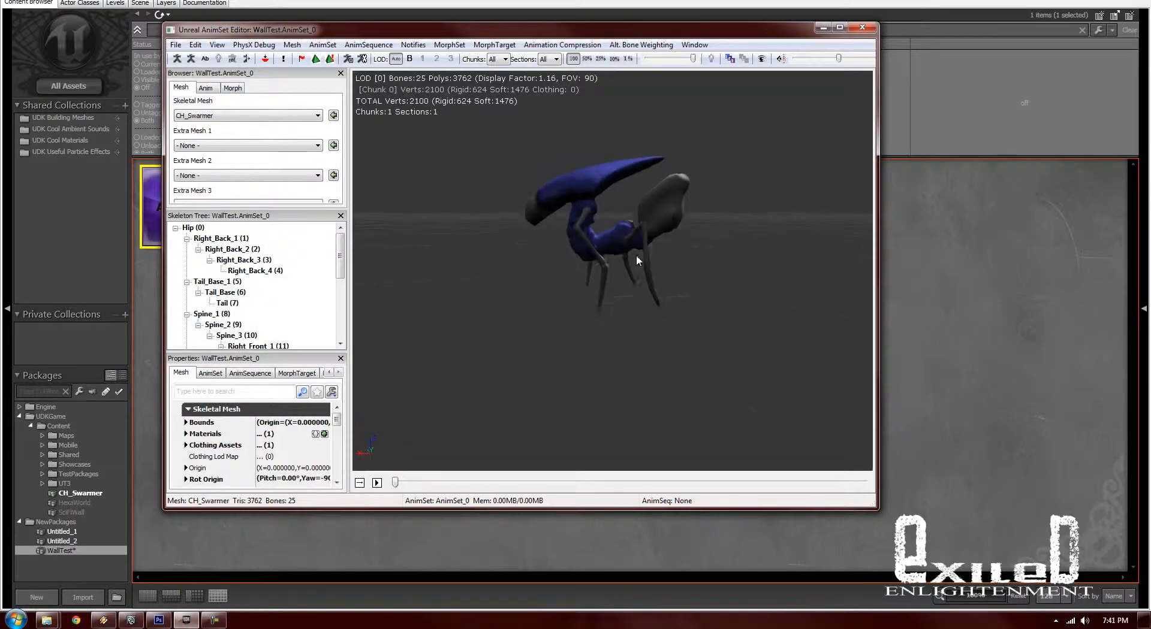
Close the AnimSet editor and save the WallTest package as WallTest.upk in the UDKGame Content folder
click(862, 27)
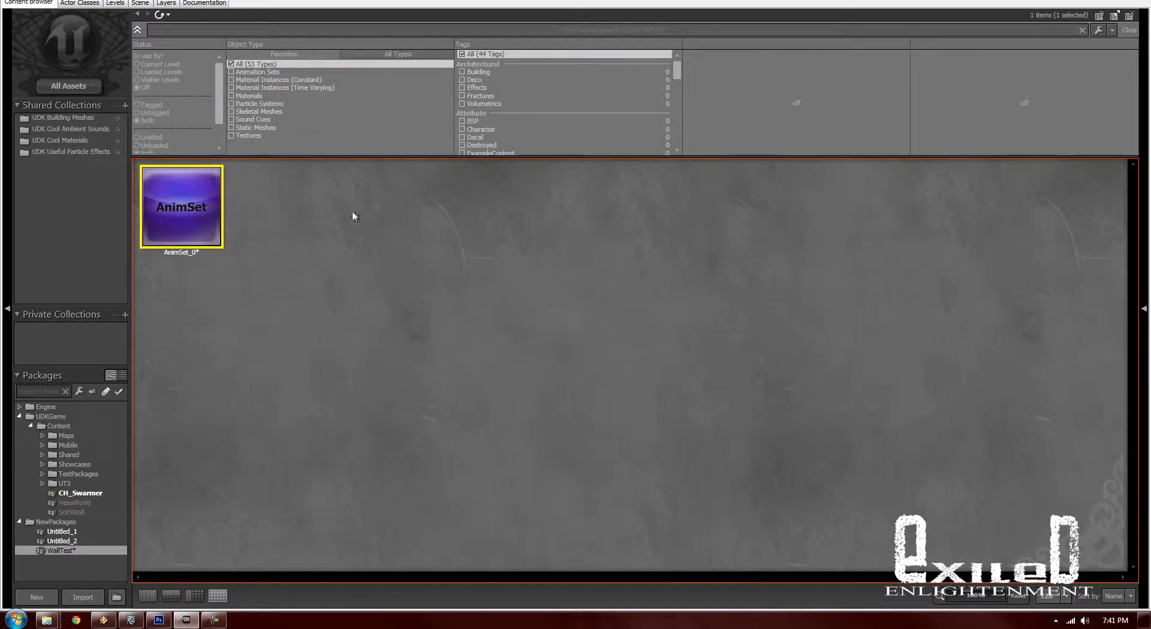
click(298, 281)
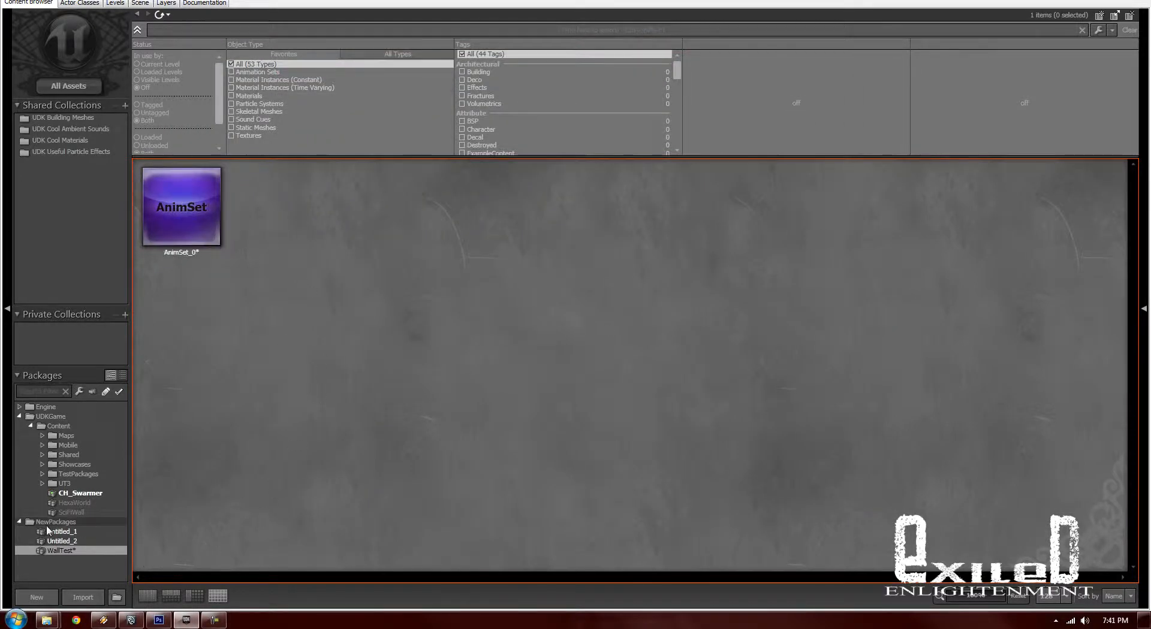
right_click(70, 550)
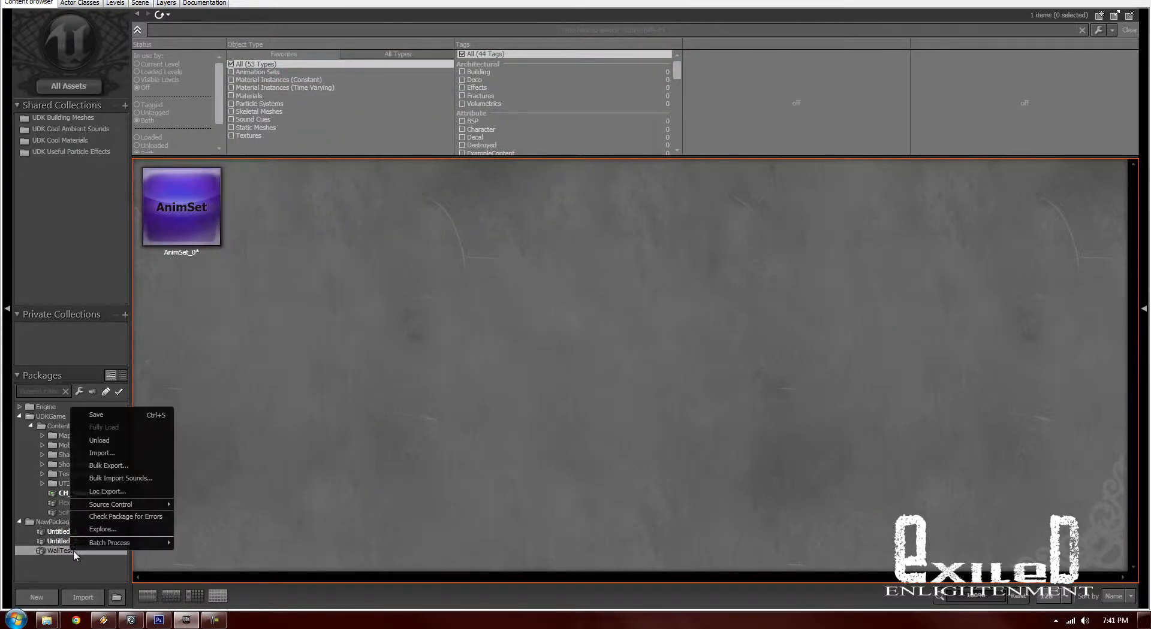
click(97, 415)
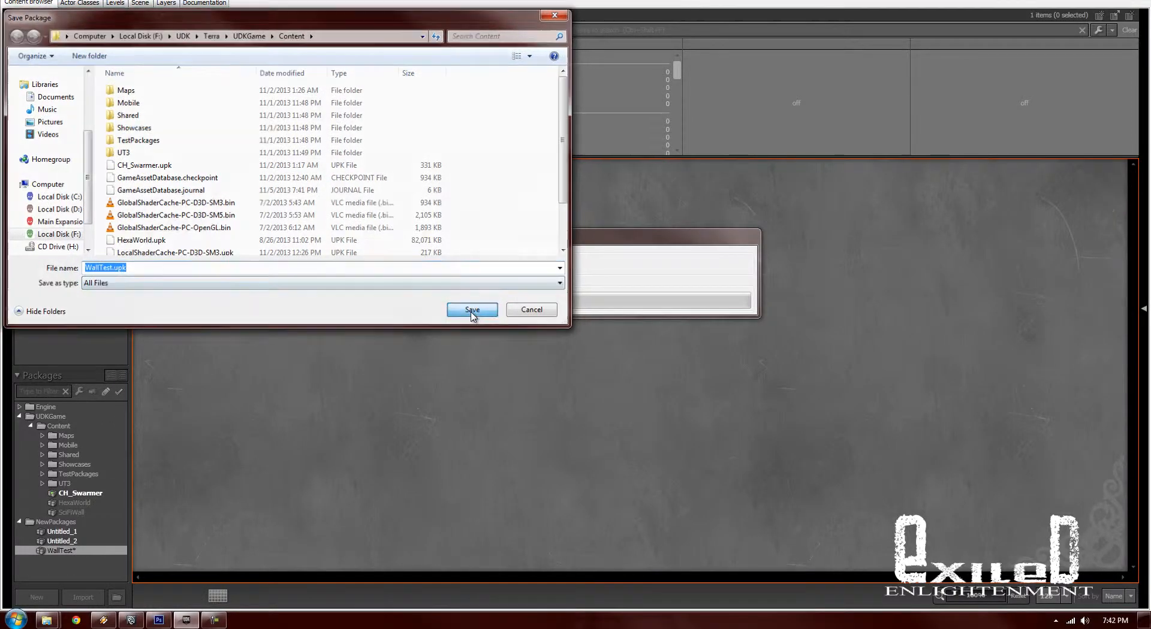
click(472, 309)
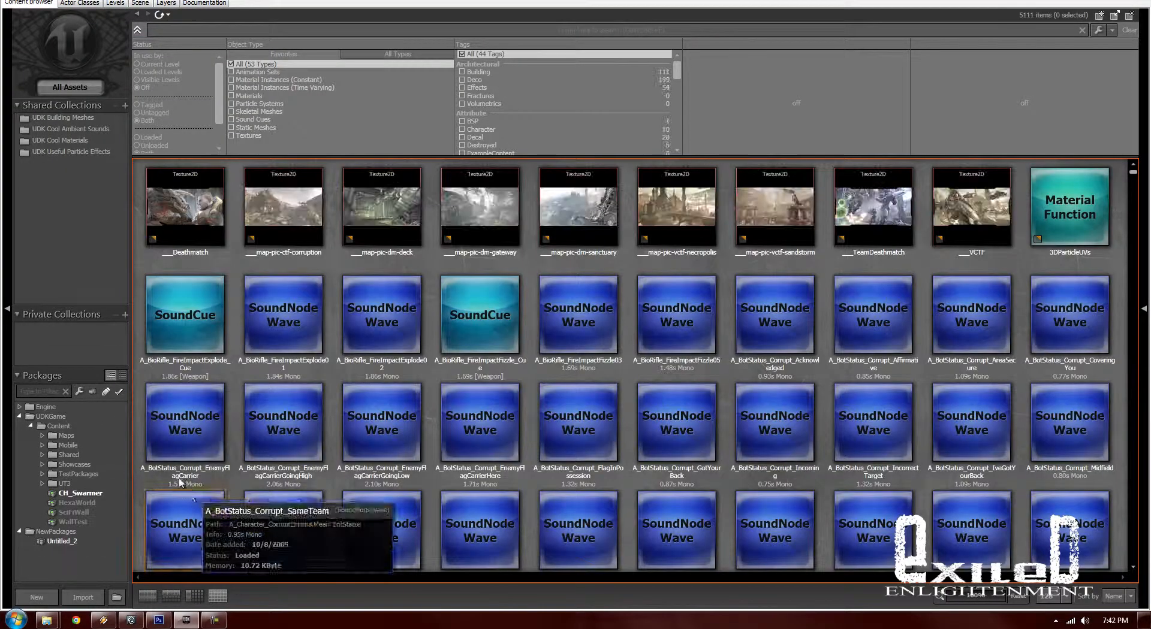
Look through the contents of the SciFiWall and HexaWorld packages and return to the WallTest package
click(84, 513)
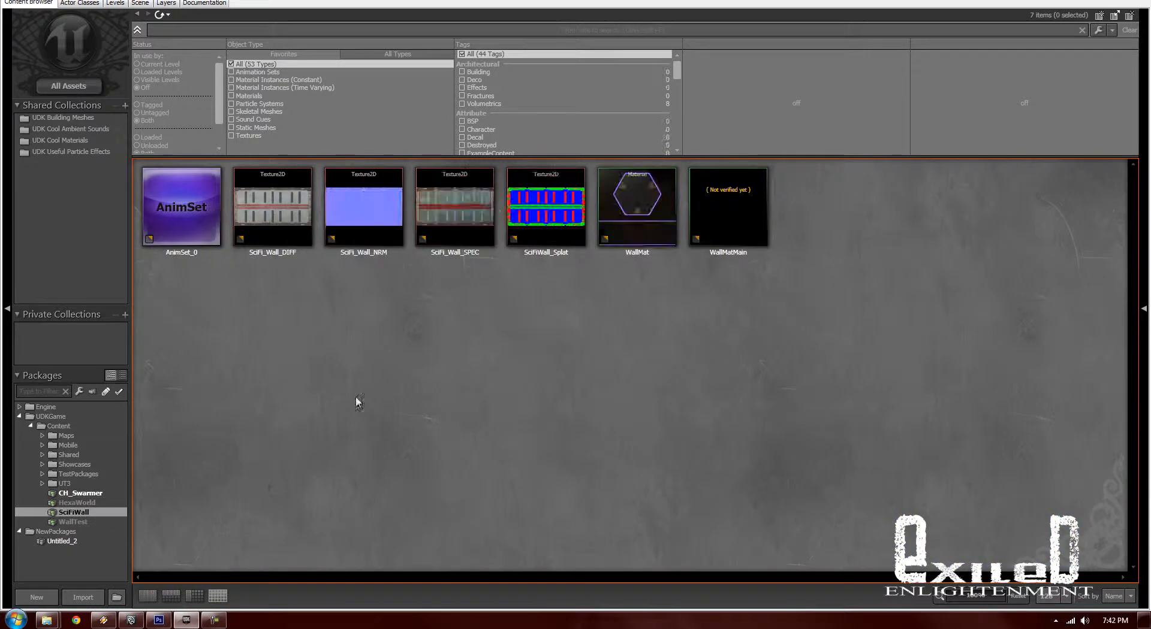
click(86, 522)
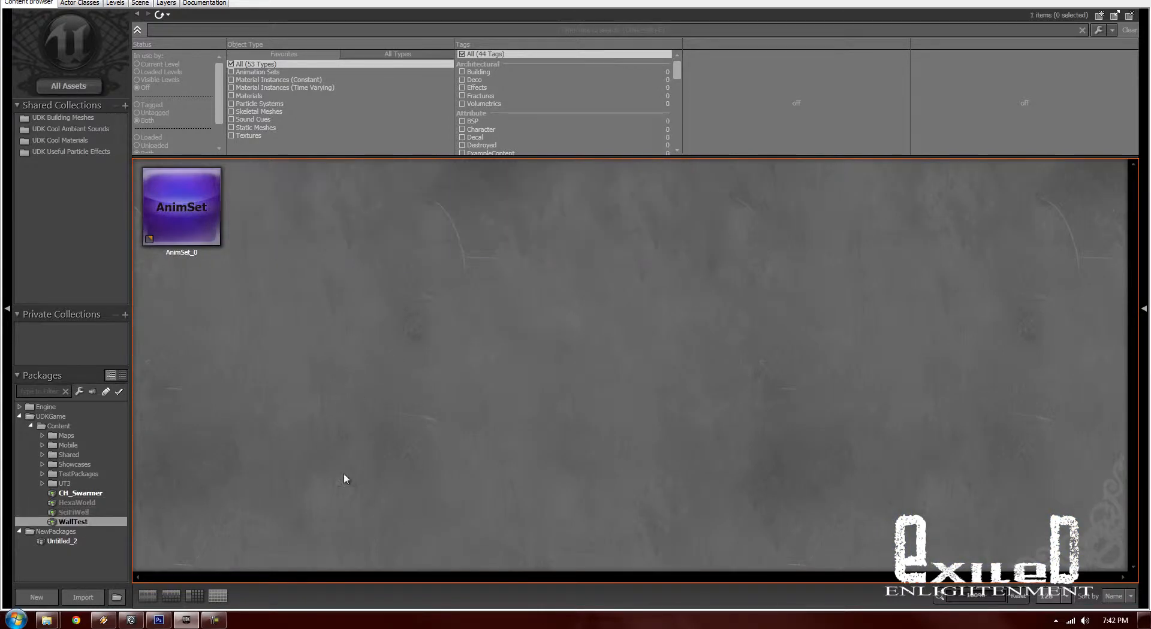
click(78, 503)
click(77, 521)
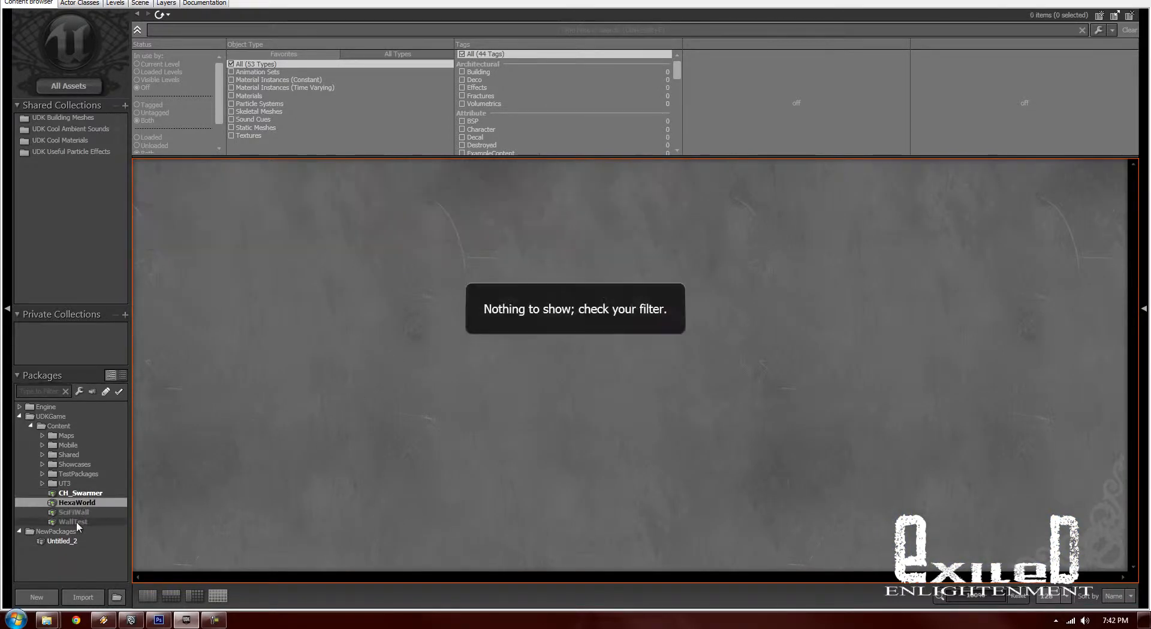
right_click(341, 296)
click(326, 251)
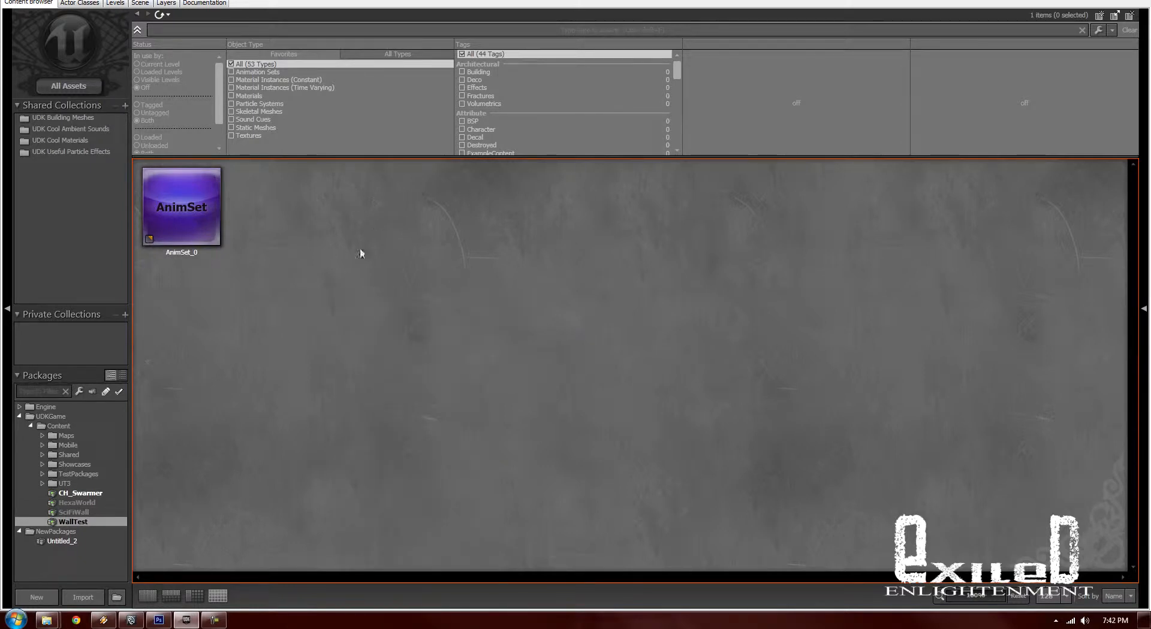
Start an import into the WallTest package with Wall_01_Arch.fbx from the Wall folder on the Desktop
right_click(267, 277)
click(293, 280)
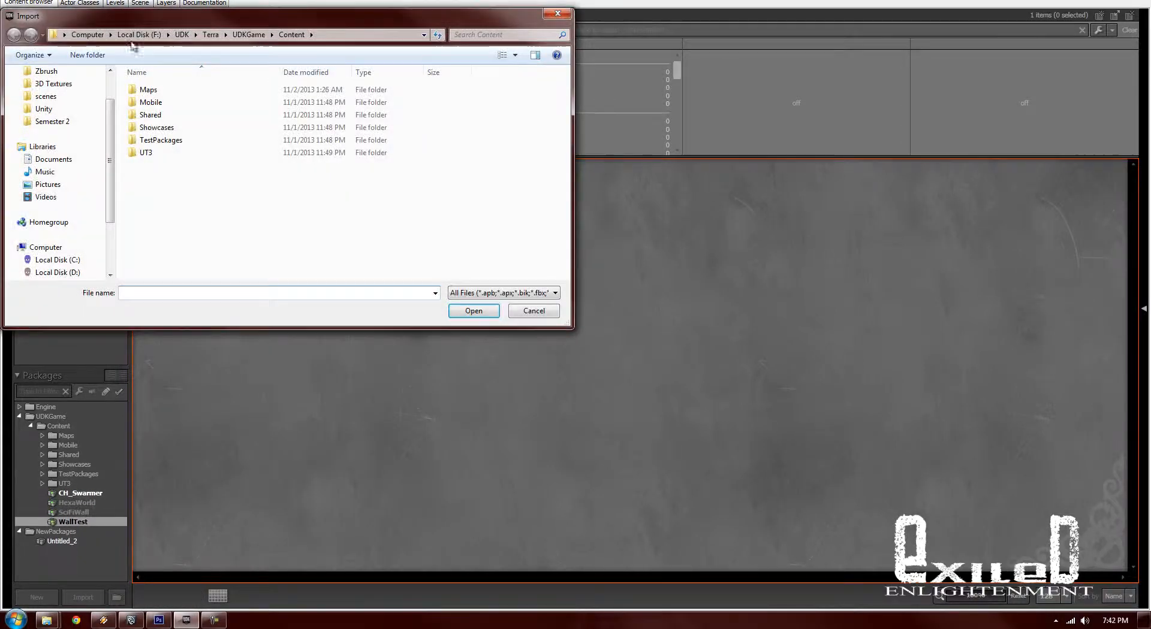
scroll(107, 88, up, 2)
click(90, 89)
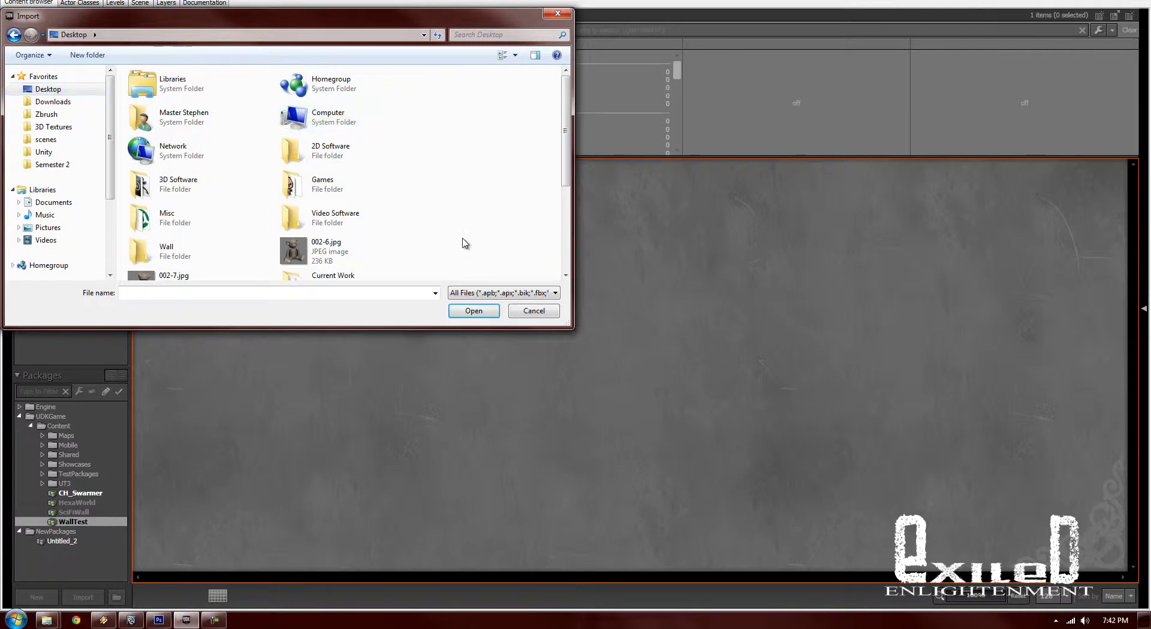
double_click(193, 248)
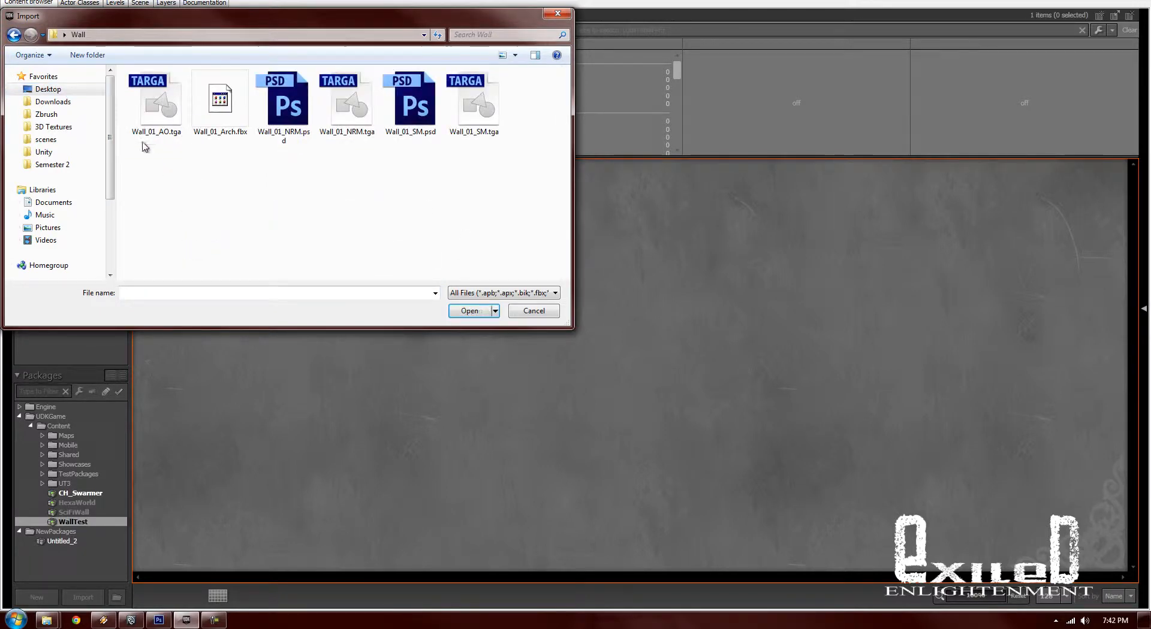
click(226, 115)
click(465, 310)
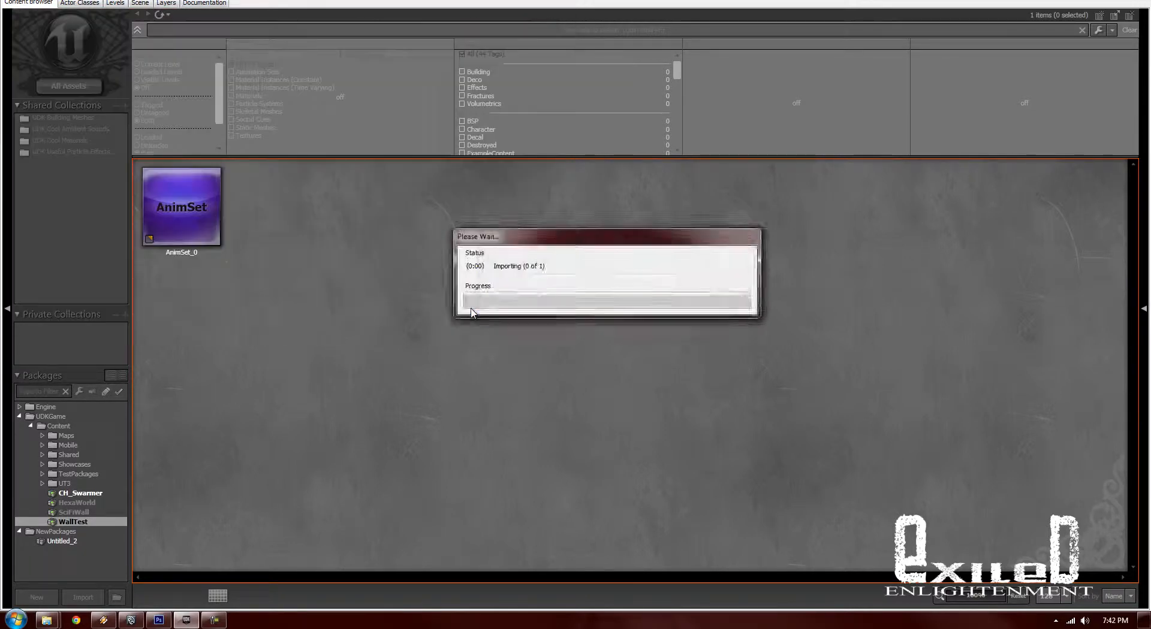
Review the mesh and material import options, keep the import type Static Mesh, and import Wall_01_Arch into the WallTest package
drag(659, 223, 504, 106)
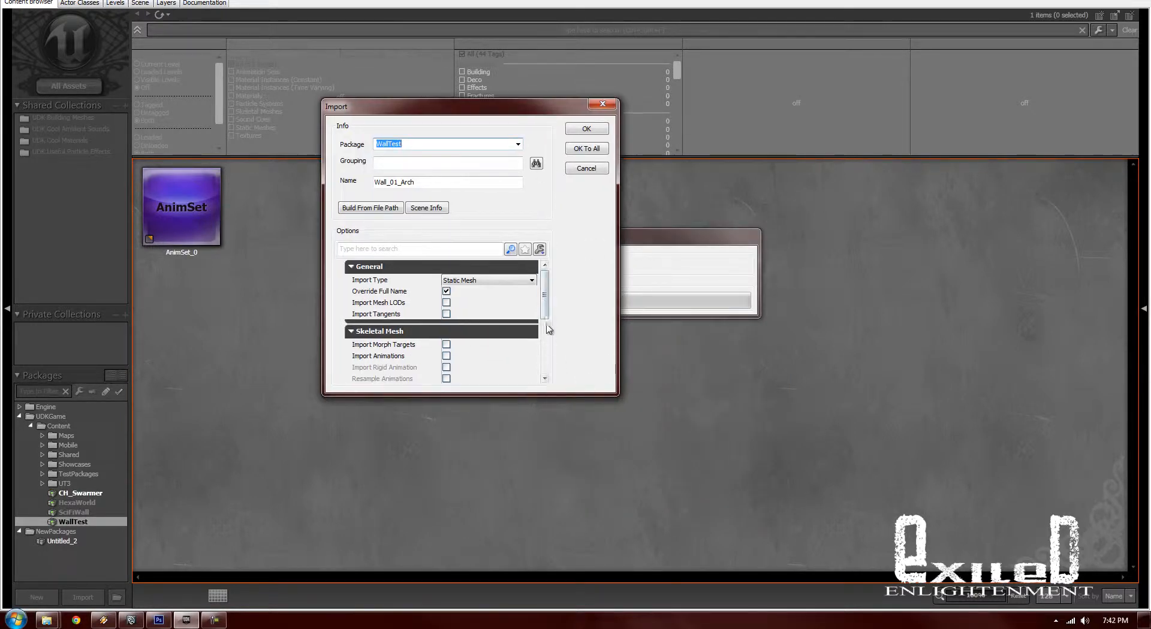
click(466, 281)
click(492, 284)
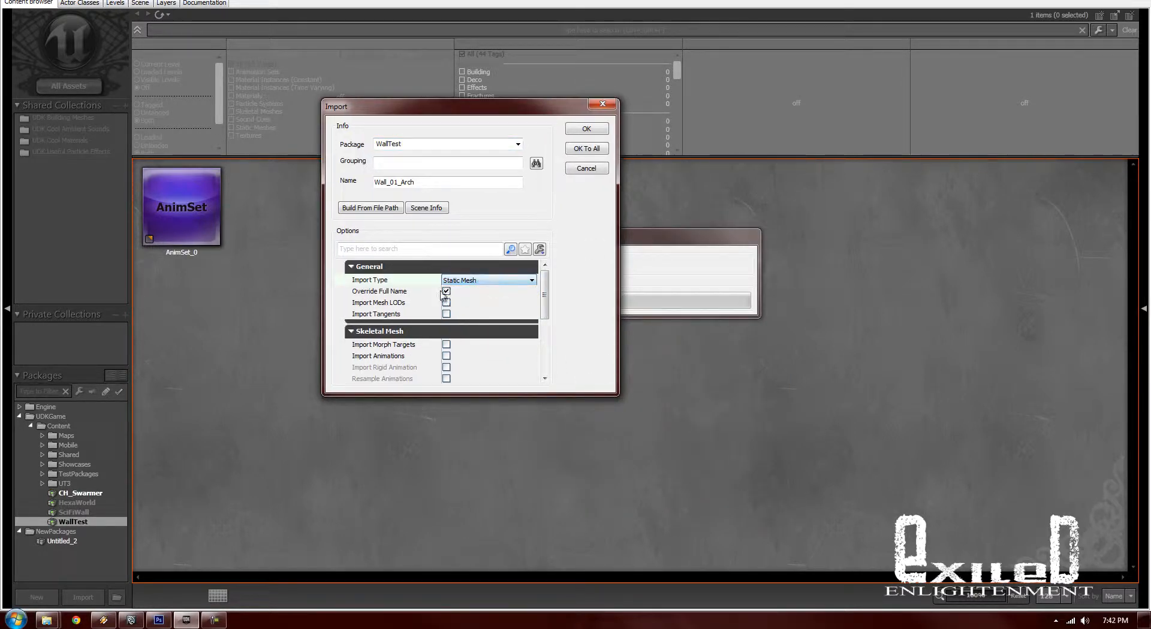
drag(544, 294, 494, 312)
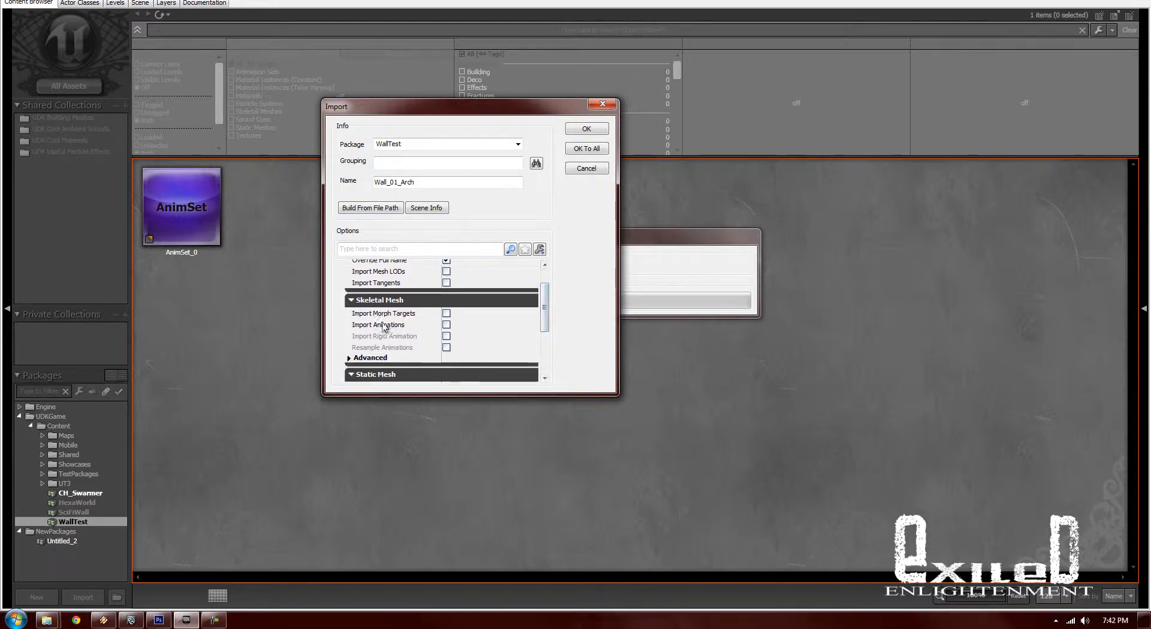
scroll(535, 327, down, 3)
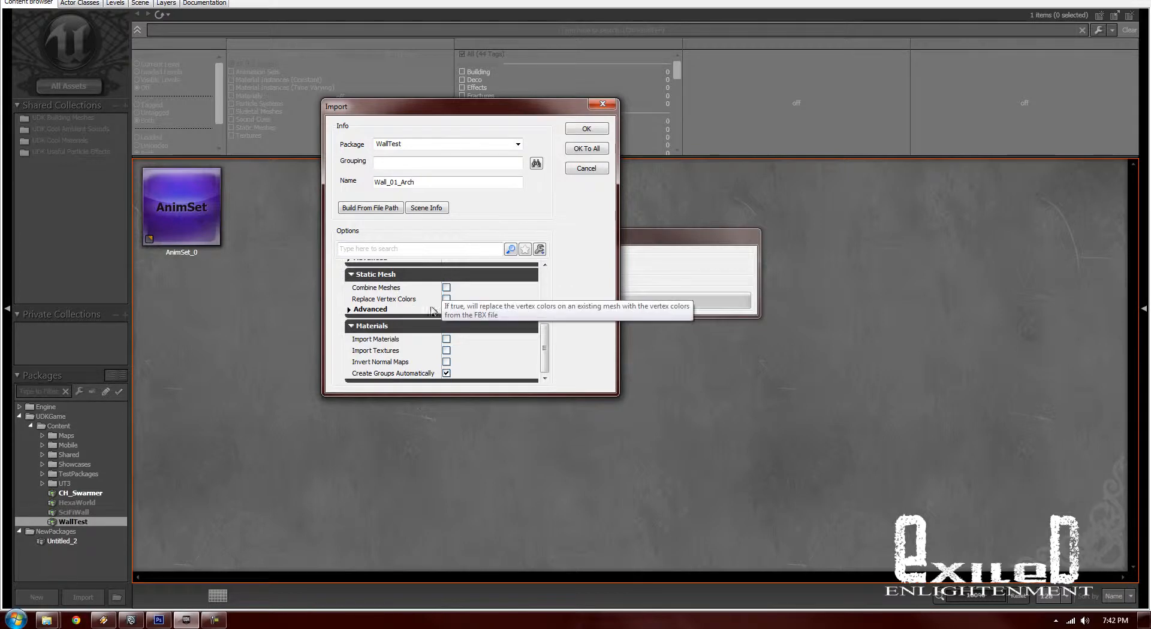
click(371, 309)
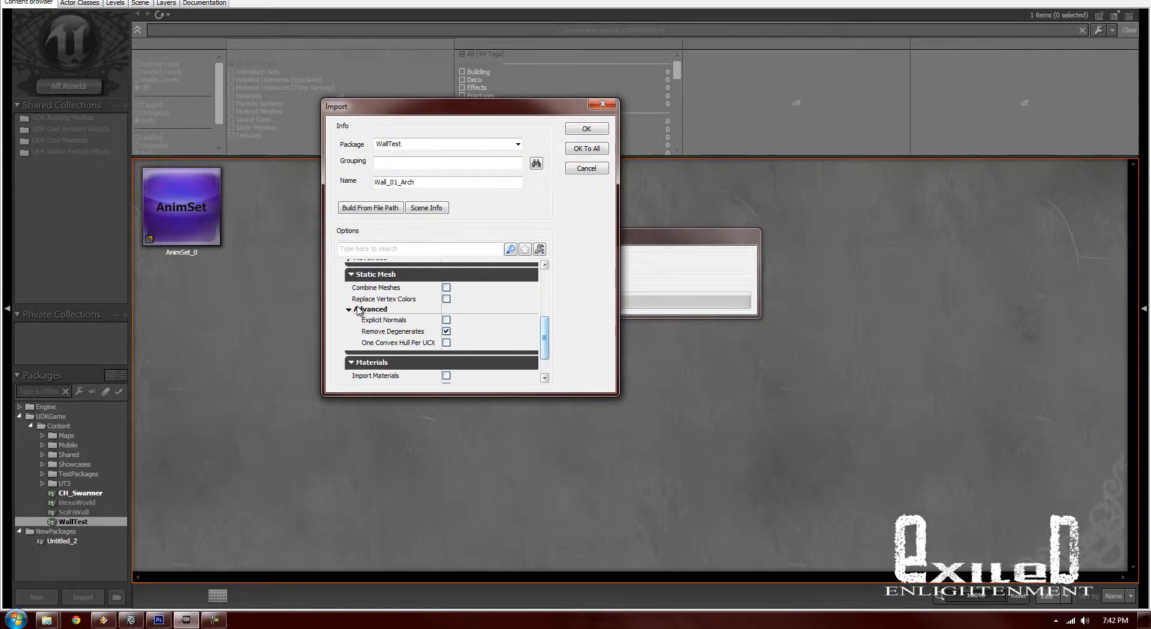
click(371, 309)
click(372, 310)
click(372, 310)
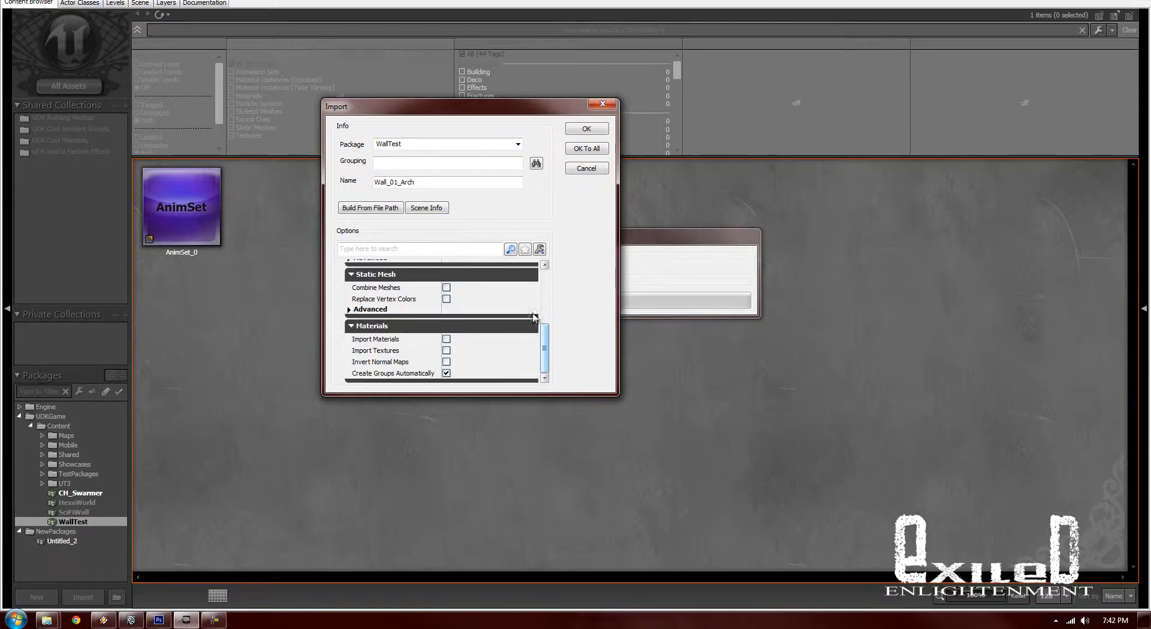
scroll(535, 319, up, 5)
click(576, 126)
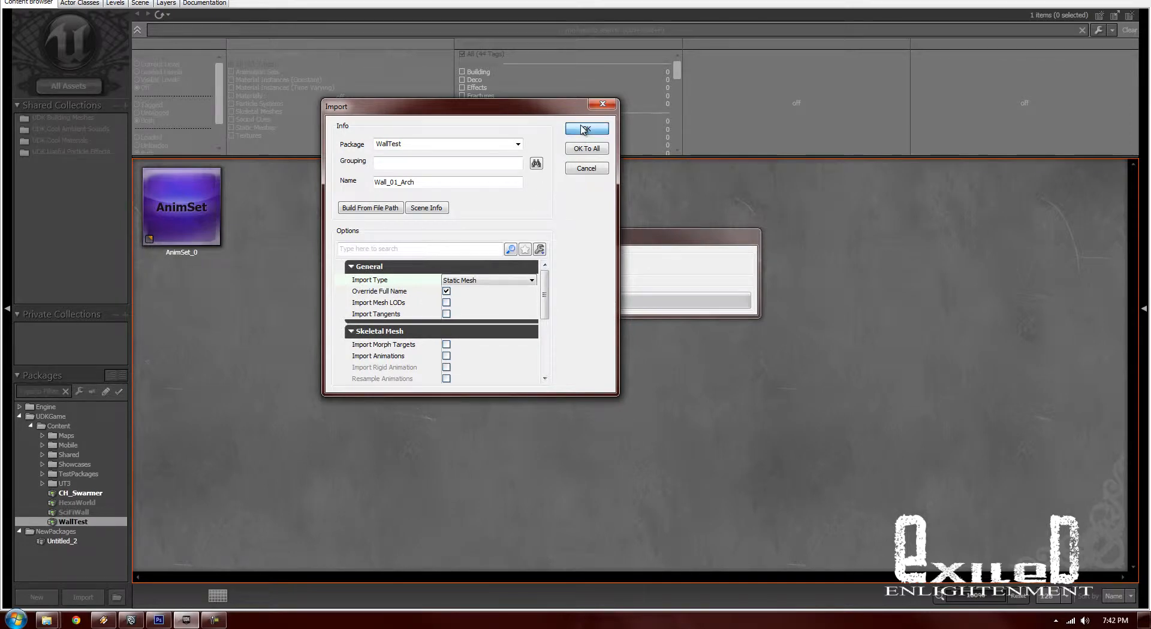
click(644, 326)
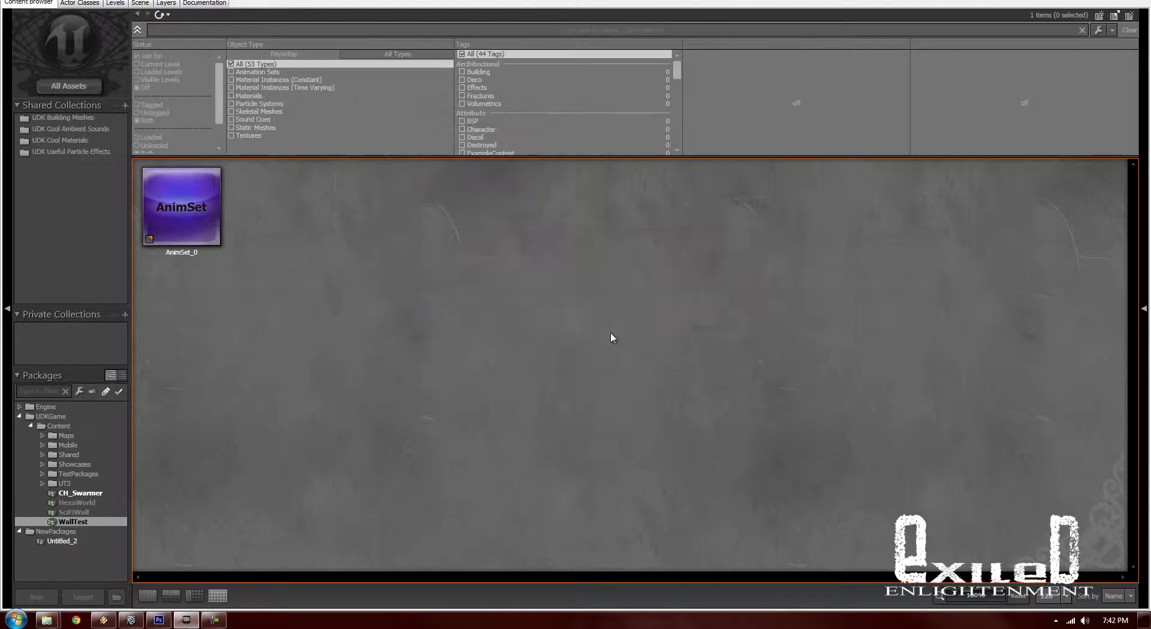
Inspect the imported Wall_01_Arch mesh in the Static Mesh Editor and save the WallTest package
double_click(284, 233)
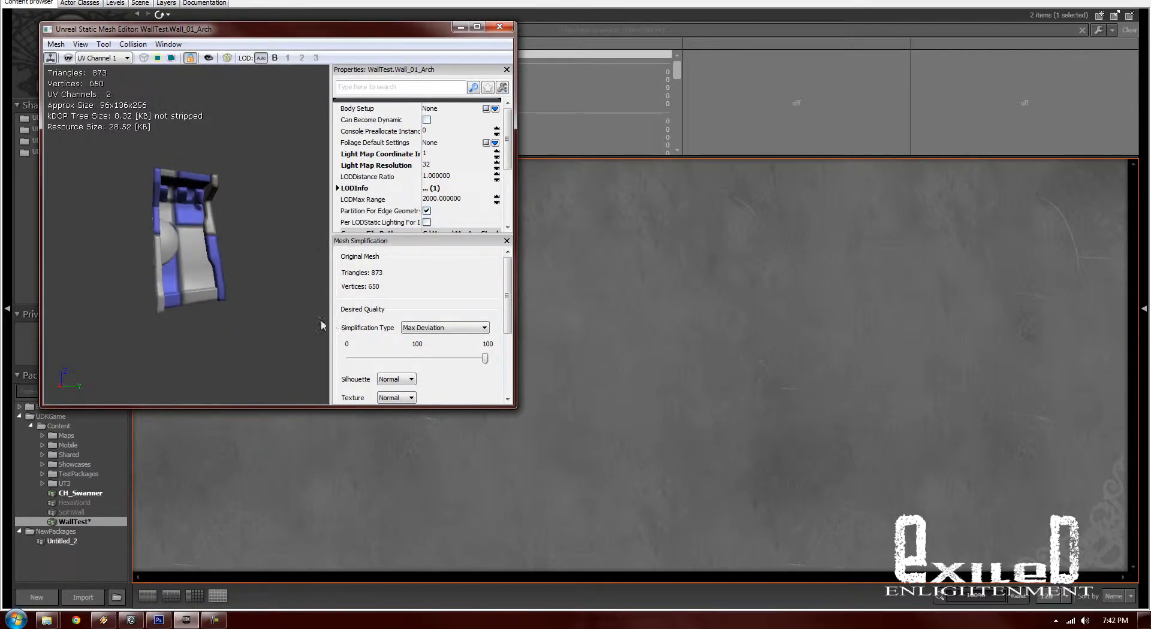
right_drag(129, 378, 124, 269)
mouse_move(233, 328)
mouse_down()
mouse_move(240, 182)
mouse_move(344, 384)
mouse_move(329, 338)
mouse_move(287, 342)
mouse_move(211, 322)
mouse_up()
click(499, 26)
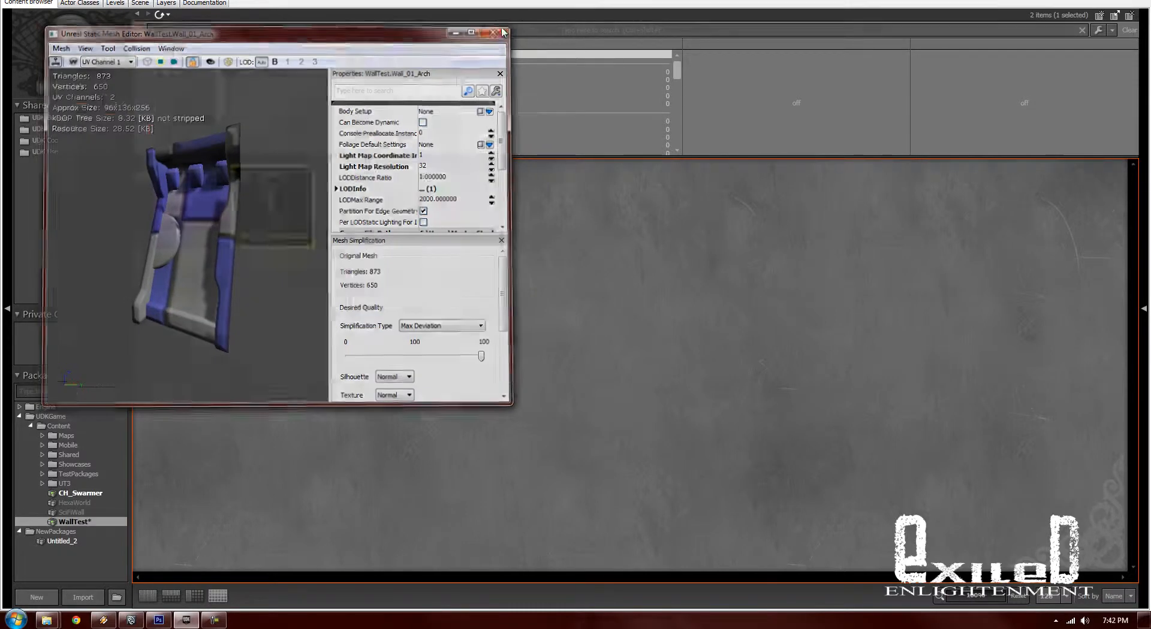
right_click(84, 523)
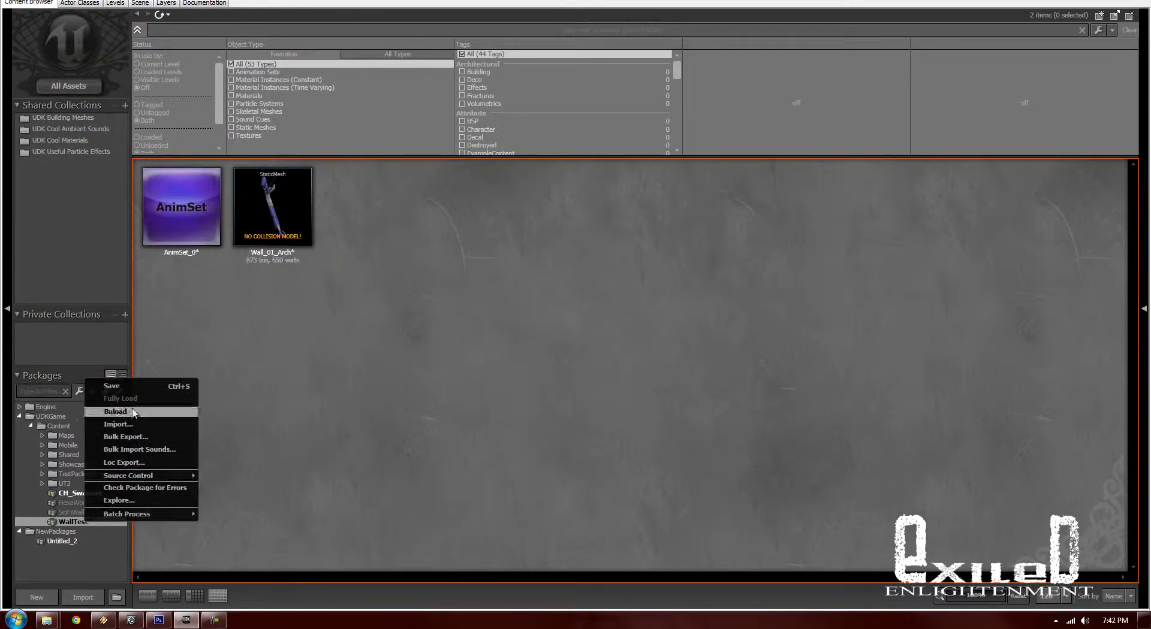
click(102, 414)
Import the Wall_01_AO.tga texture from the Wall folder into the WallTest package with the default options
right_click(421, 277)
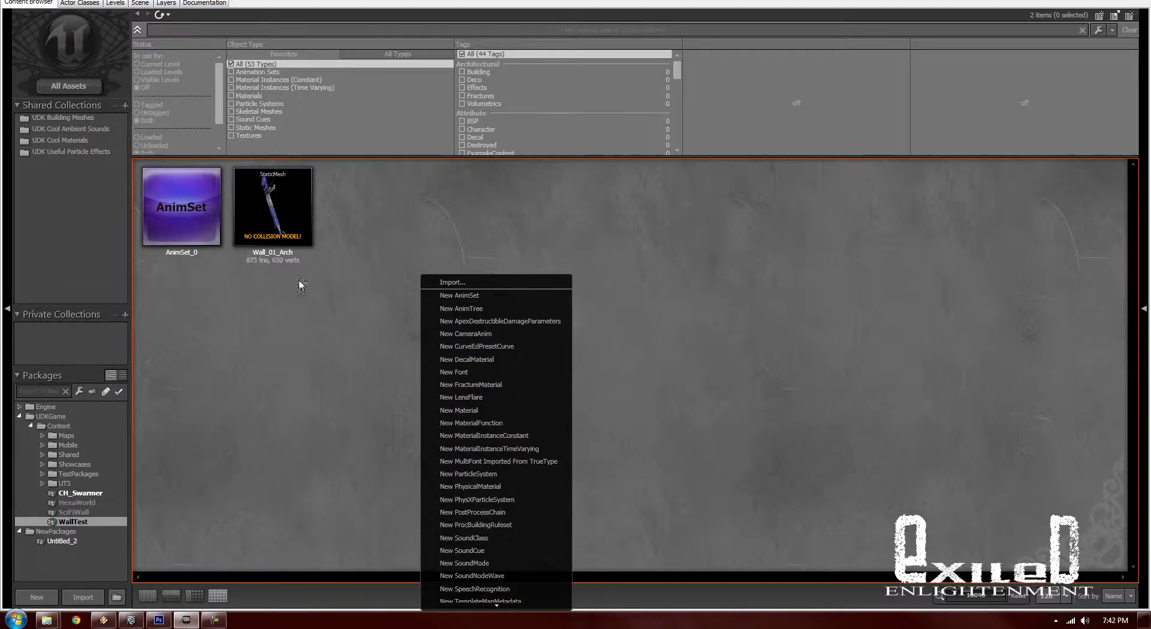
click(298, 281)
right_click(339, 279)
click(387, 295)
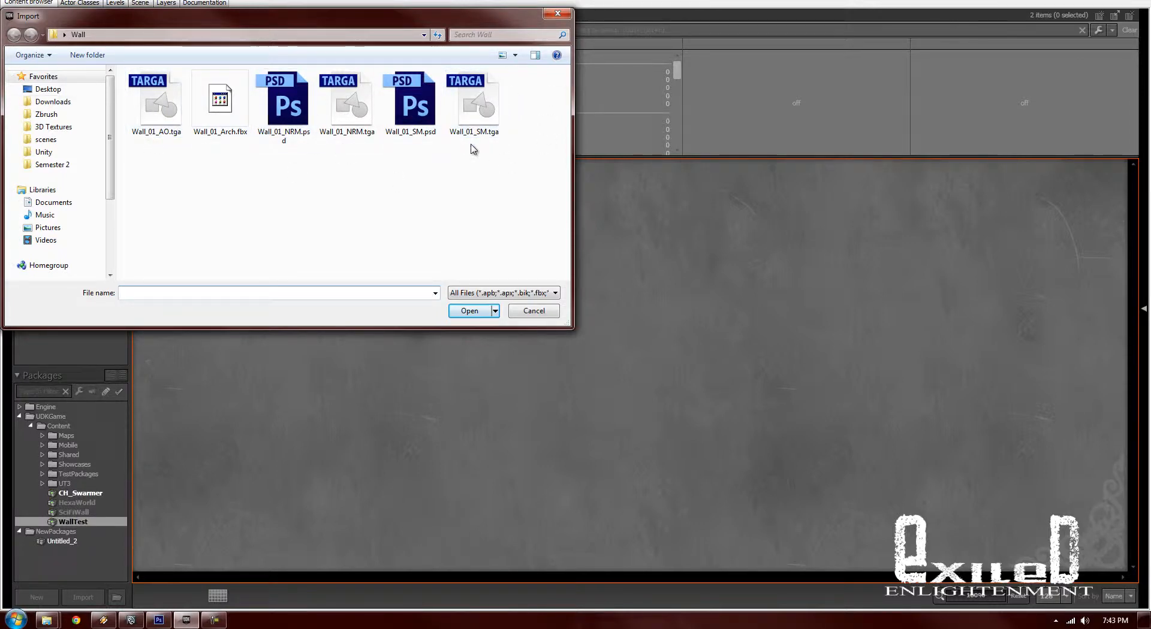
double_click(167, 125)
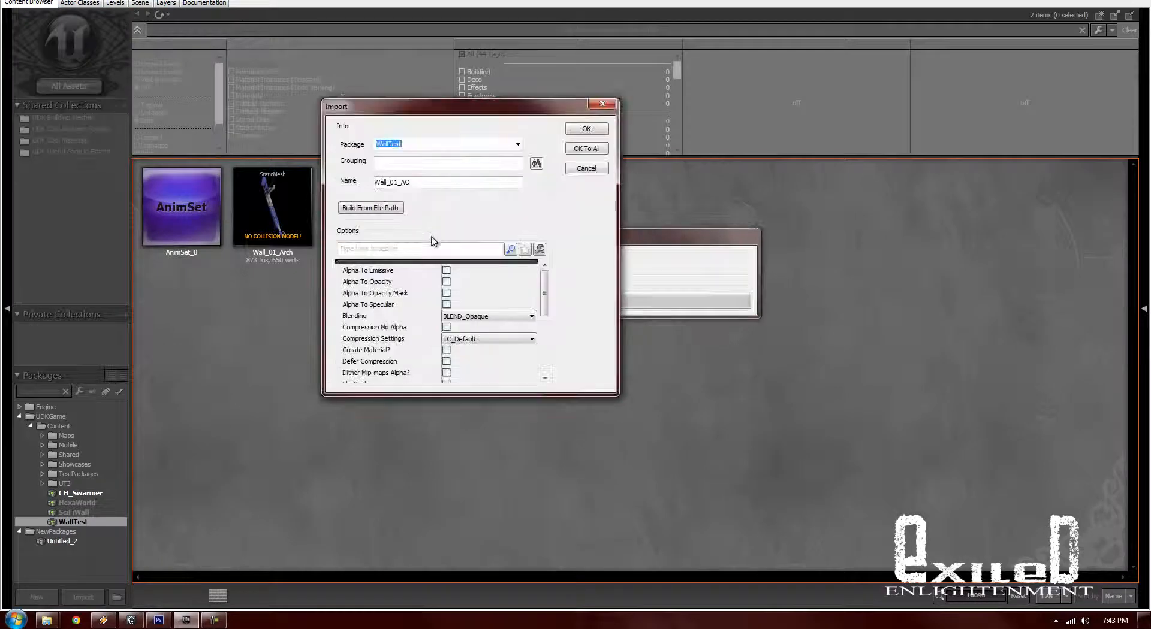
mouse_move(544, 298)
mouse_down()
mouse_move(544, 342)
mouse_move(544, 282)
mouse_up()
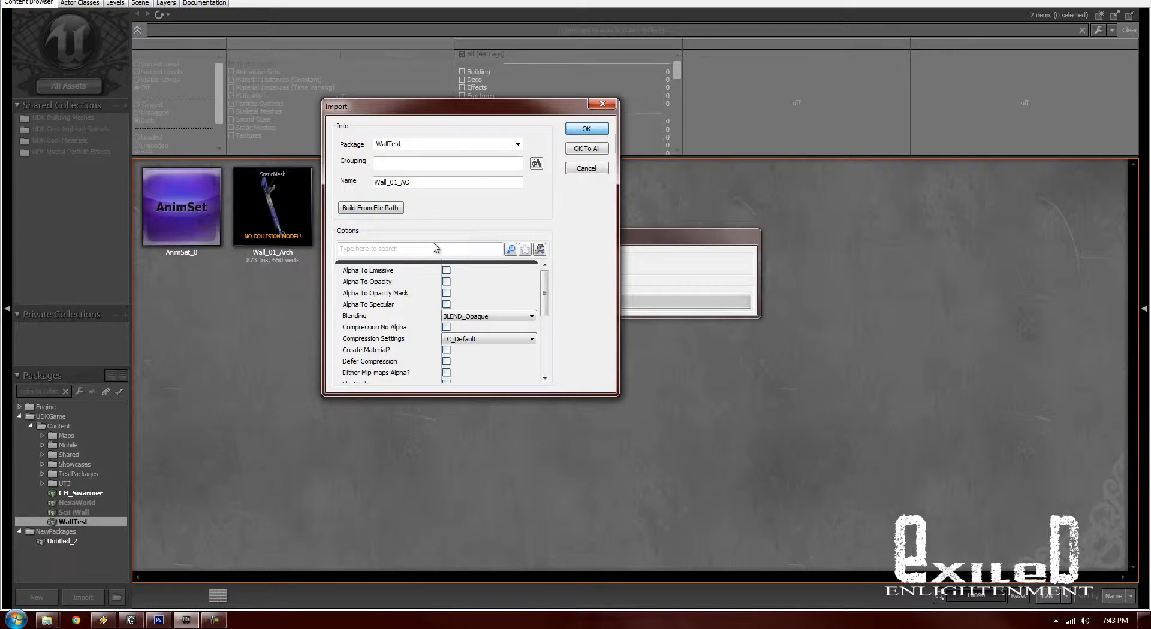
key(Return)
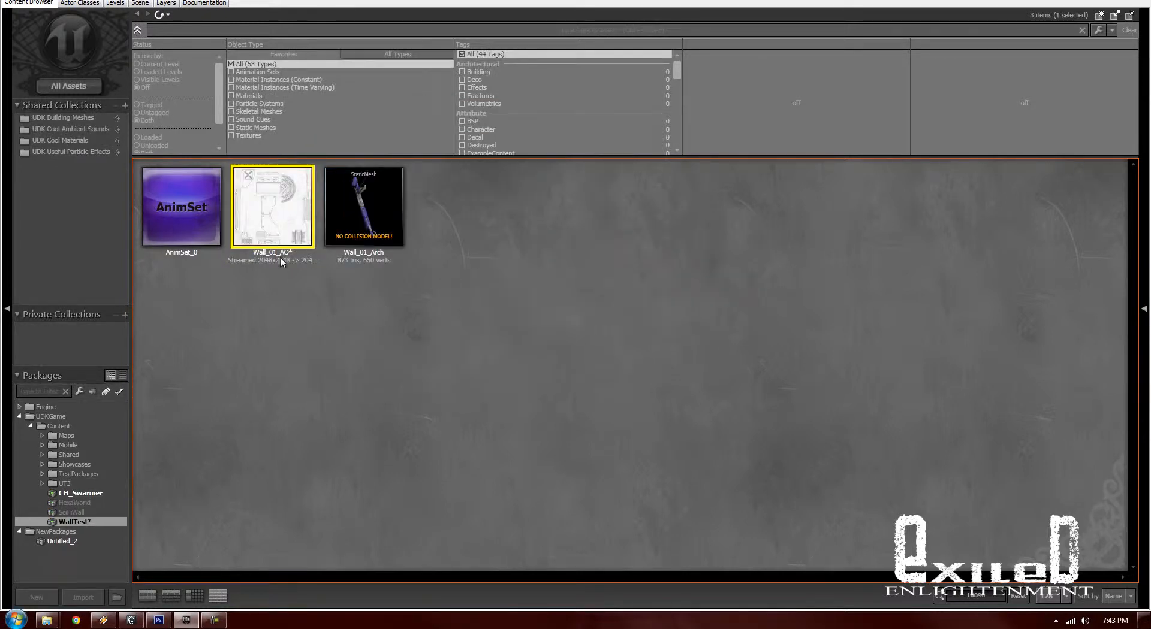
Examine the Wall_01_AO texture and its properties in an enlarged Texture Properties window, closing it when done
double_click(274, 226)
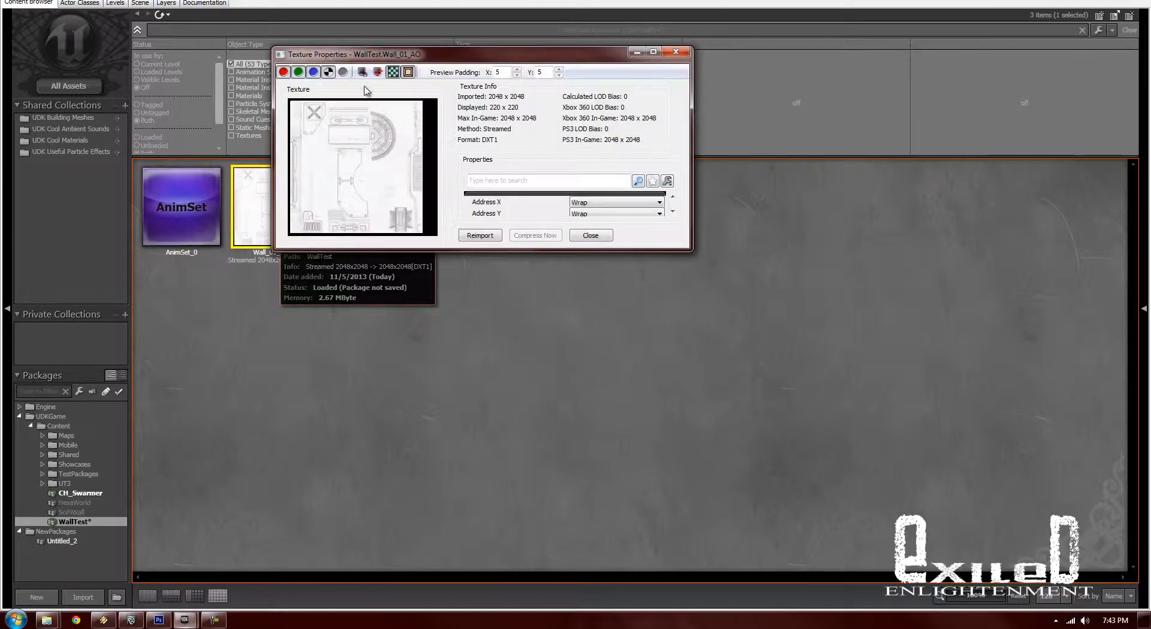
drag(694, 253, 927, 513)
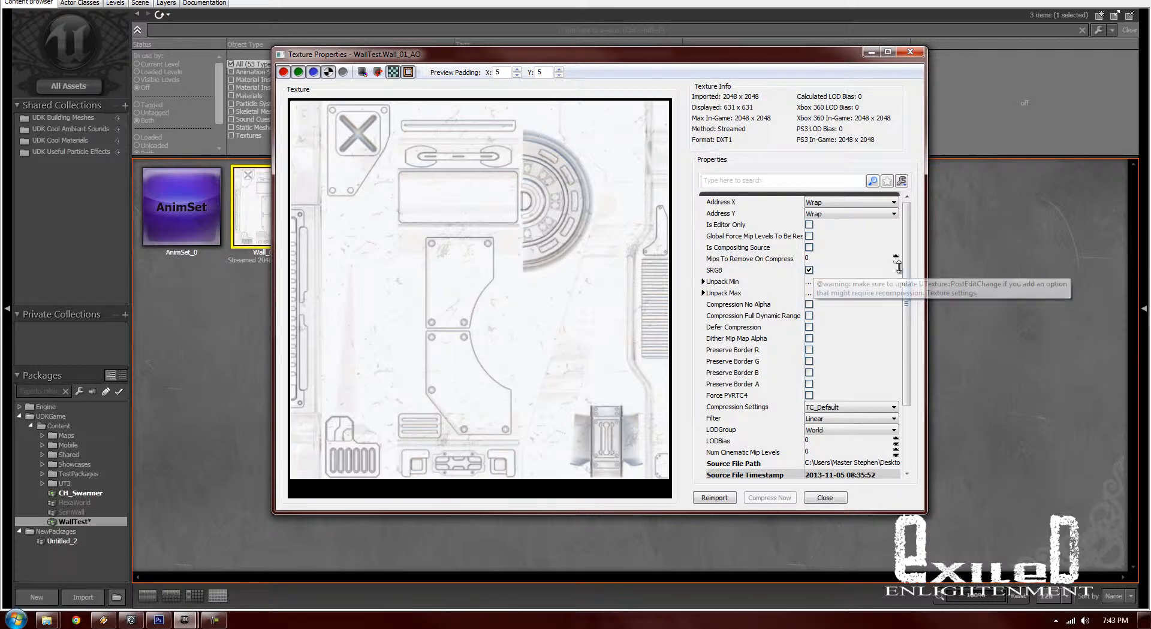
scroll(810, 336, down, 3)
scroll(809, 336, up, 3)
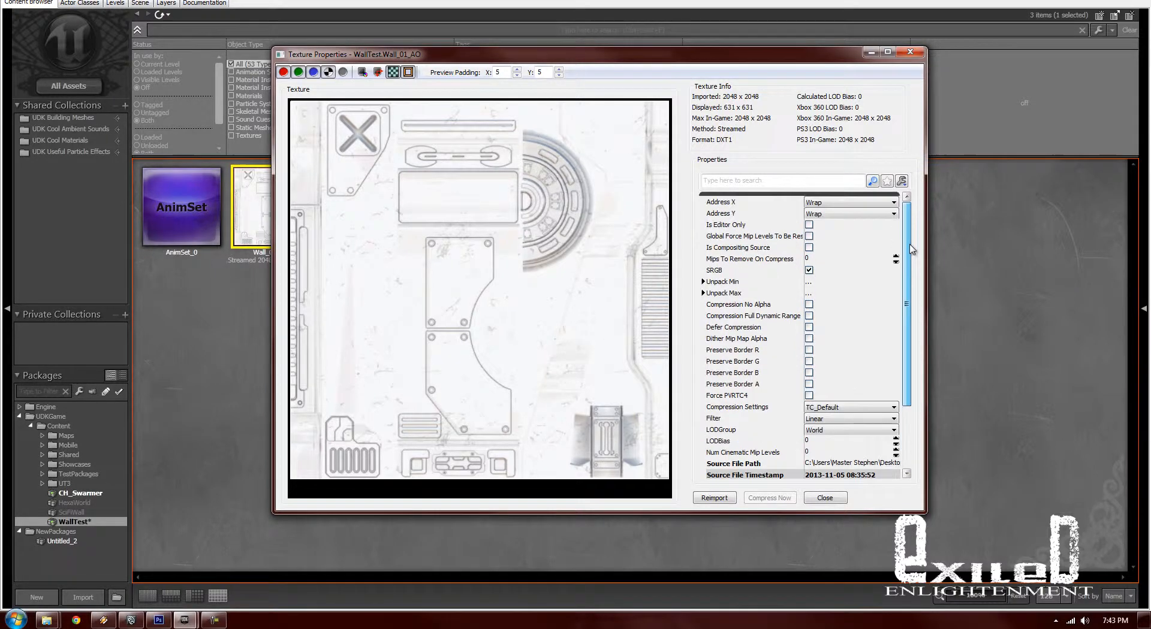
click(909, 53)
Import the Wall_01_NRM texture into the WallTest package with TC_Normalmap compression and the WorldNormalMap LOD group
right_click(441, 330)
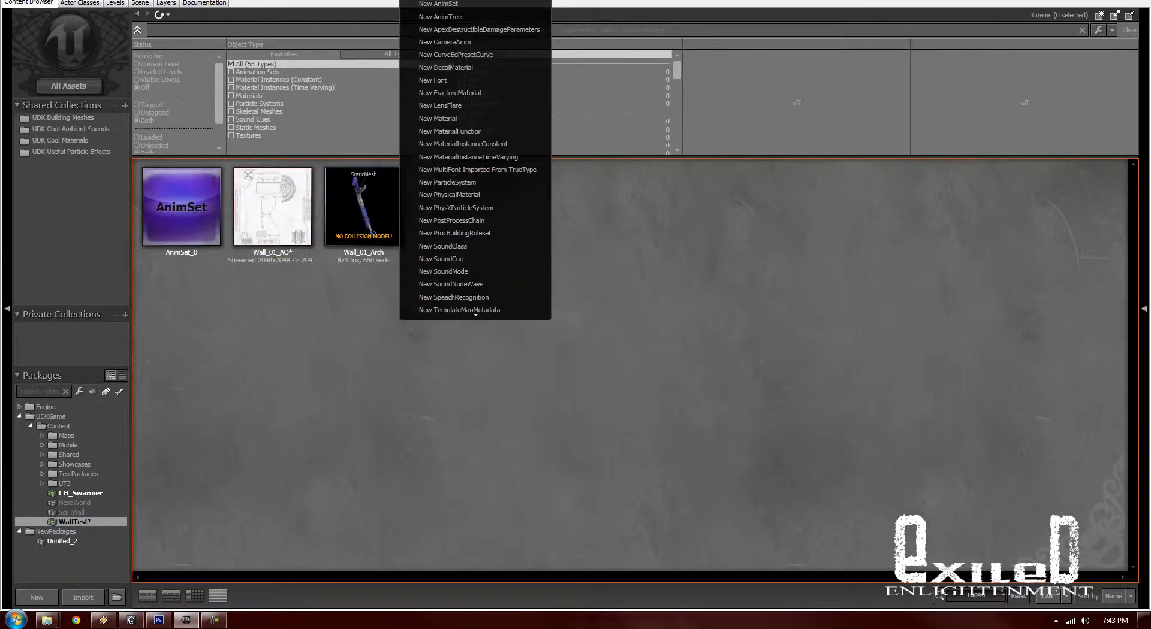
click(435, 3)
double_click(358, 112)
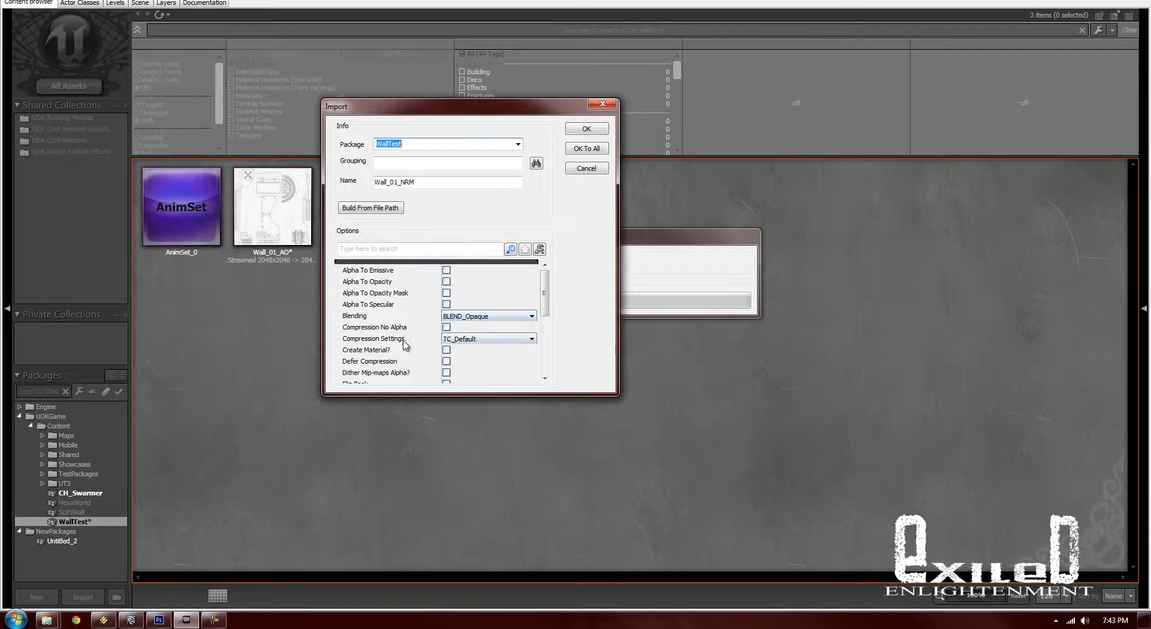
click(478, 340)
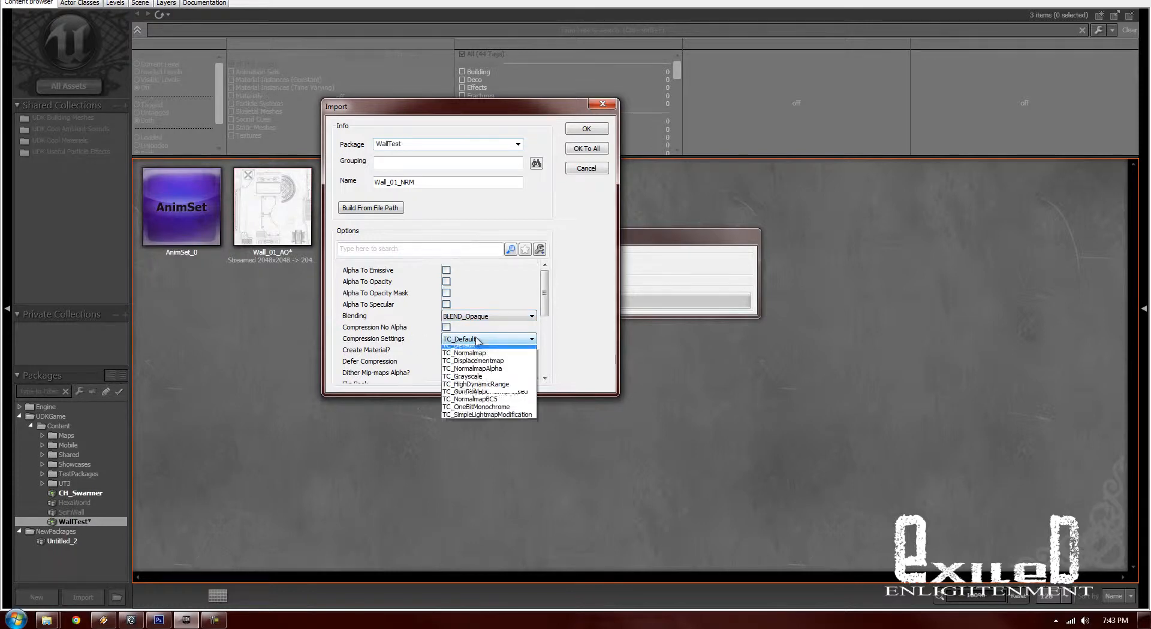
click(505, 358)
scroll(473, 336, down, 4)
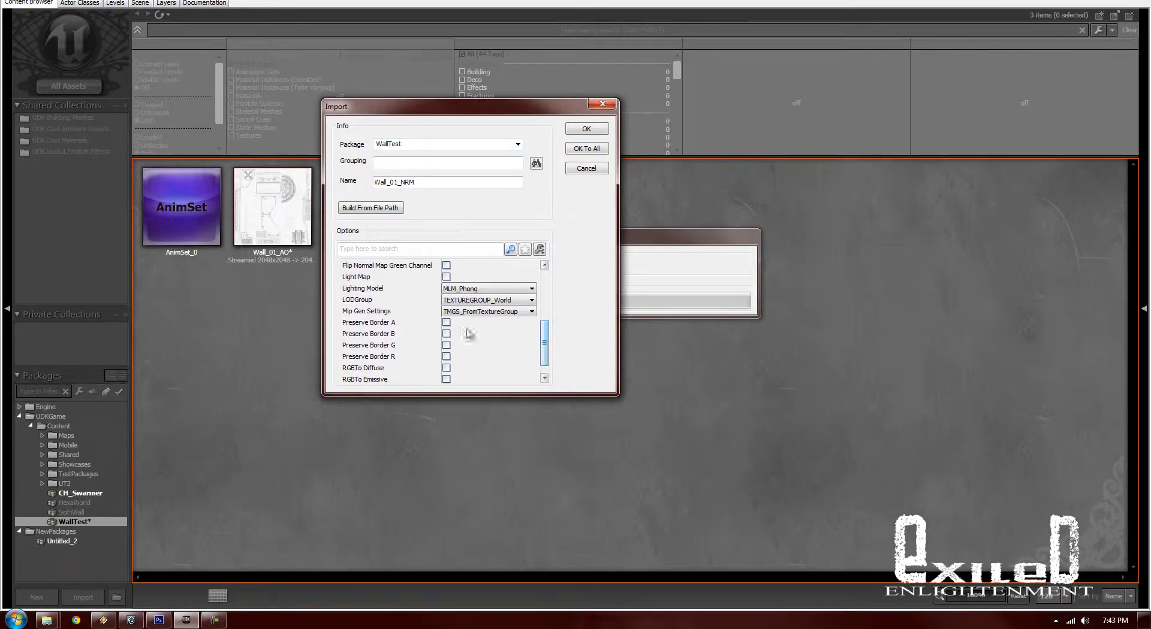
click(471, 301)
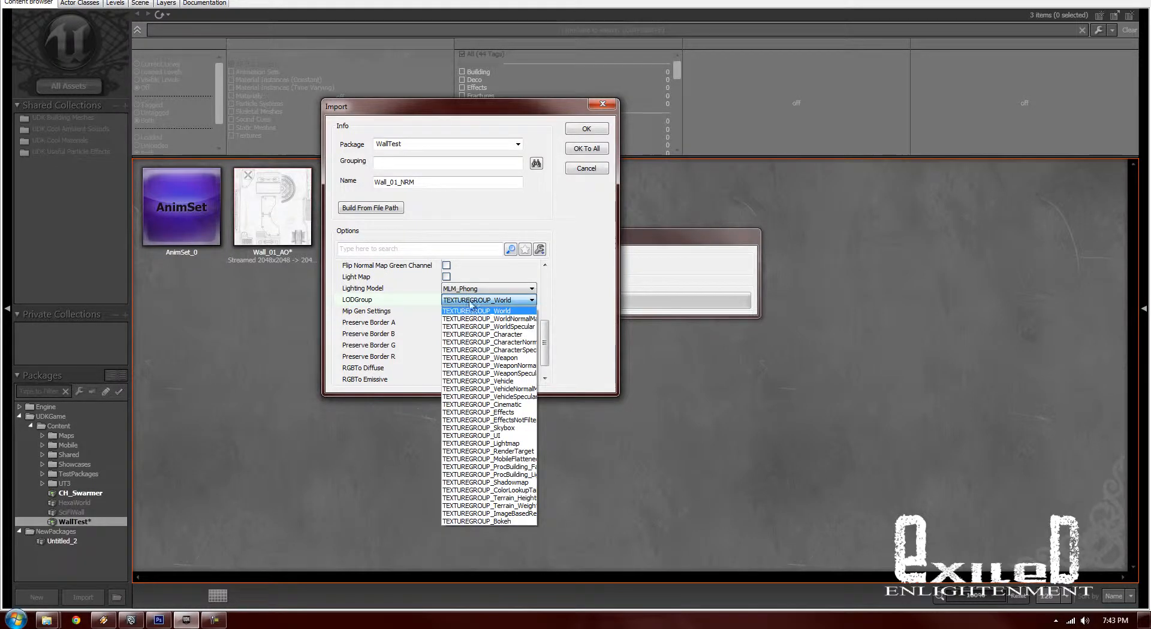
click(527, 324)
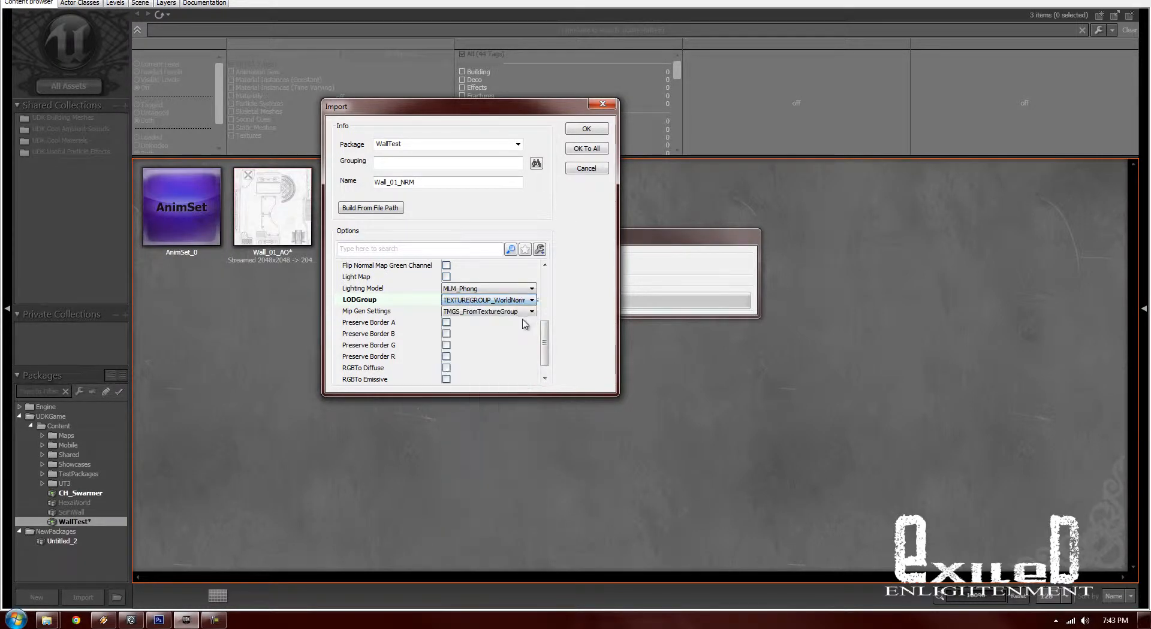
click(587, 130)
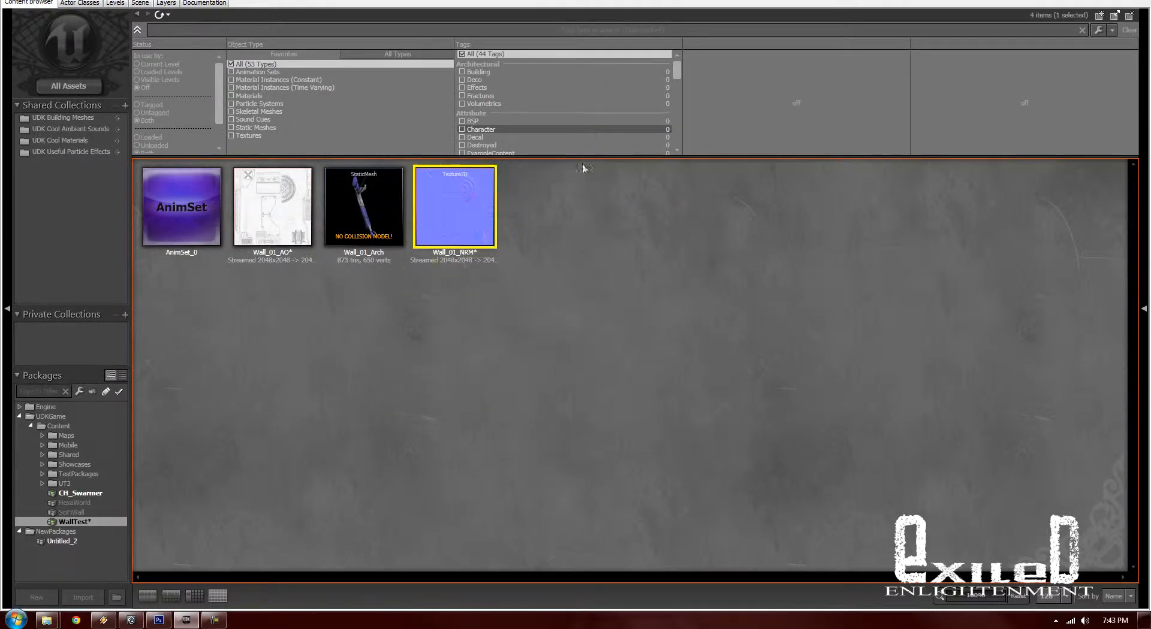
Examine the Wall_01_NRM texture in an enlarged Texture Properties window, including its Unpack Min and Unpack Max values
double_click(463, 205)
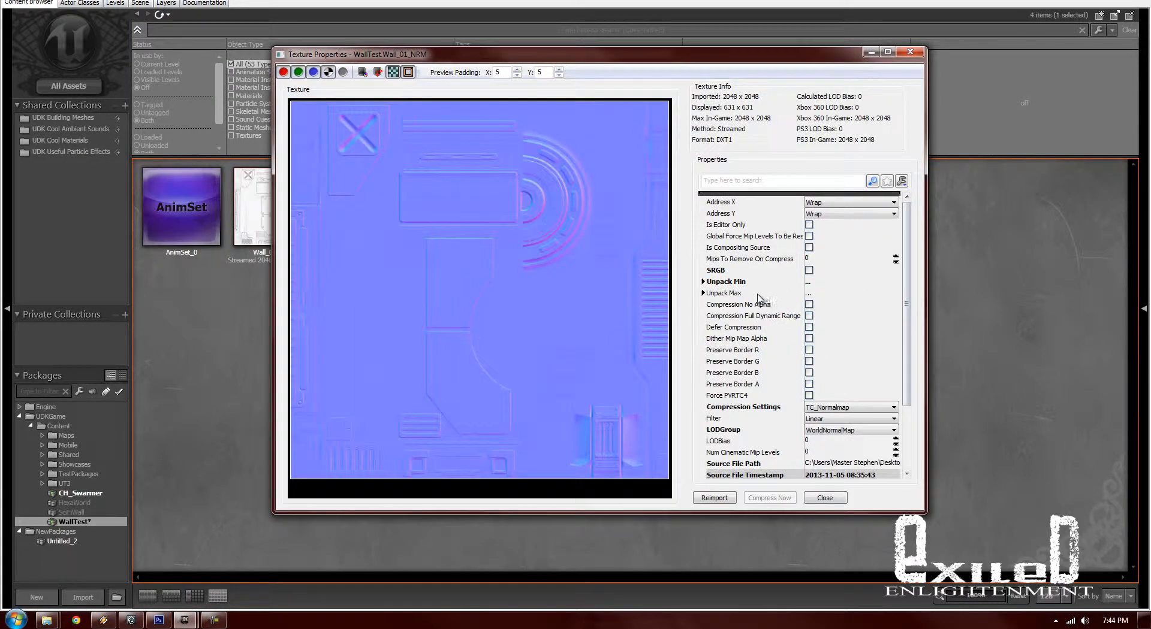
drag(925, 511, 1032, 563)
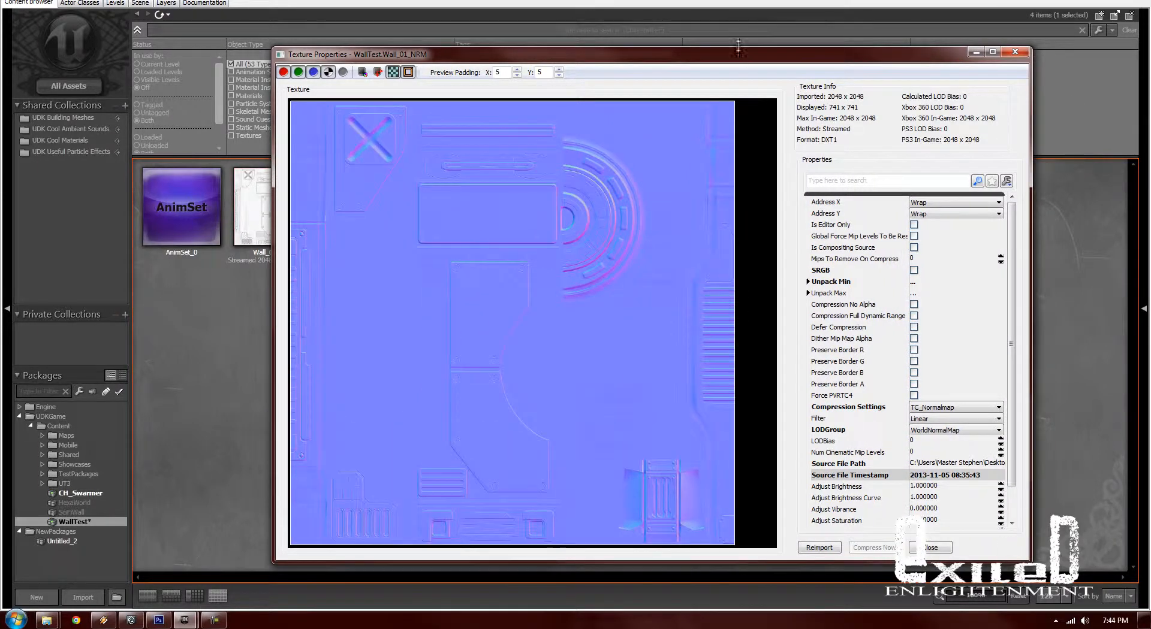
drag(738, 57, 581, 50)
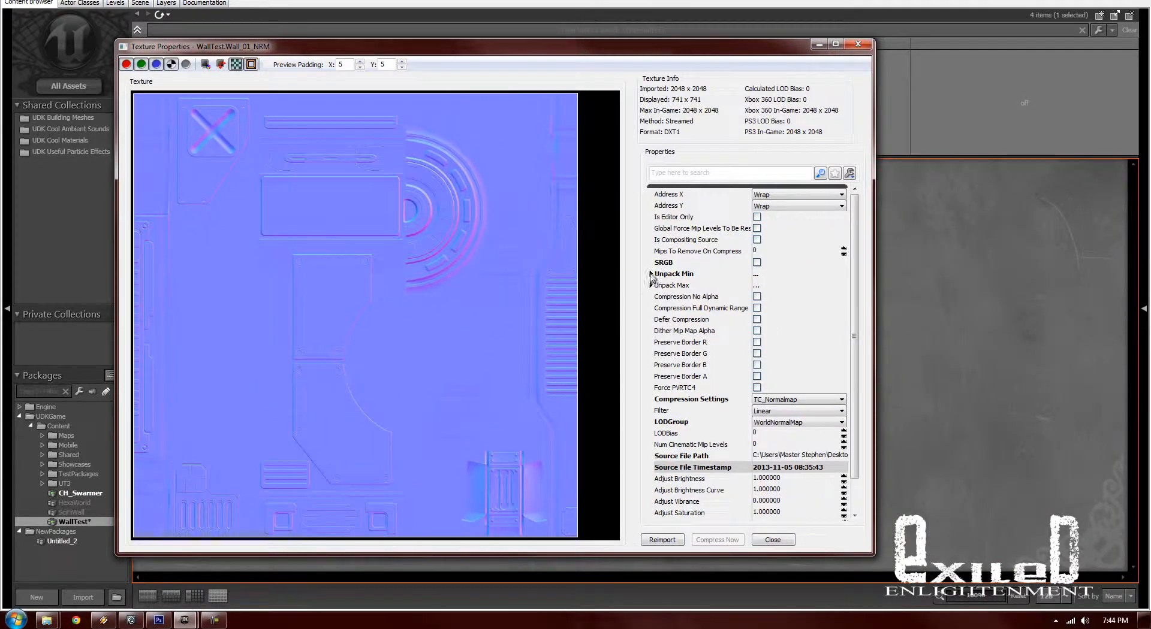
click(651, 275)
click(650, 331)
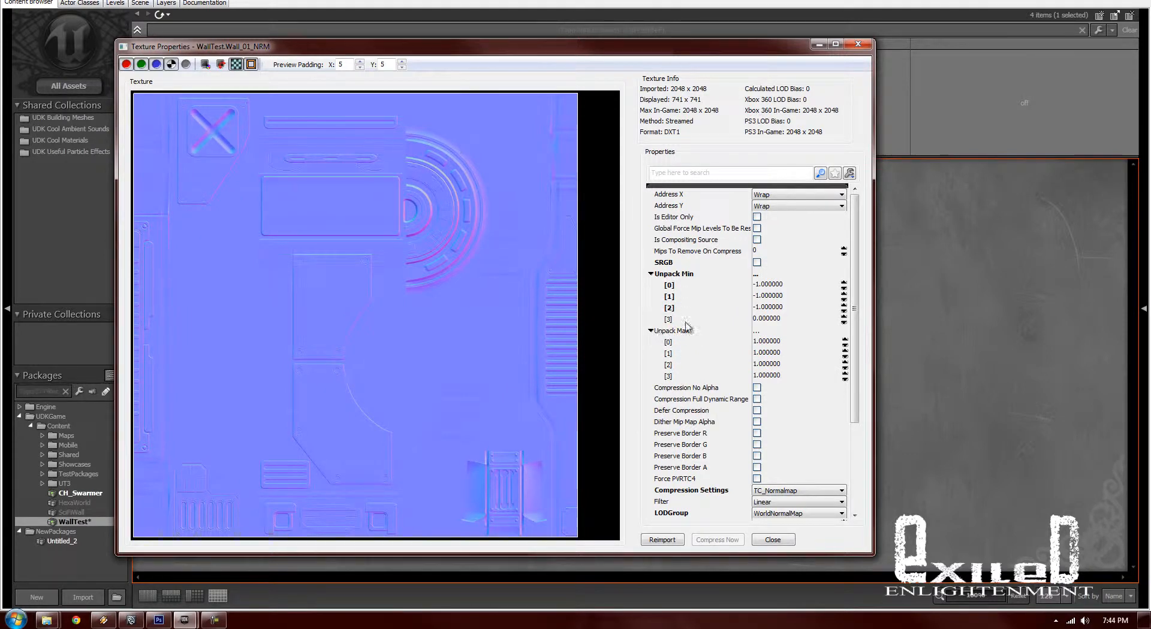
click(768, 285)
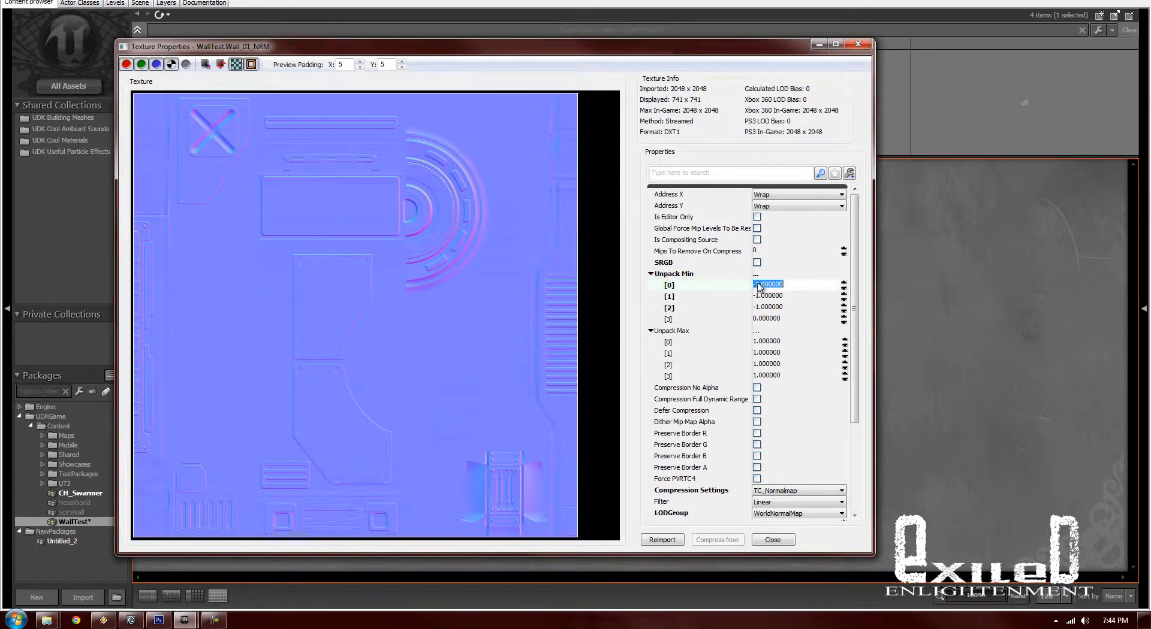
click(771, 296)
click(771, 307)
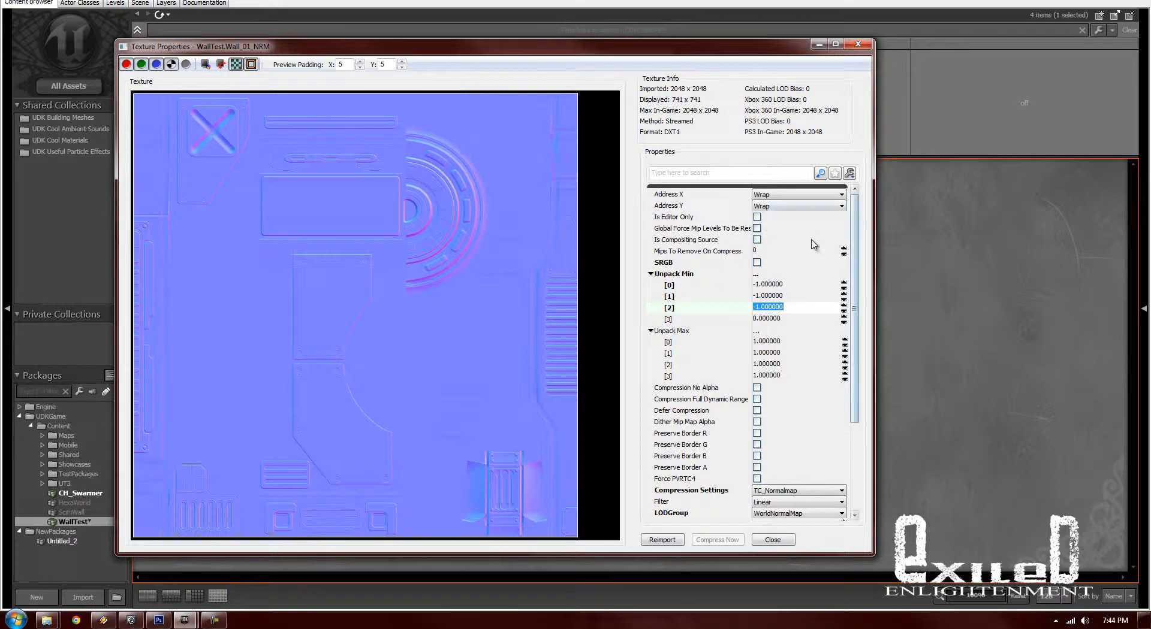
Review the compression, filter and LOD group settings of Wall_01_NRM, keep the filter Linear, and close its properties
scroll(772, 422, down, 4)
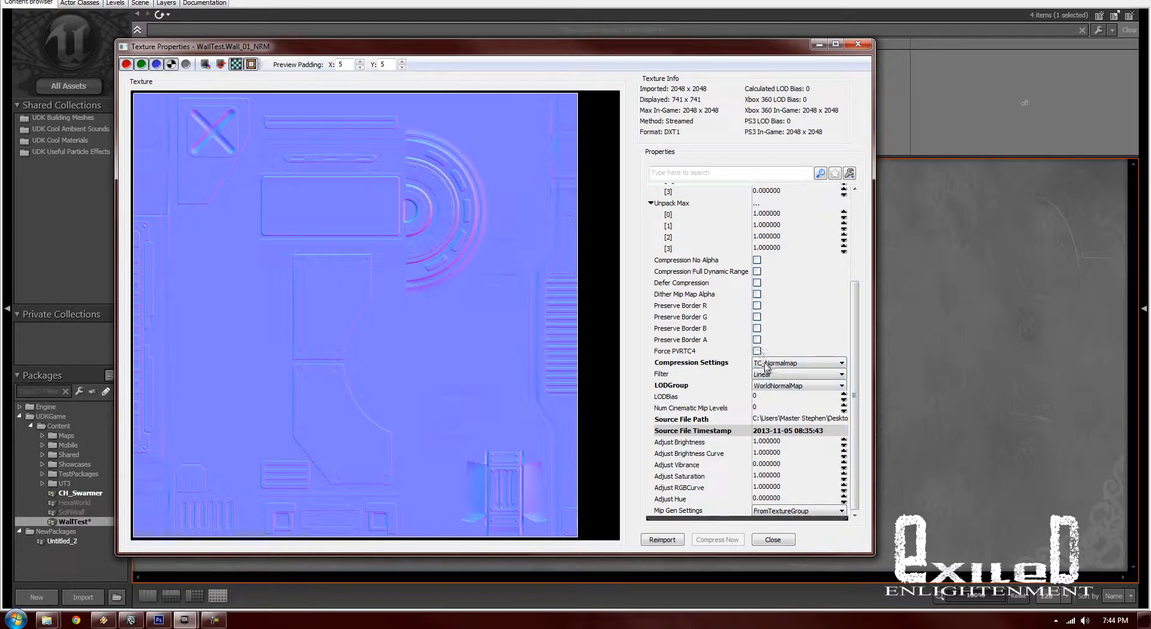
click(784, 375)
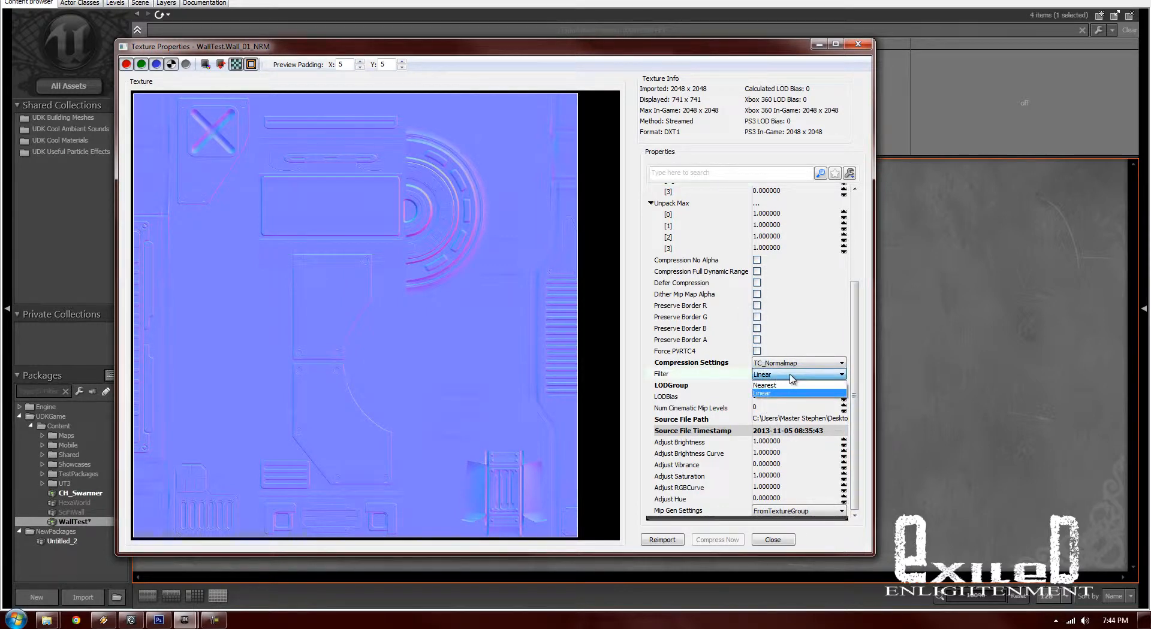
click(756, 394)
scroll(767, 255, up, 4)
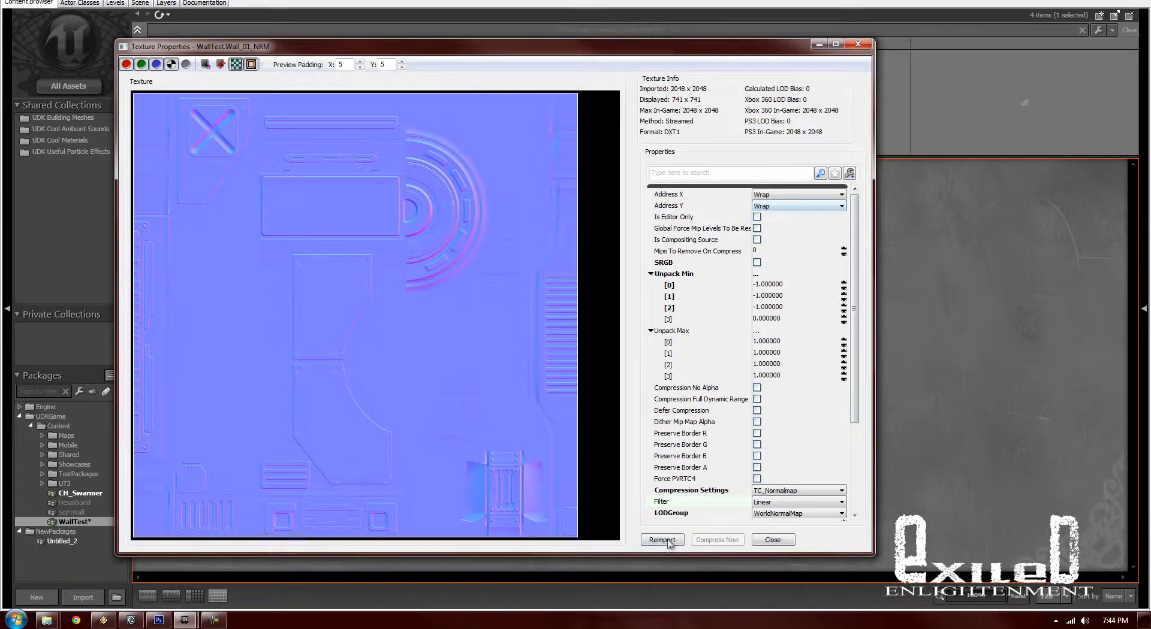
click(773, 540)
Import Wall_01_SM.tga from the Wall folder into the WallTest package, keeping the compression at TC_Default
right_click(373, 304)
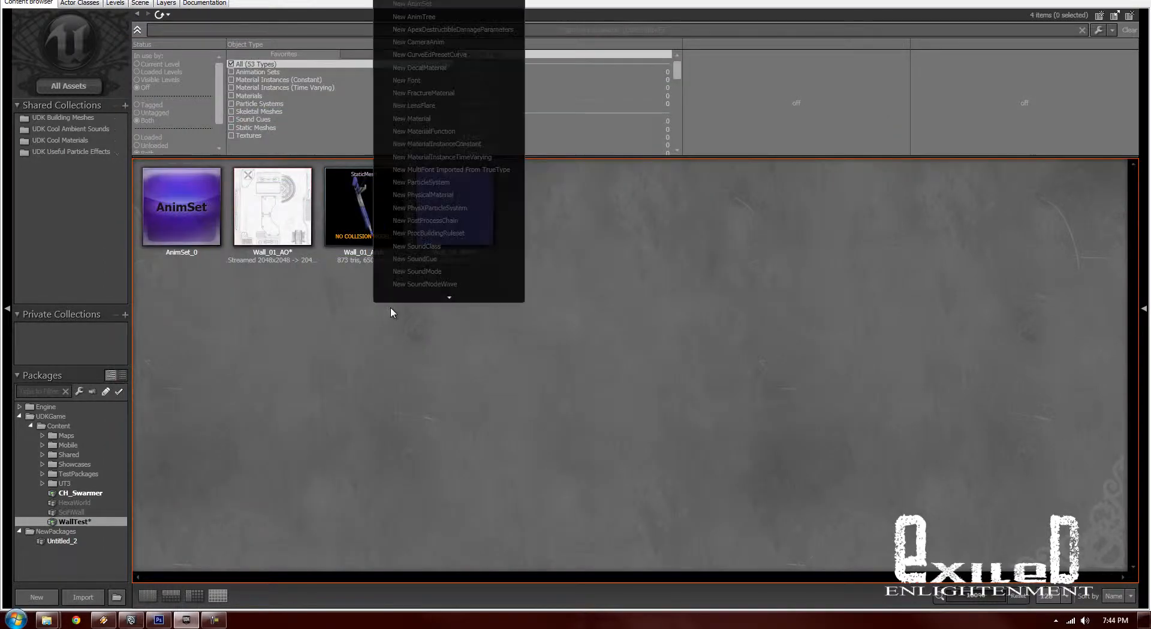
click(418, 7)
click(473, 103)
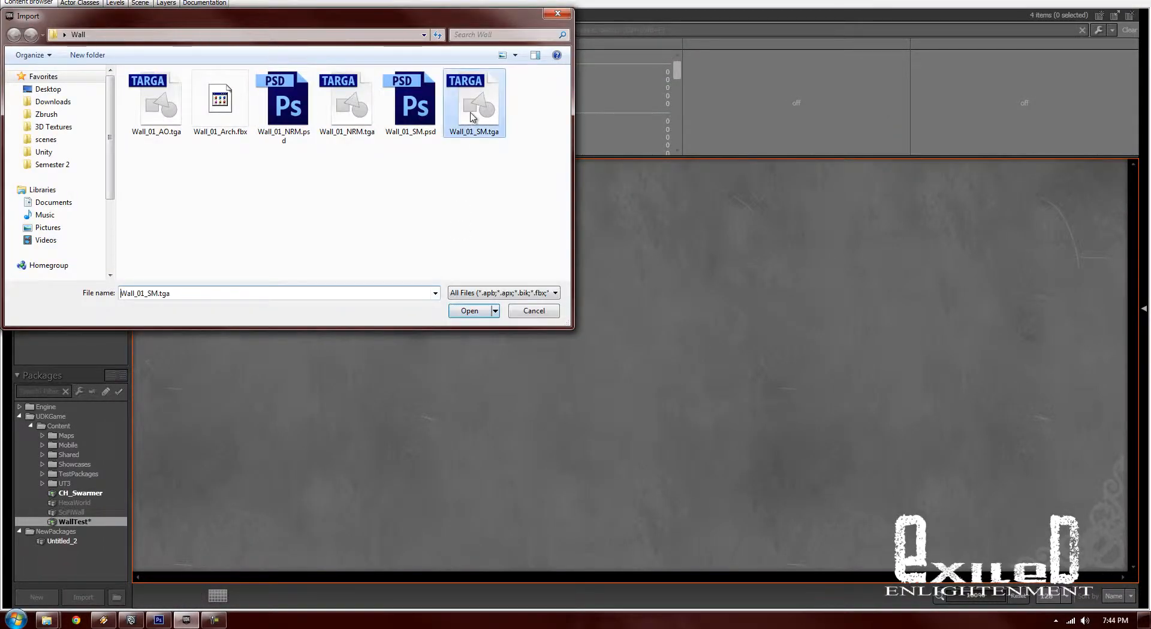
click(474, 312)
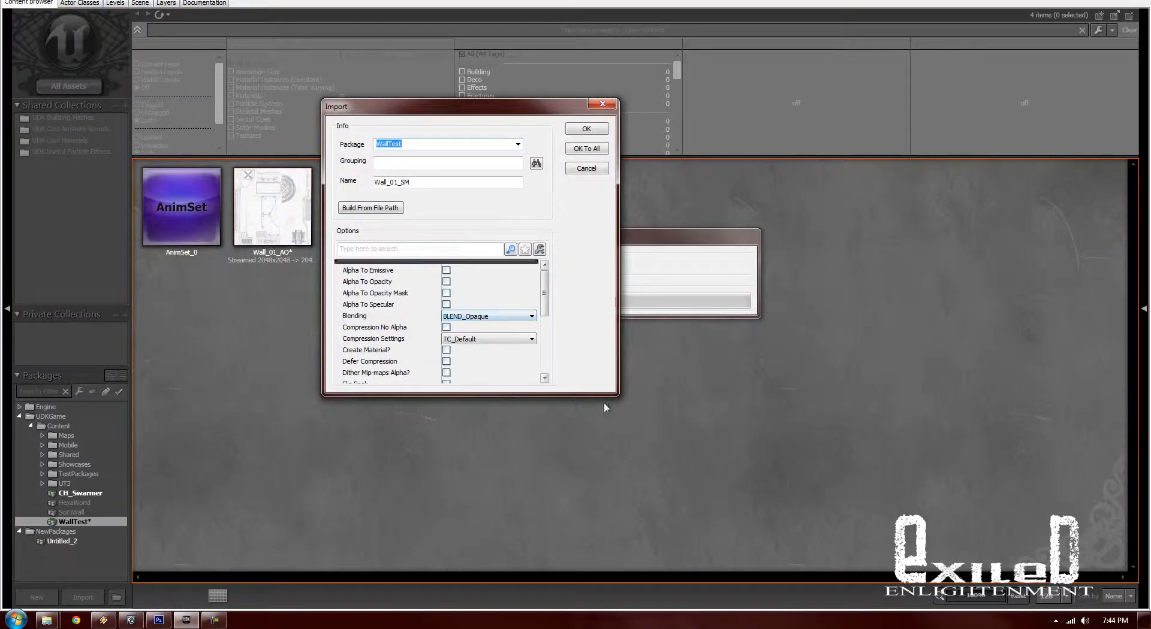
click(524, 341)
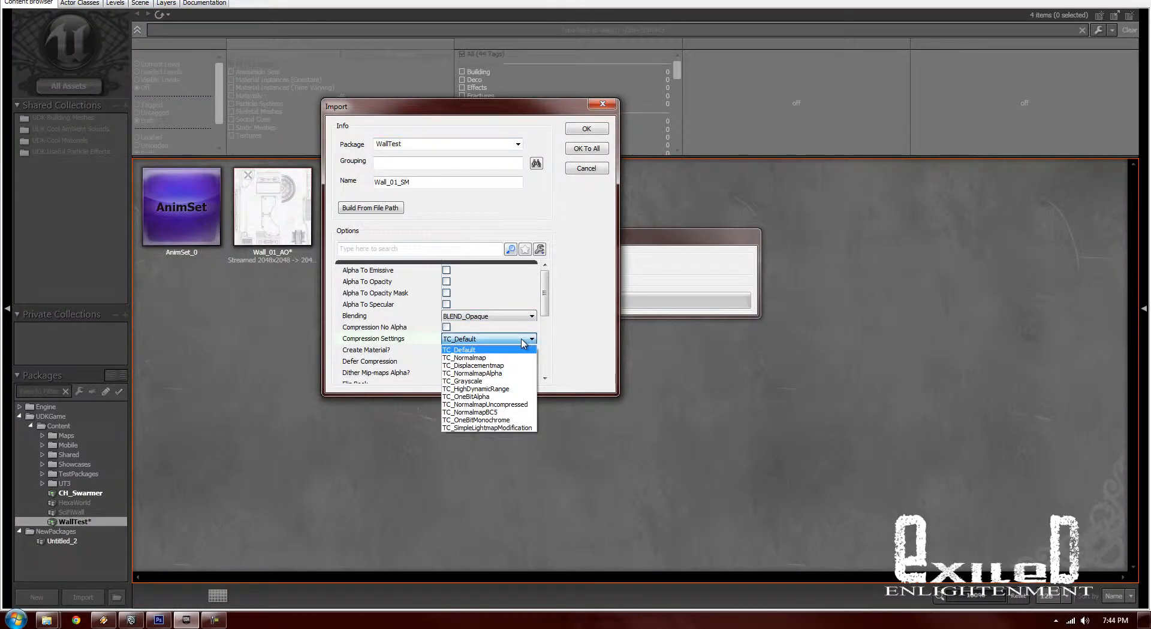
click(525, 339)
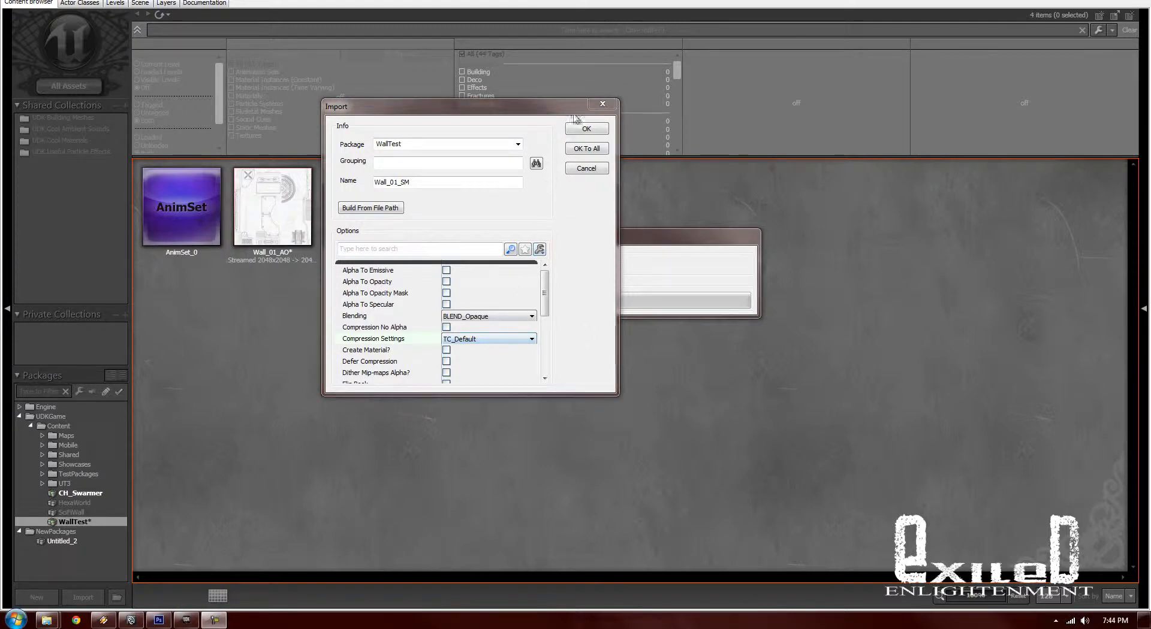
click(592, 135)
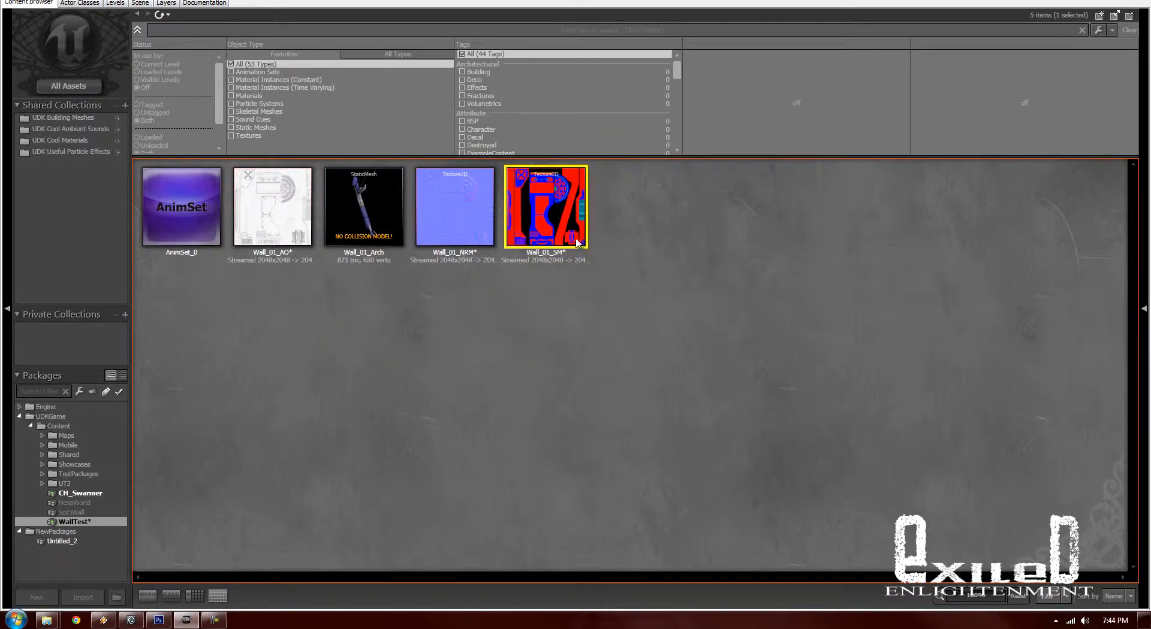
Set the LOD group of the Wall_01_SM texture to EffectsNotFiltered in its texture properties
double_click(535, 210)
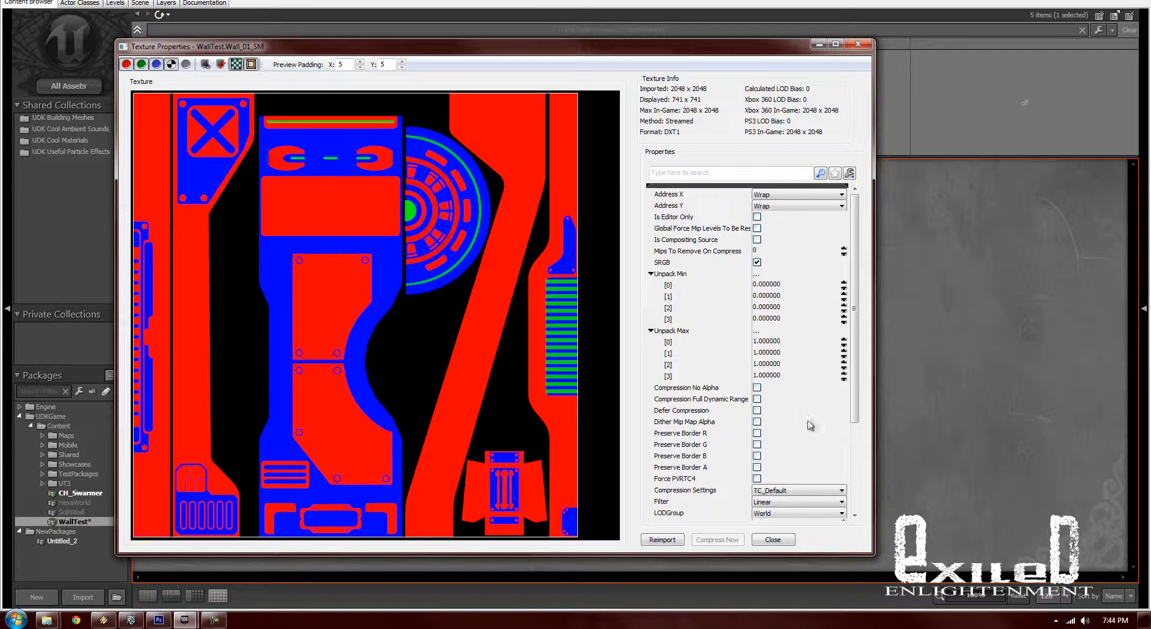
scroll(798, 368, down, 4)
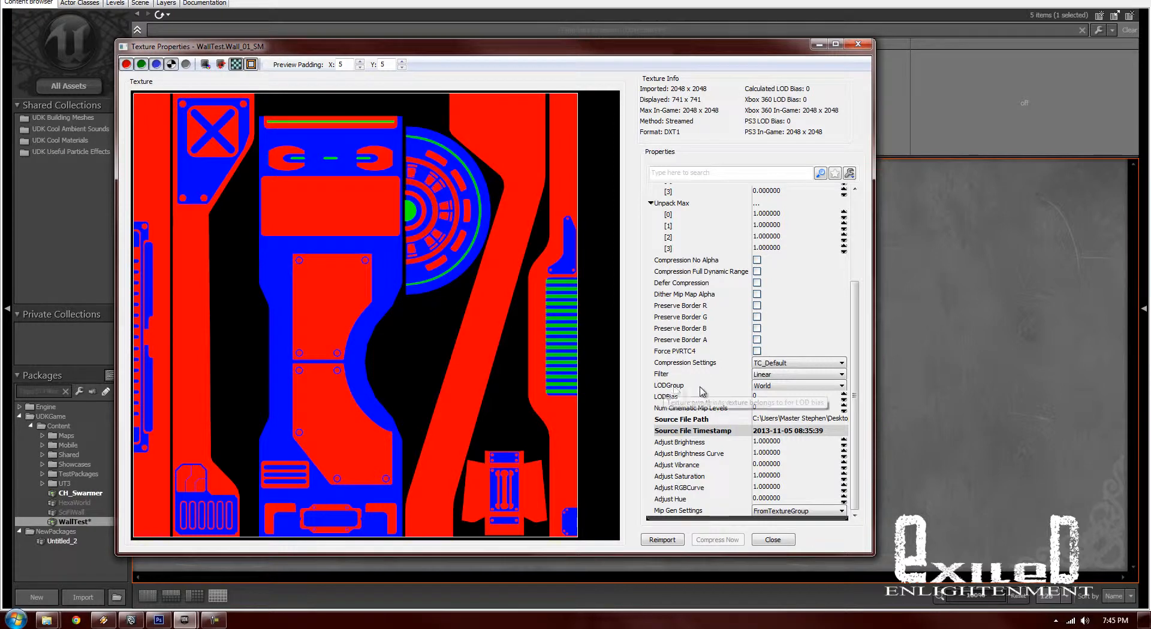
click(772, 387)
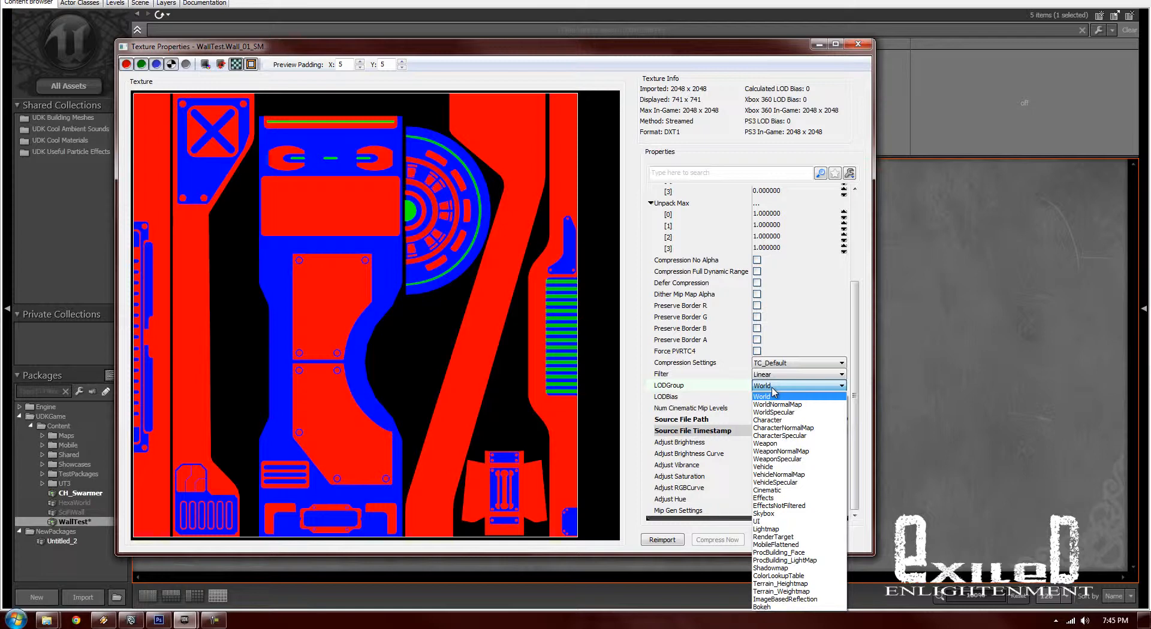
click(801, 506)
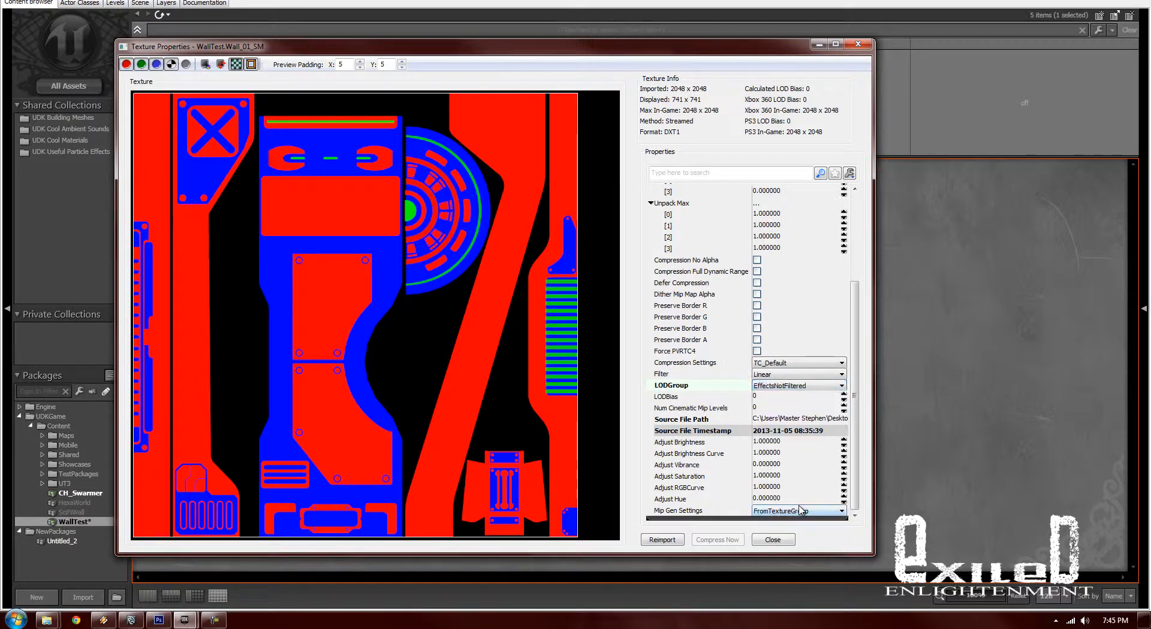
click(781, 363)
click(789, 374)
Set the mip gen settings of Wall_01_SM to NoMipmaps, close its properties, and save the WallTest package
click(790, 510)
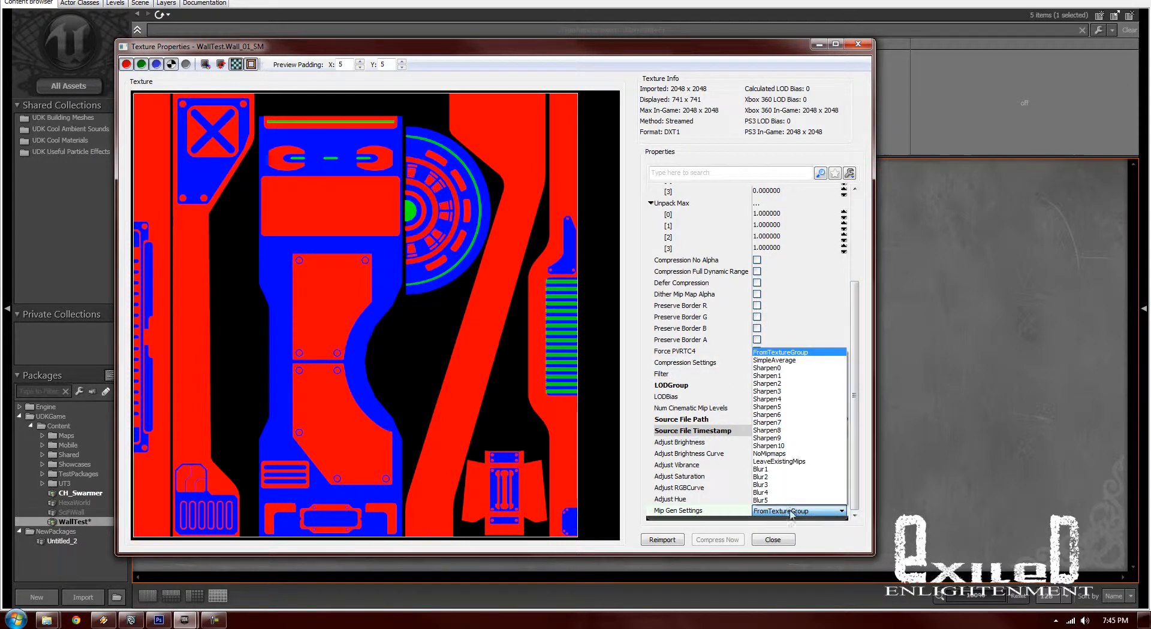
click(799, 454)
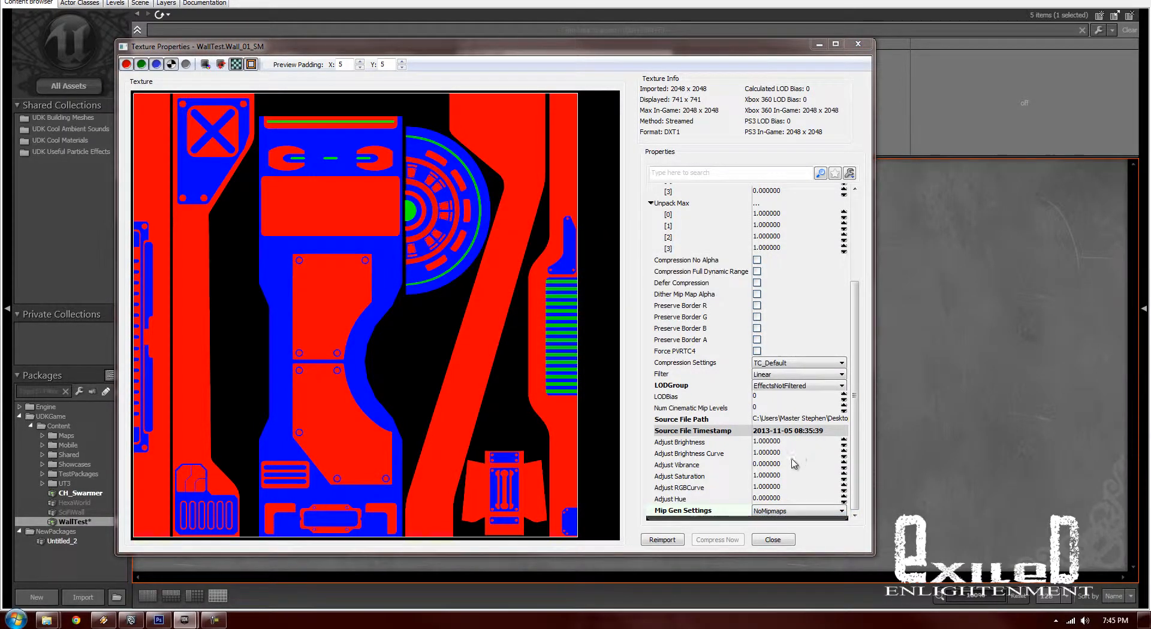
click(773, 540)
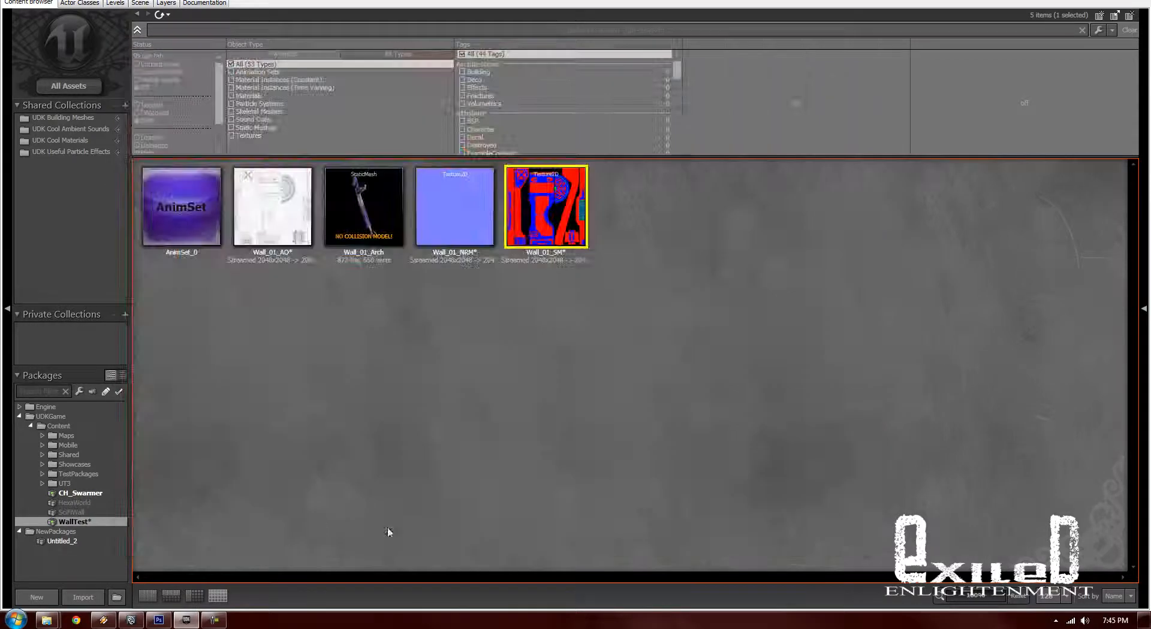
right_click(83, 522)
click(137, 389)
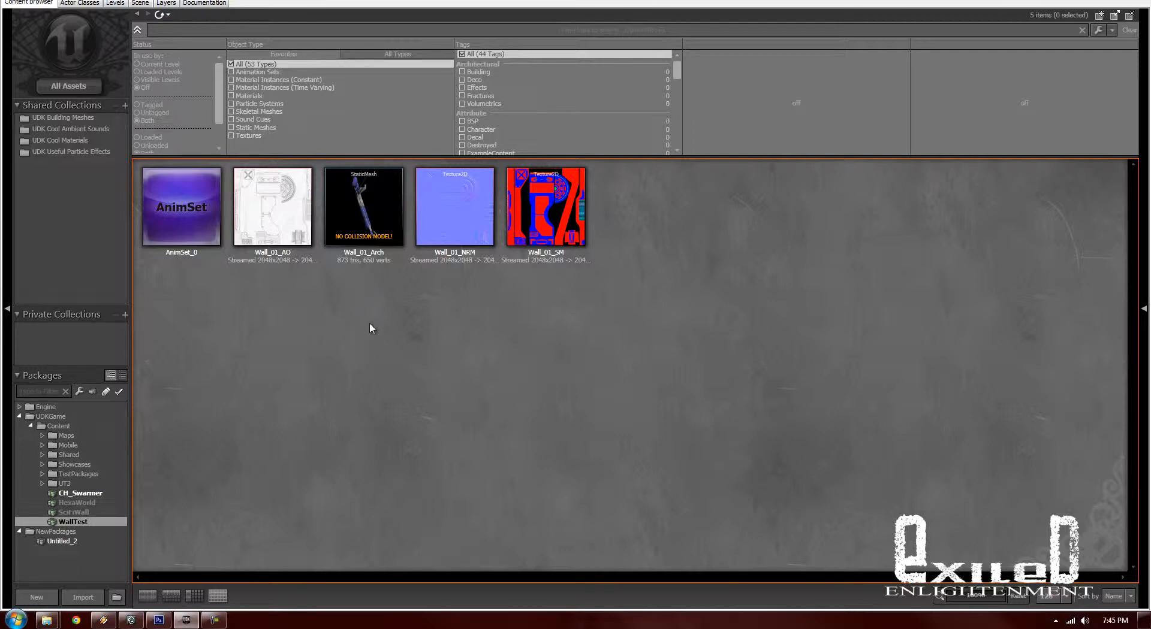
Open the Wall_01_Arch mesh in the Static Mesh Editor, inspect its front side, and hide the Mesh Simplification options
mouse_move(376, 205)
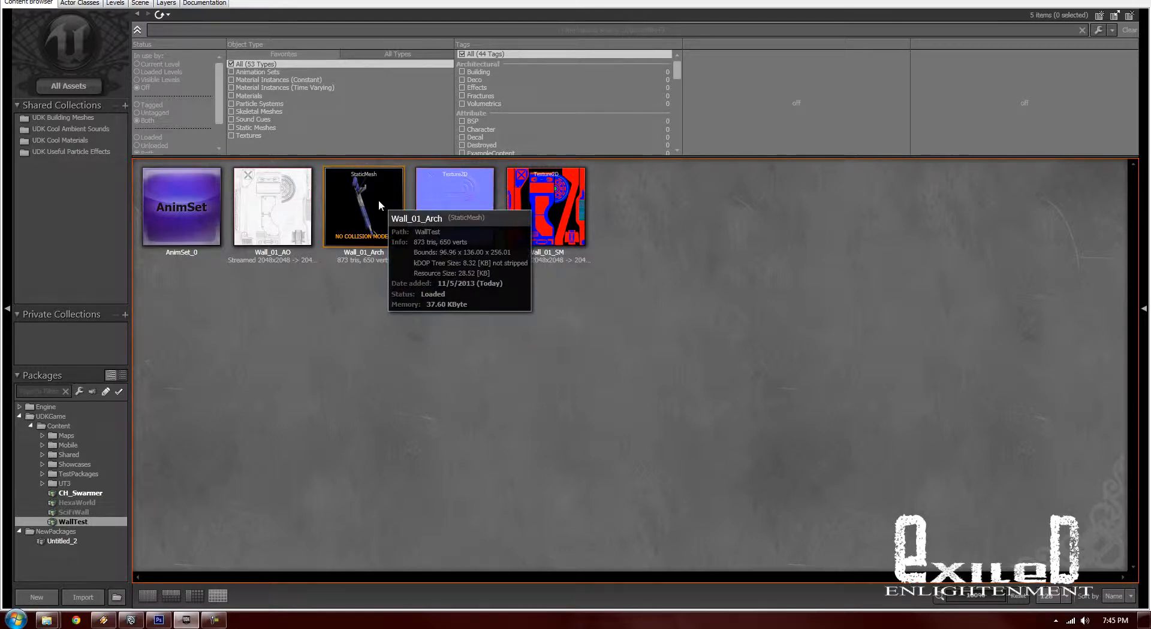
double_click(371, 199)
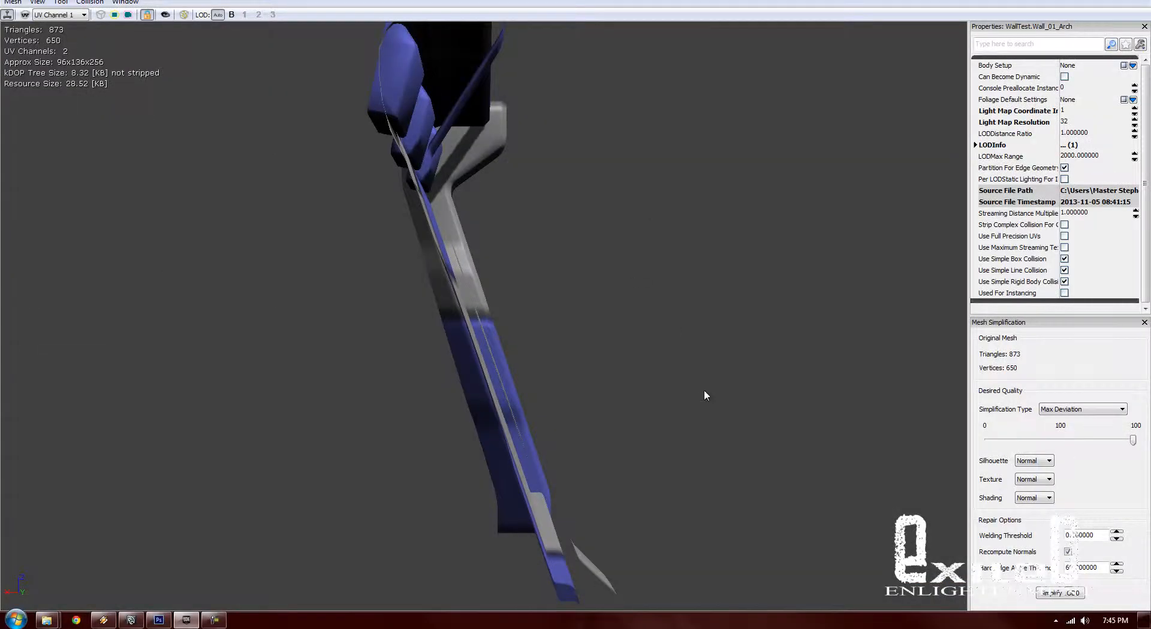
drag(705, 396, 720, 348)
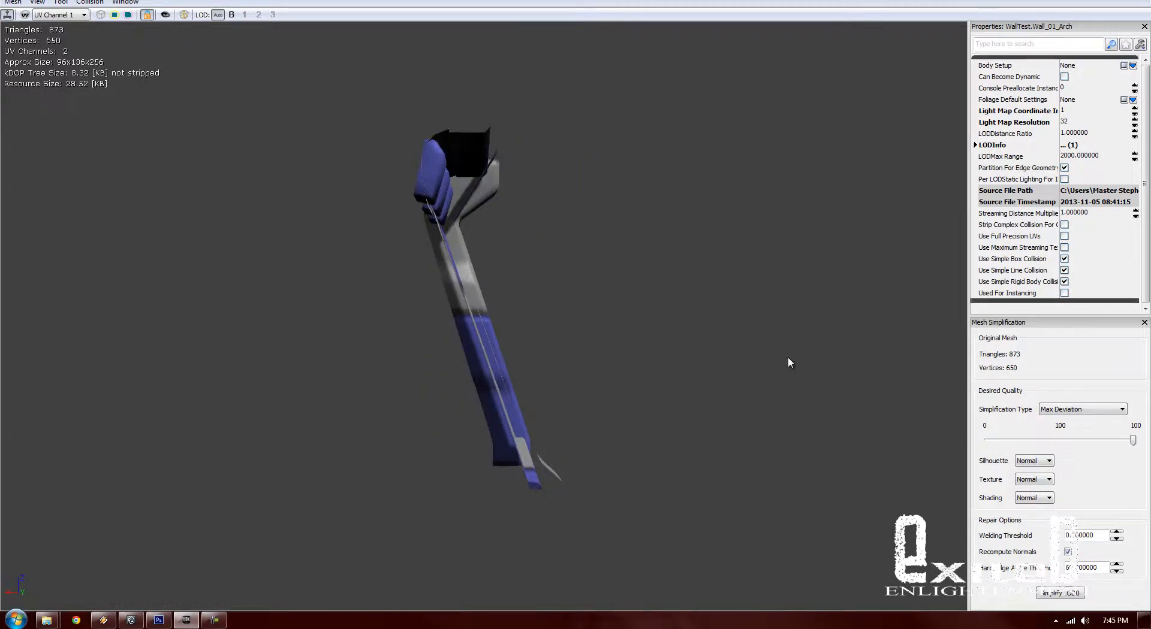
drag(788, 358, 652, 274)
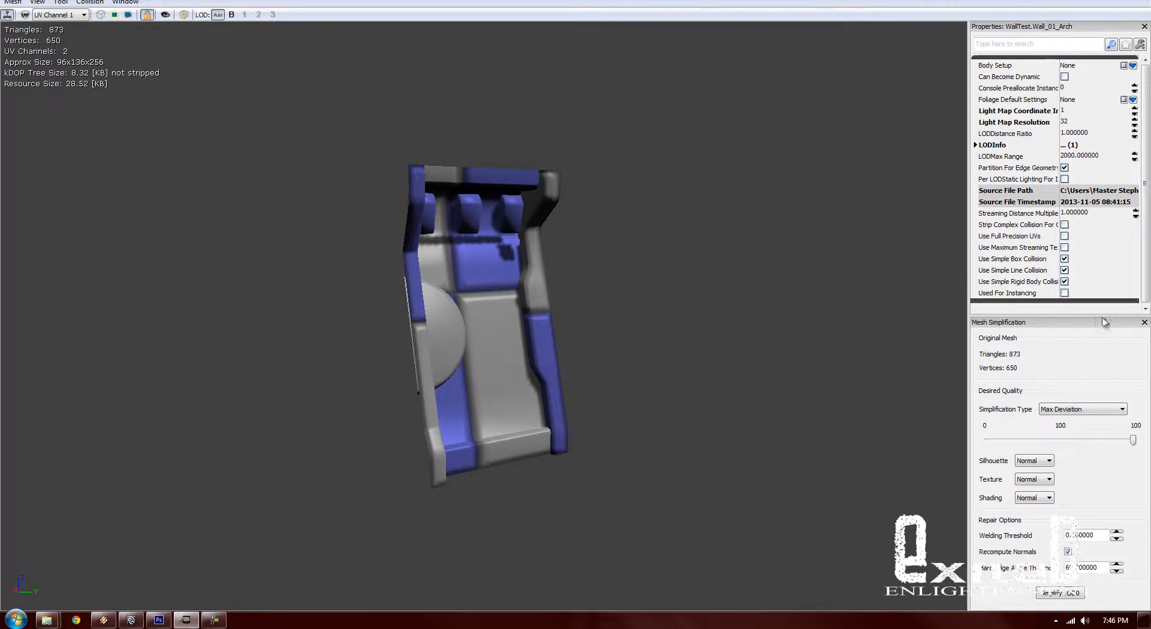
click(1144, 323)
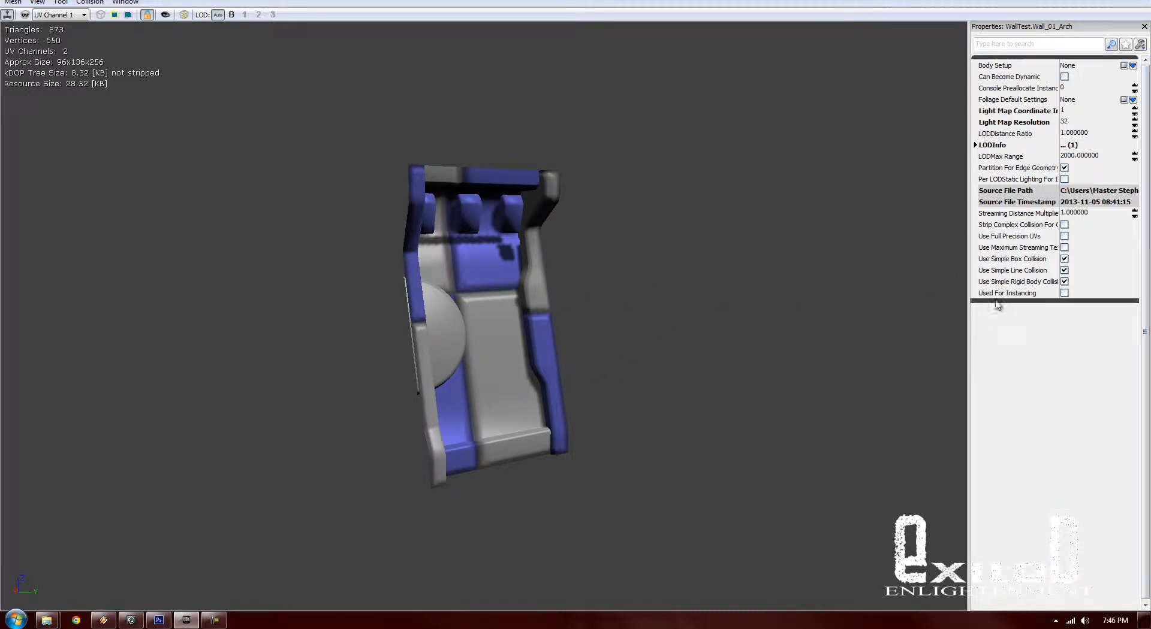
Generate auto convex collision for the wall mesh with depth 4, max hull verts 12 and allow splits 16, and inspect the hulls
drag(495, 332, 267, 188)
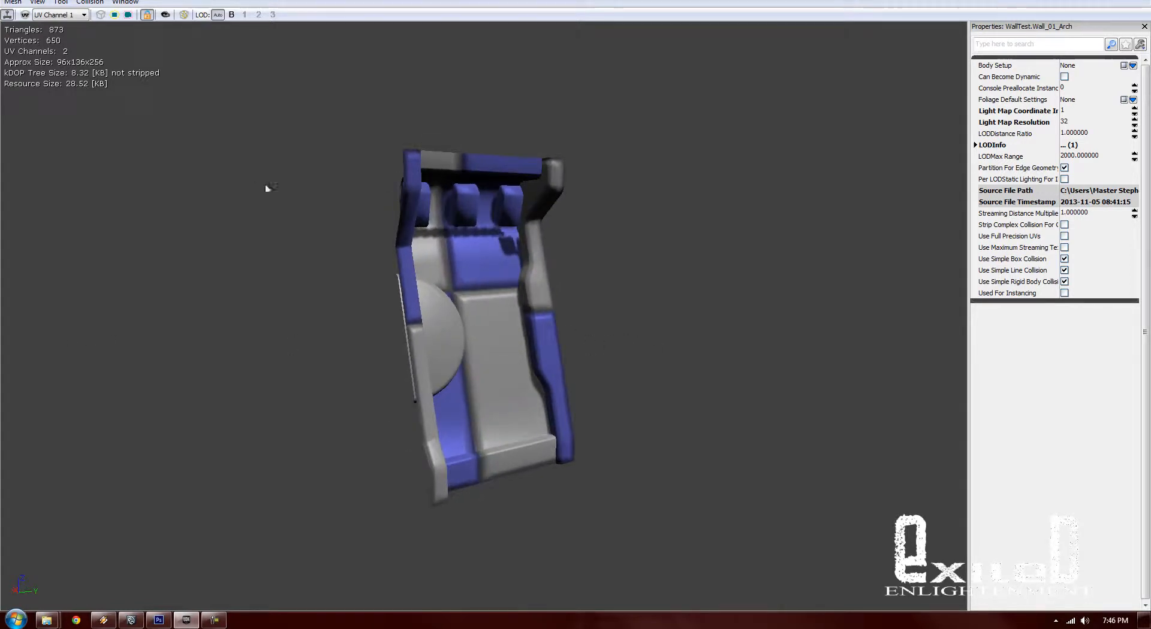
click(90, 3)
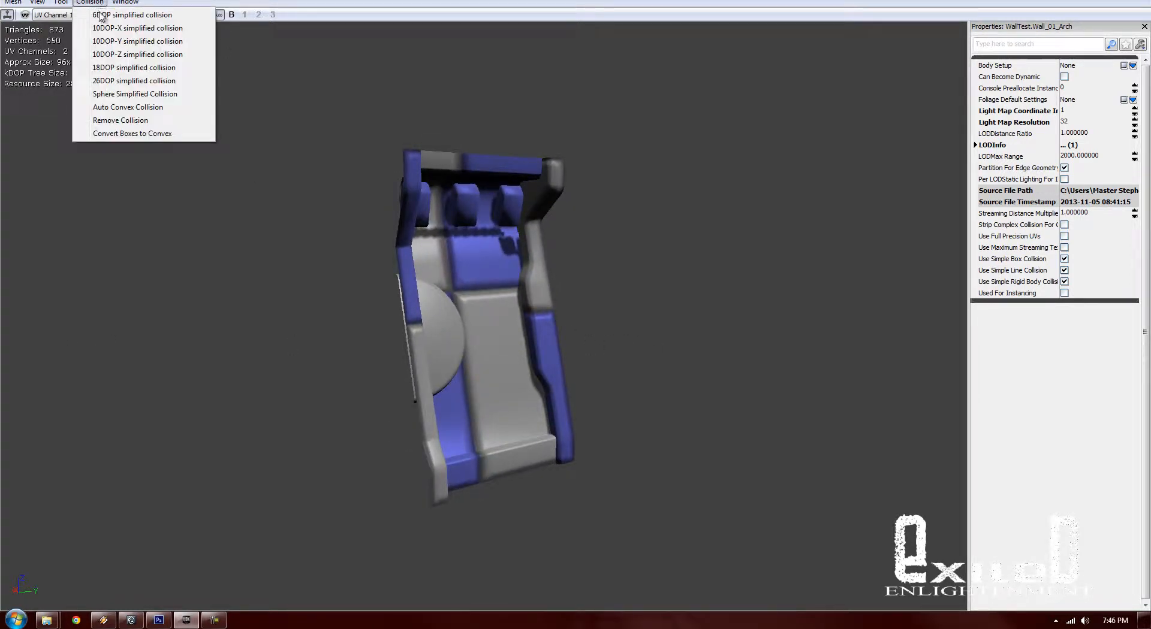
click(127, 108)
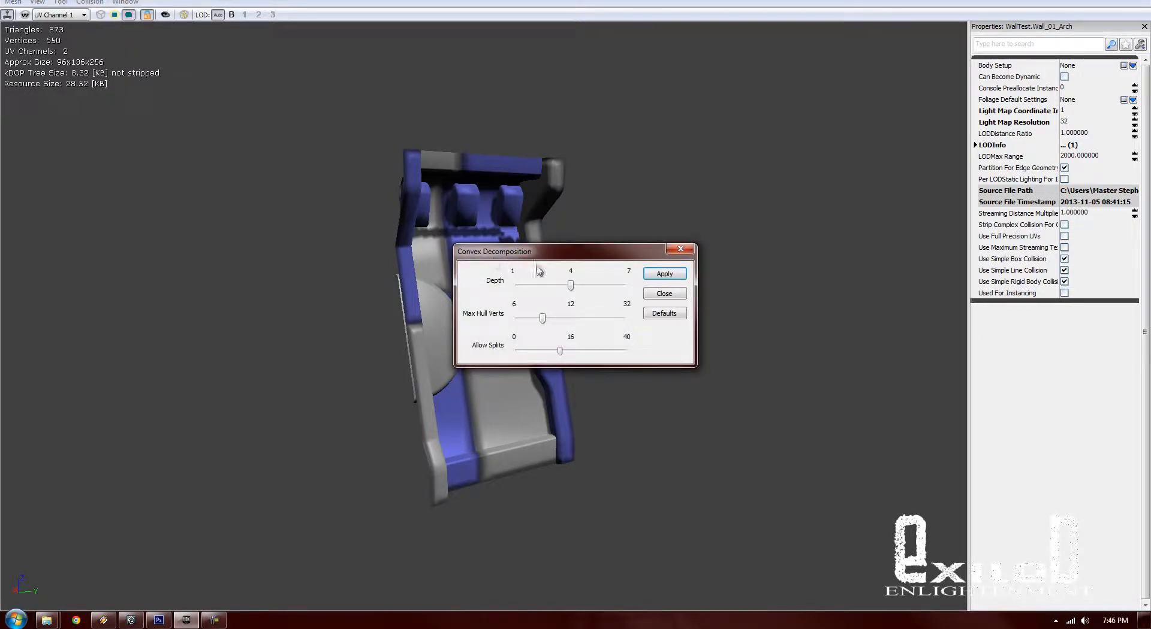
drag(540, 269, 787, 205)
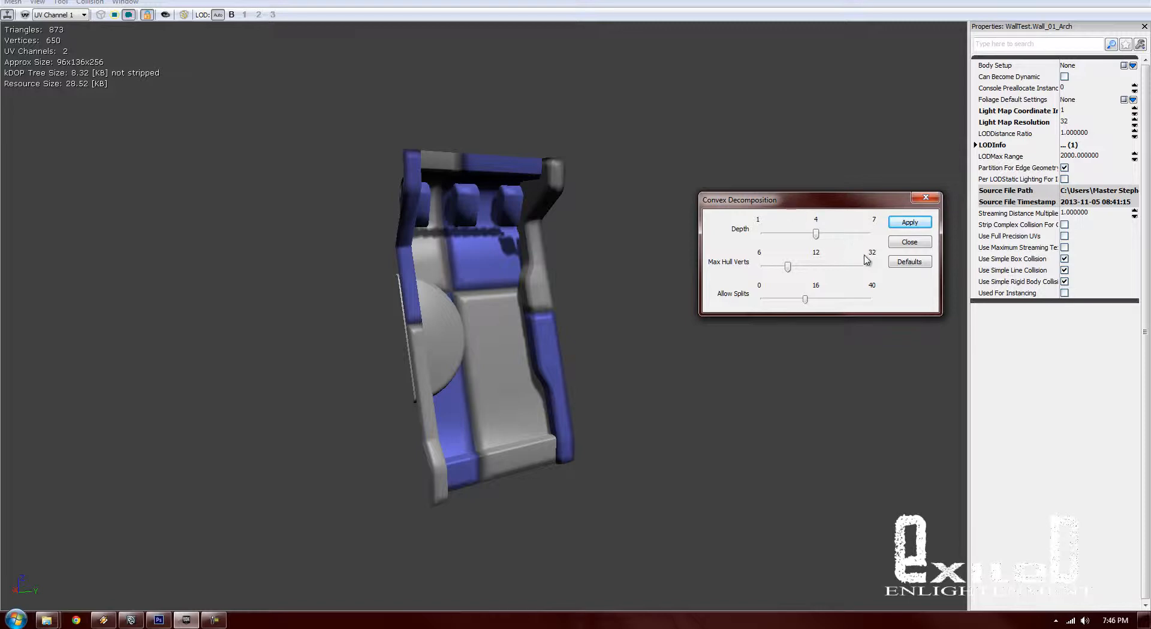
click(908, 223)
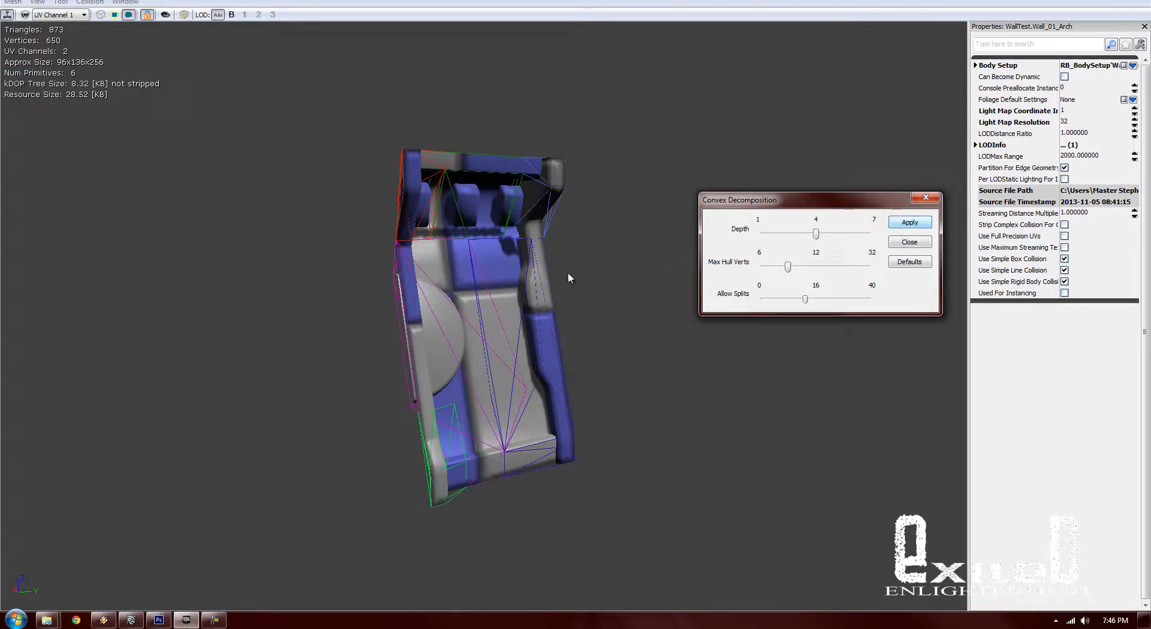
mouse_move(568, 277)
mouse_down()
mouse_move(206, 286)
mouse_move(398, 300)
mouse_move(514, 288)
mouse_move(527, 219)
mouse_move(480, 190)
mouse_move(587, 284)
mouse_up()
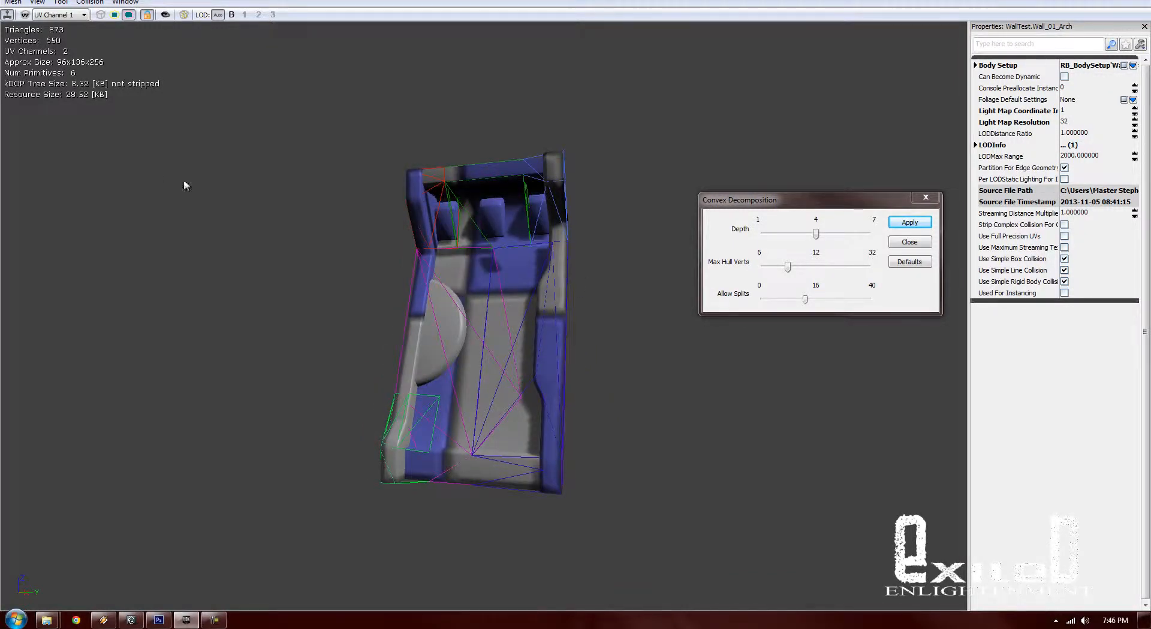
click(909, 243)
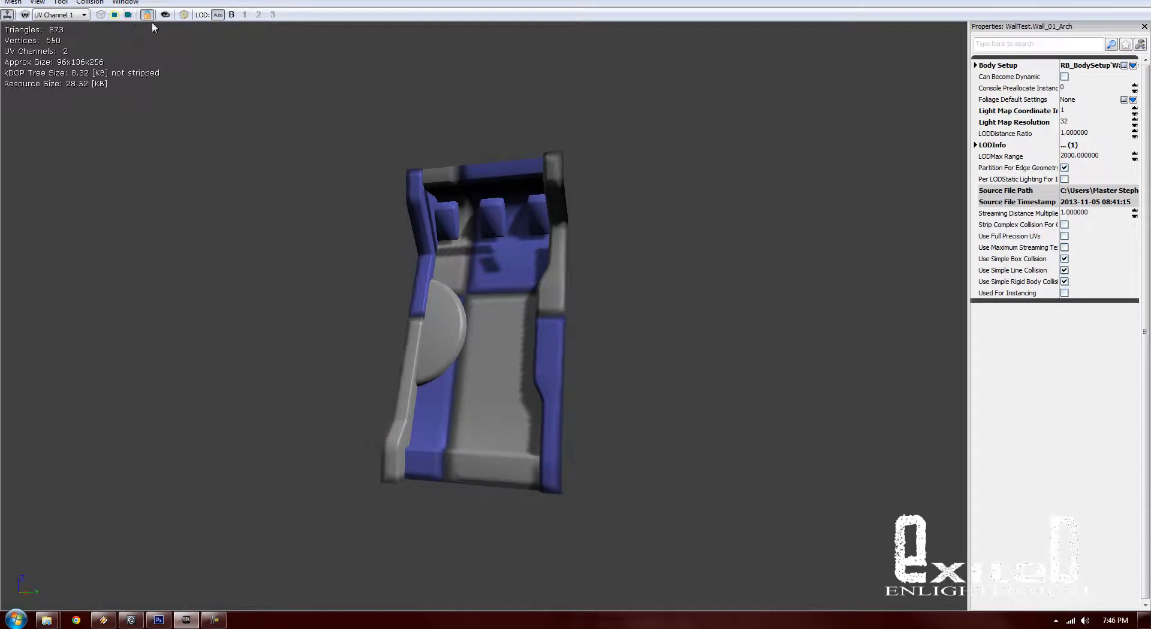
Show the mesh's collision and replace the auto convex hulls with a 10DOP-Z simplified collision
click(128, 15)
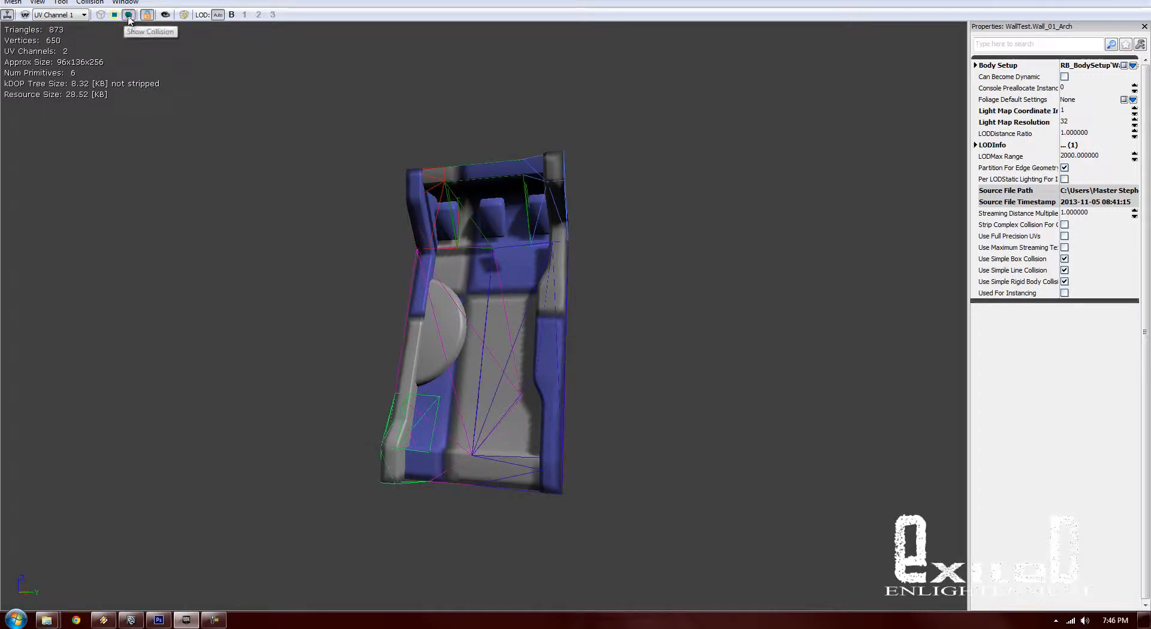
click(95, 3)
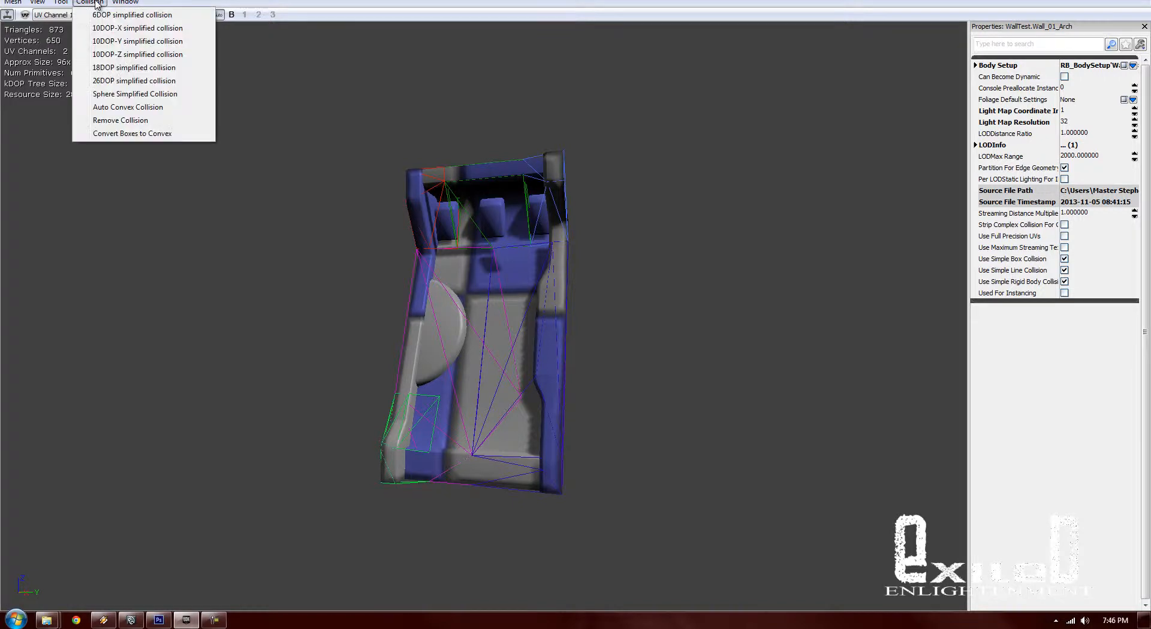
click(136, 55)
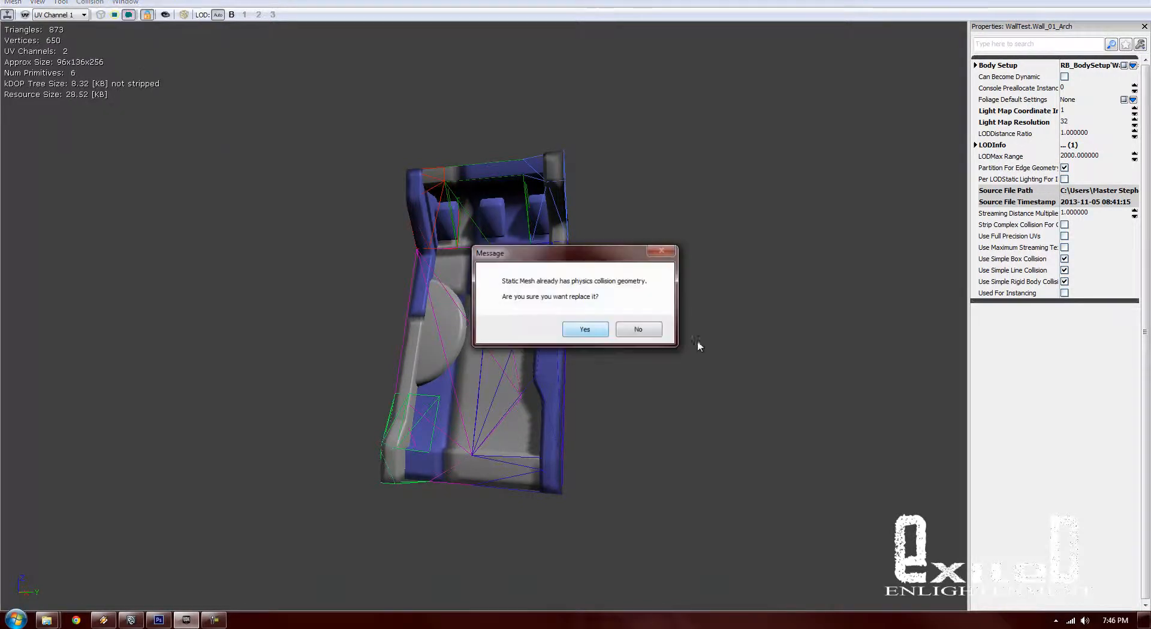
click(585, 329)
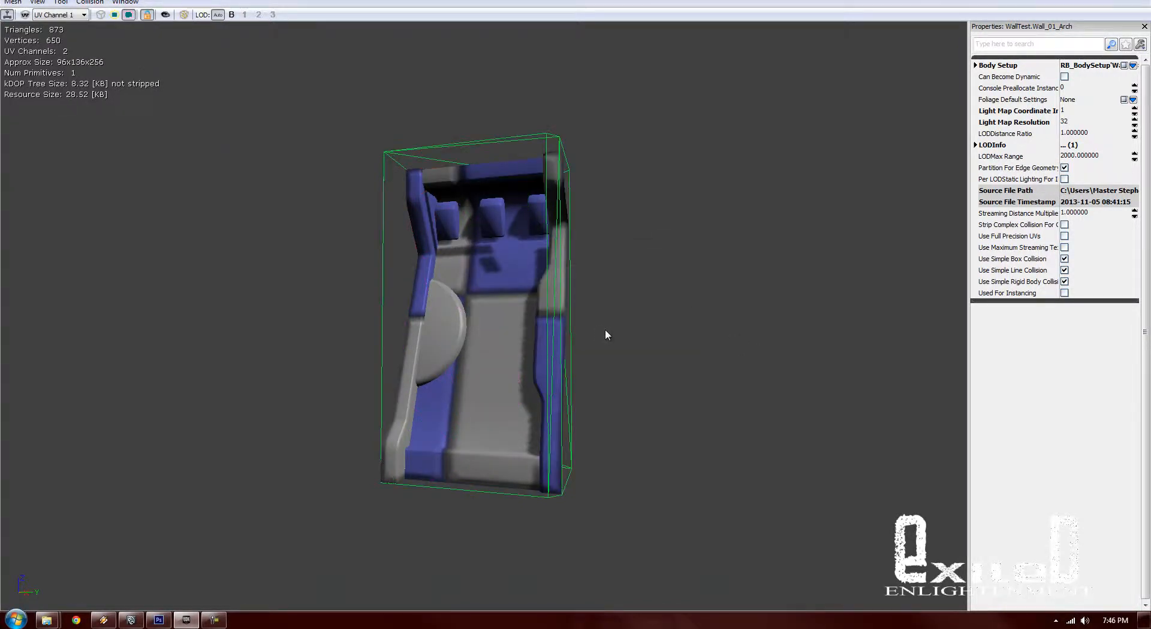
drag(605, 331, 663, 340)
Try a 6DOP simplified collision on the wall mesh, and replace it with a 10DOP-Y version
click(82, 3)
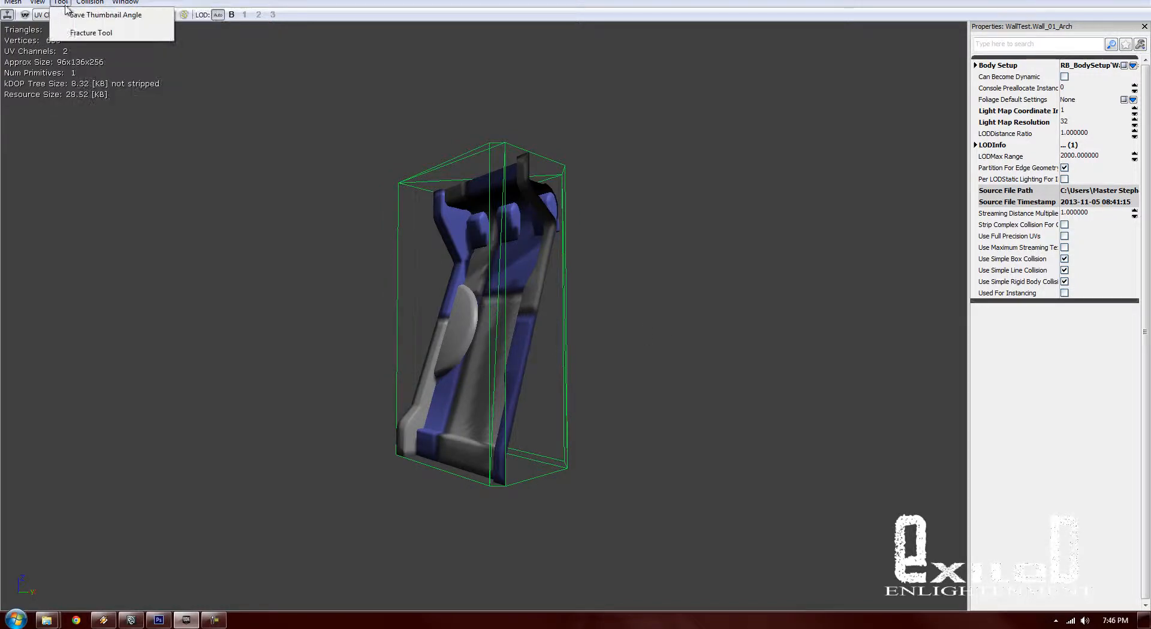
click(114, 19)
click(598, 334)
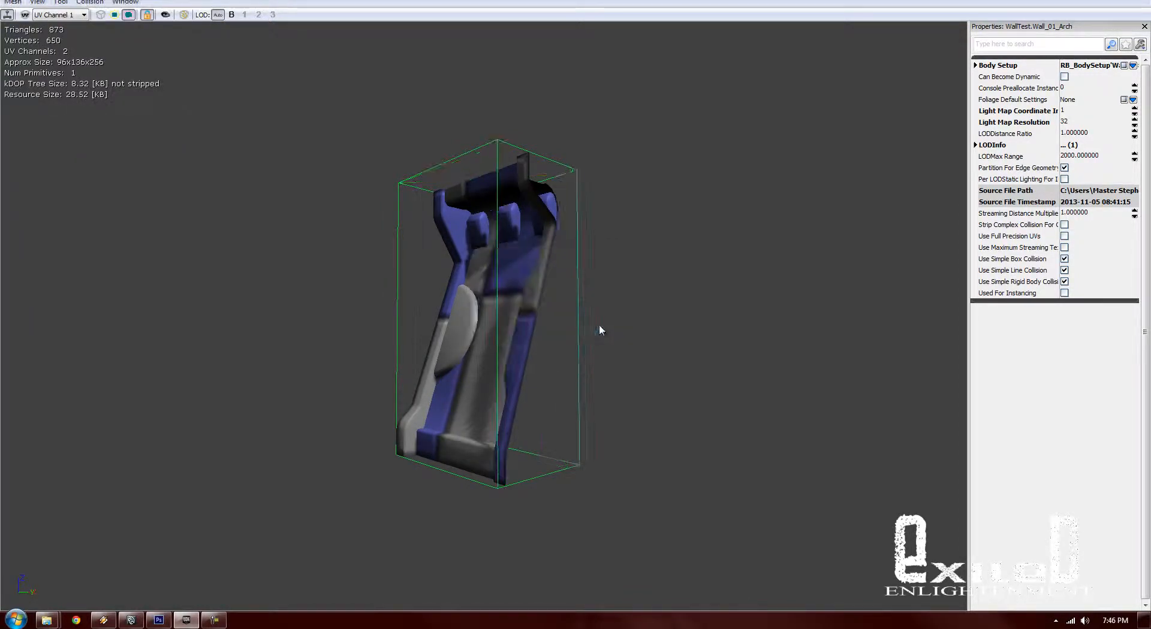
click(89, 2)
click(114, 41)
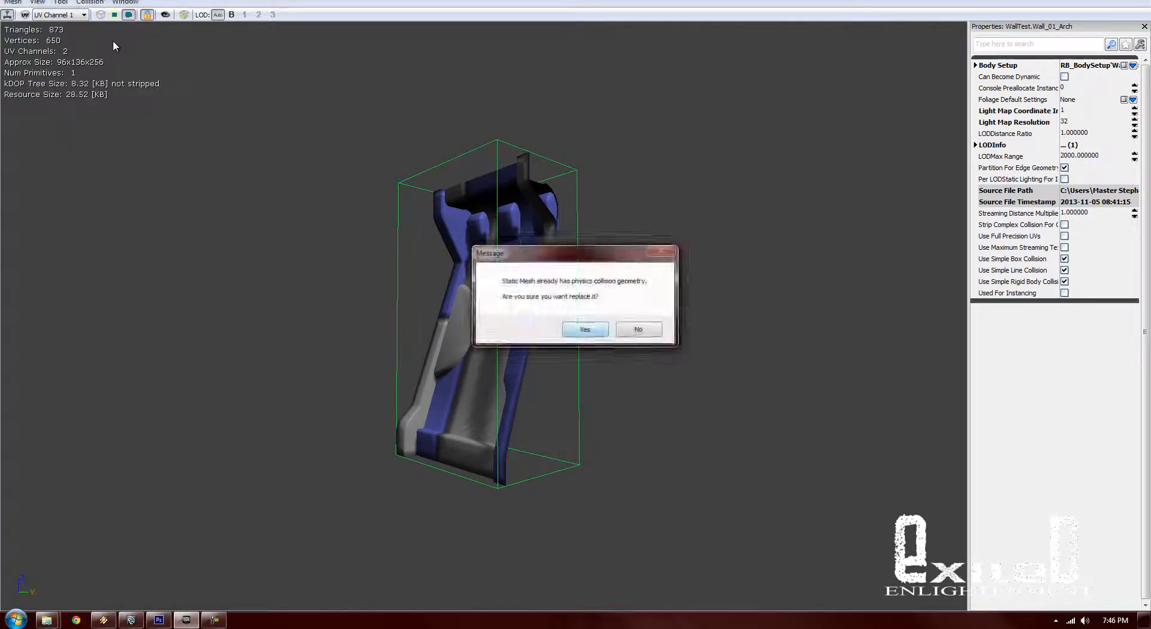
key(Return)
Try the 26DOP and 18DOP simplified collisions on the wall mesh, replacing the existing collision each time
click(102, 5)
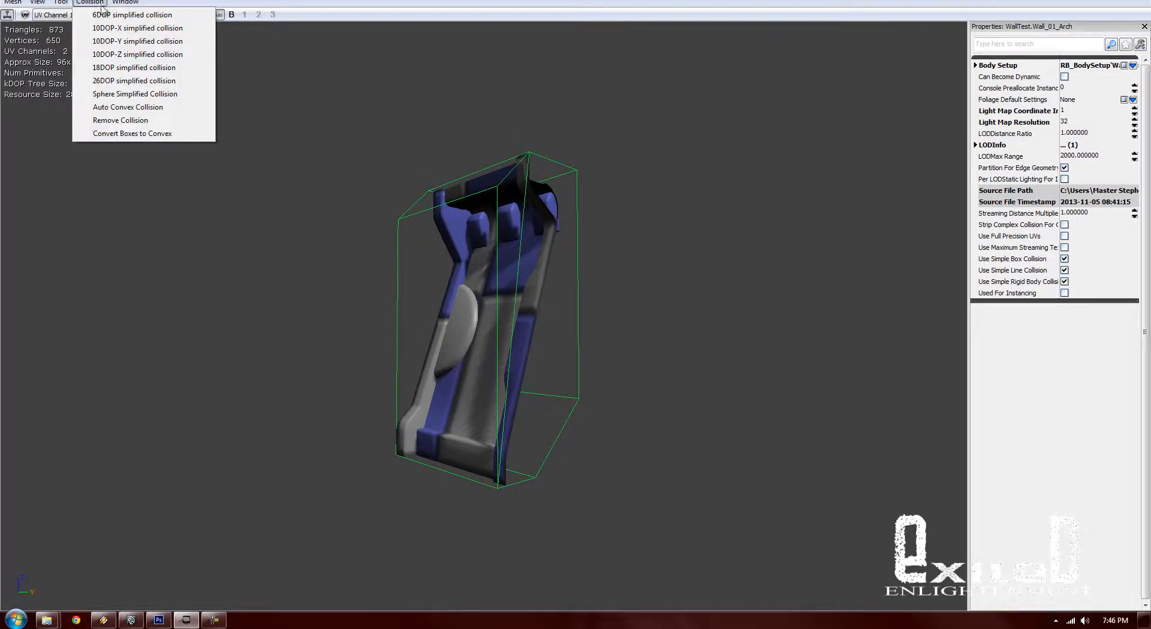
click(133, 80)
click(589, 325)
click(90, 2)
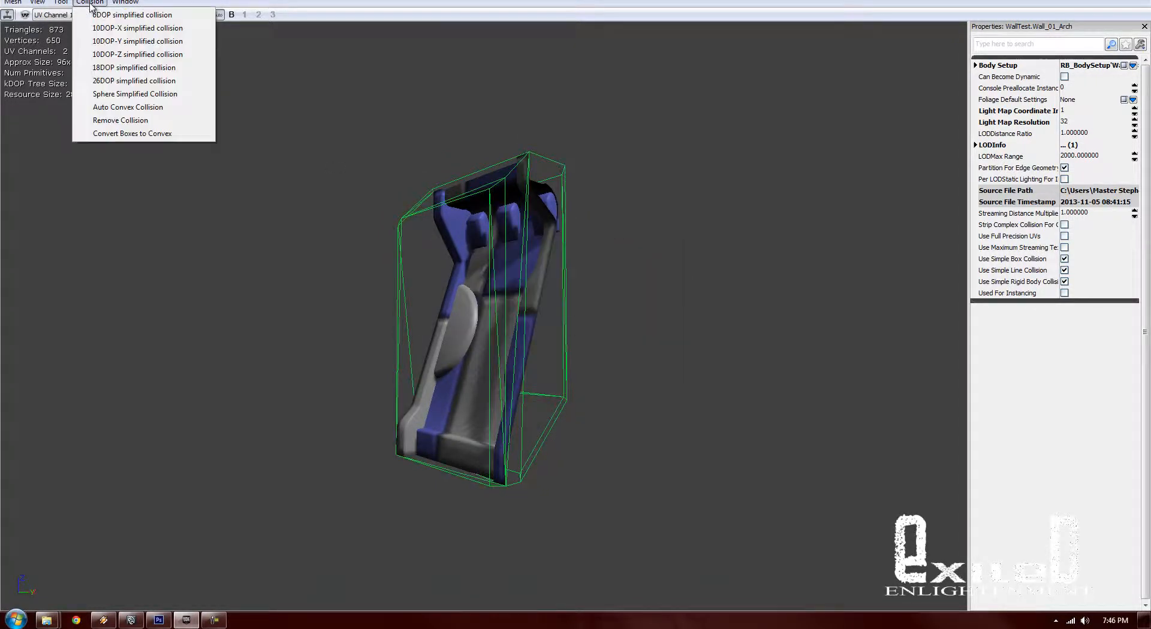
click(90, 69)
click(602, 336)
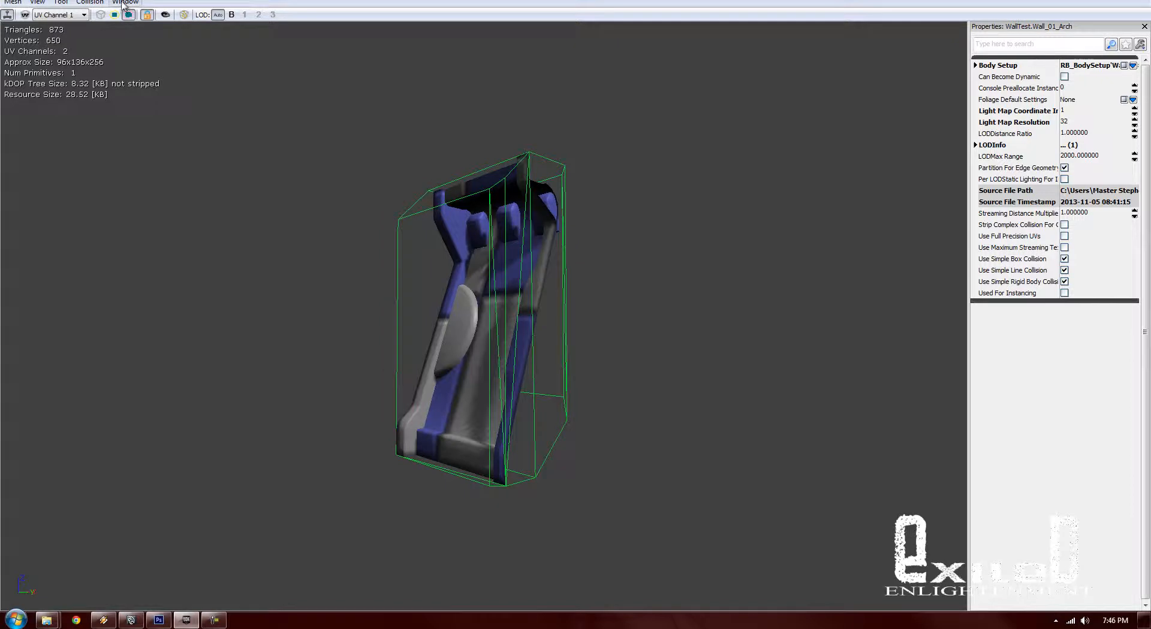
Replace the 18DOP collision with a 10DOP-Y simplified collision and inspect its fit around the wall mesh
click(89, 2)
click(126, 40)
click(586, 328)
drag(637, 357, 482, 366)
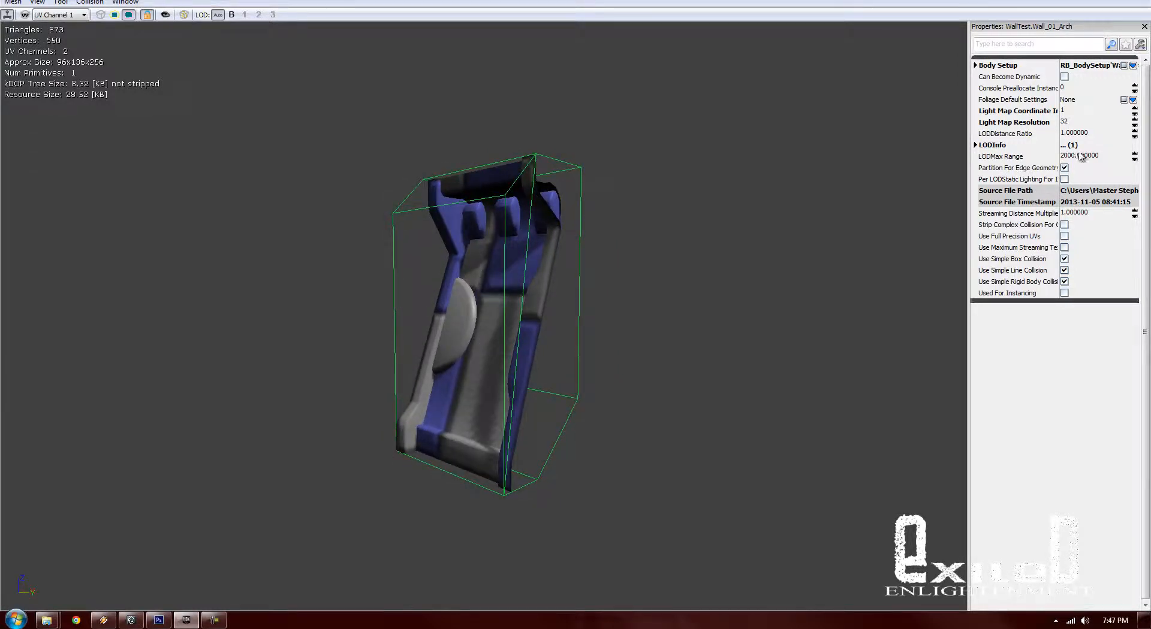
Overlay the wall mesh's UVs, compare the layouts of UV channel 1 and UV channel 0, and hide the overlay
click(25, 14)
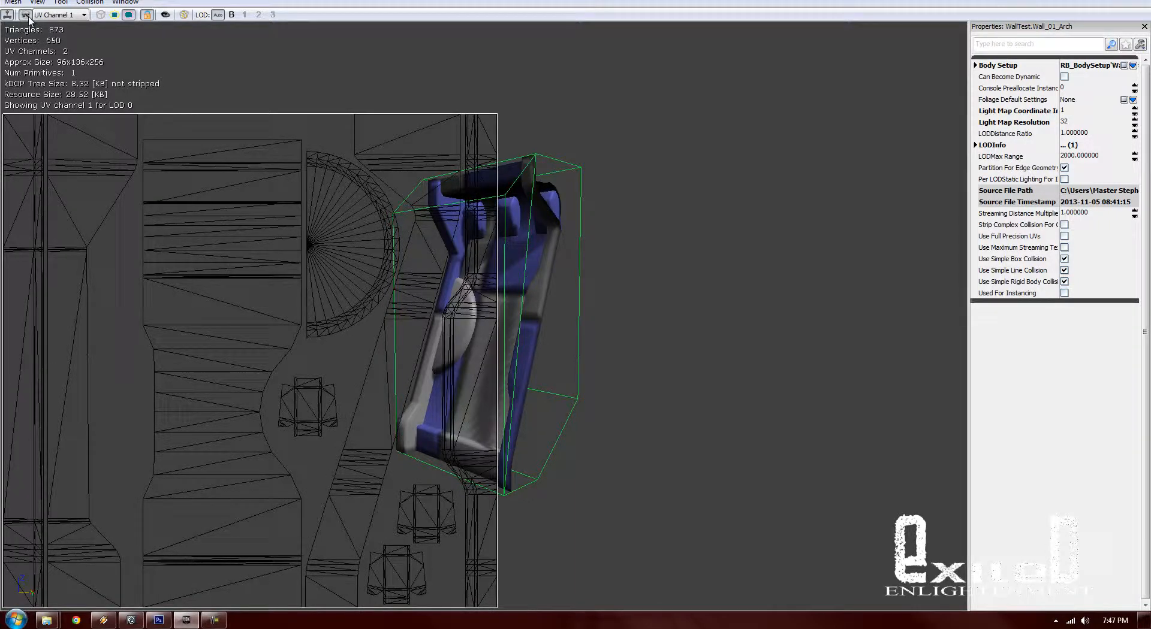
drag(473, 264, 742, 299)
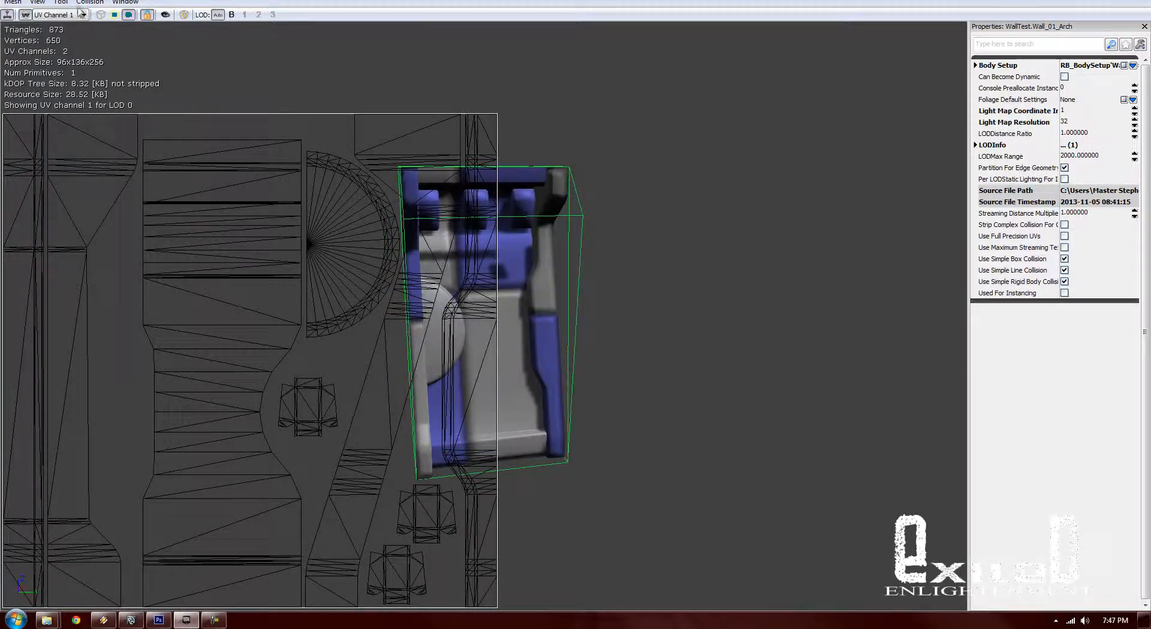
click(77, 15)
click(71, 26)
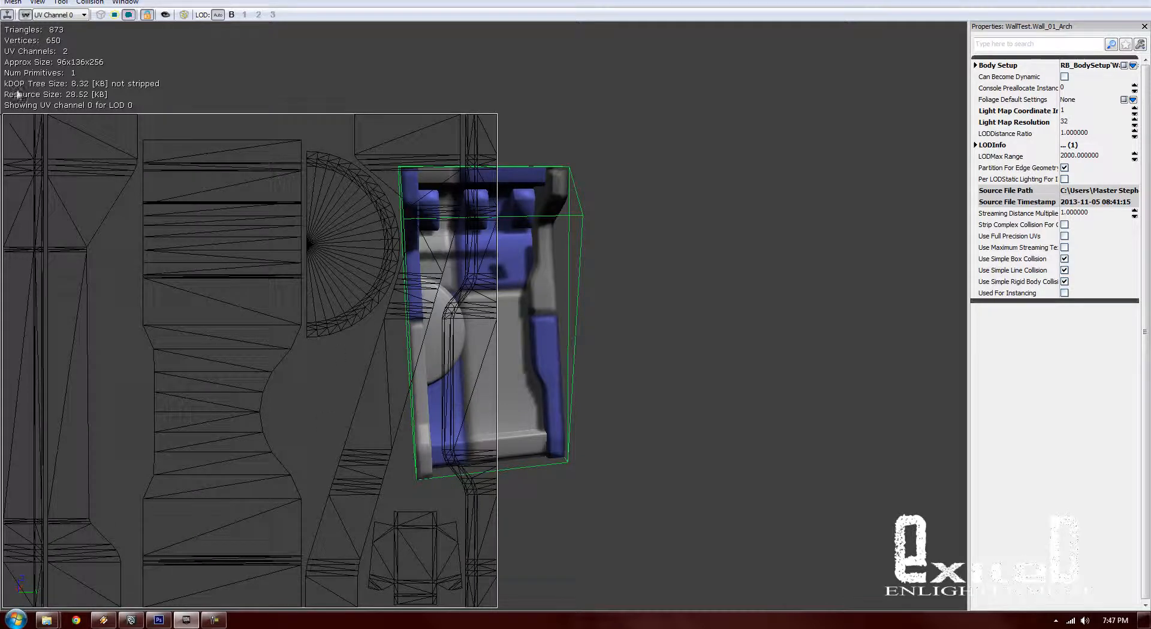
click(78, 17)
click(79, 34)
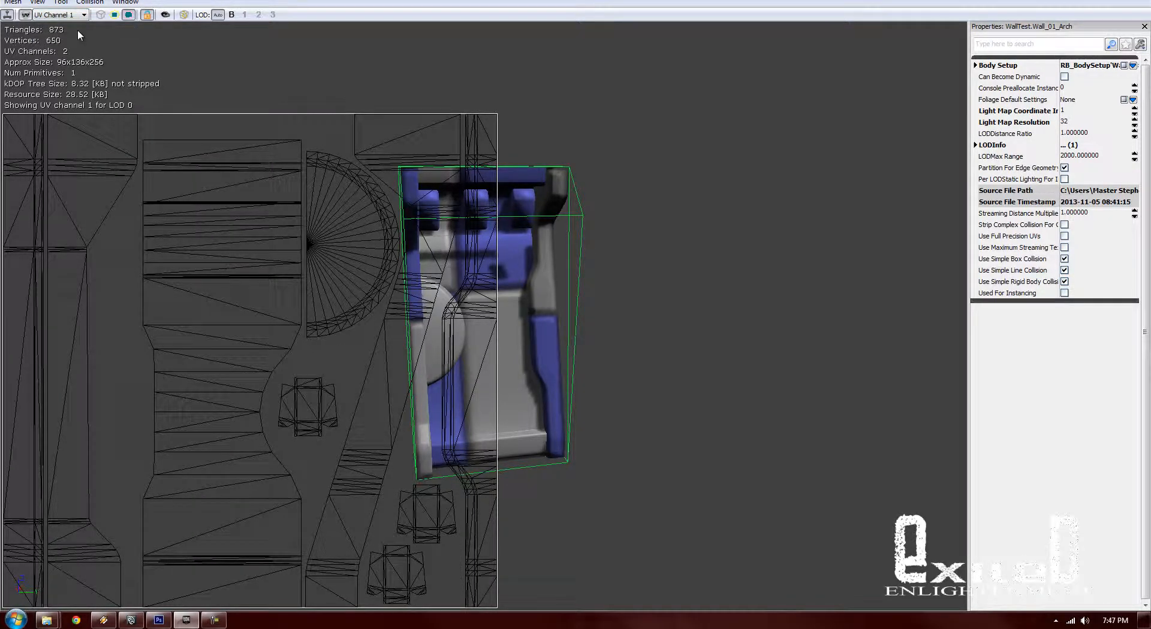
drag(465, 489, 539, 387)
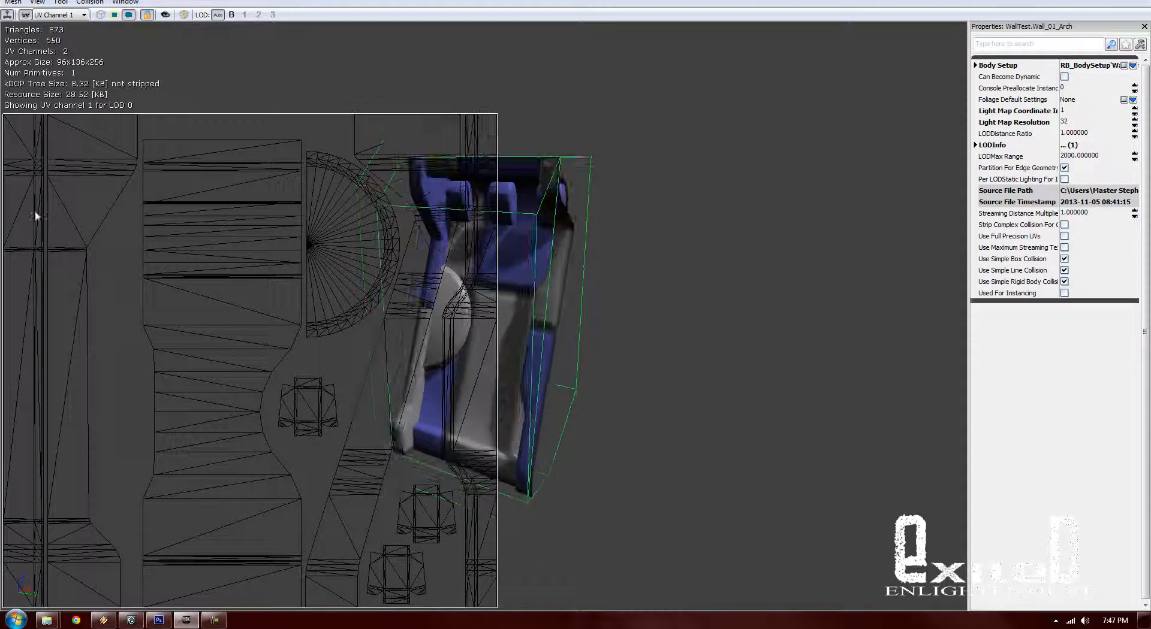
click(25, 15)
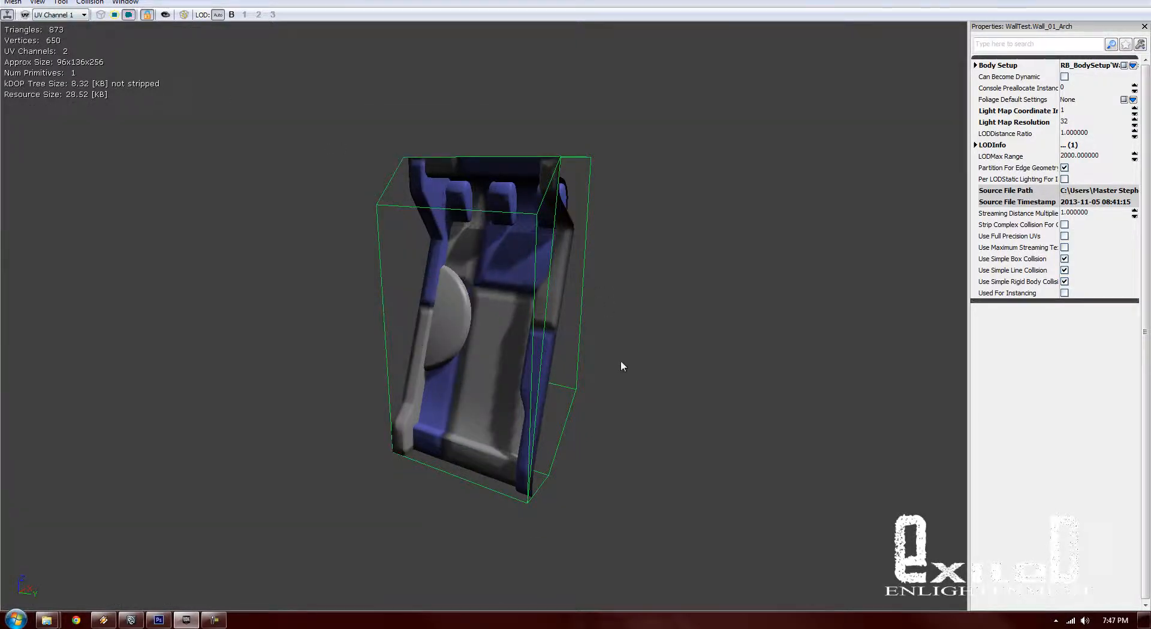